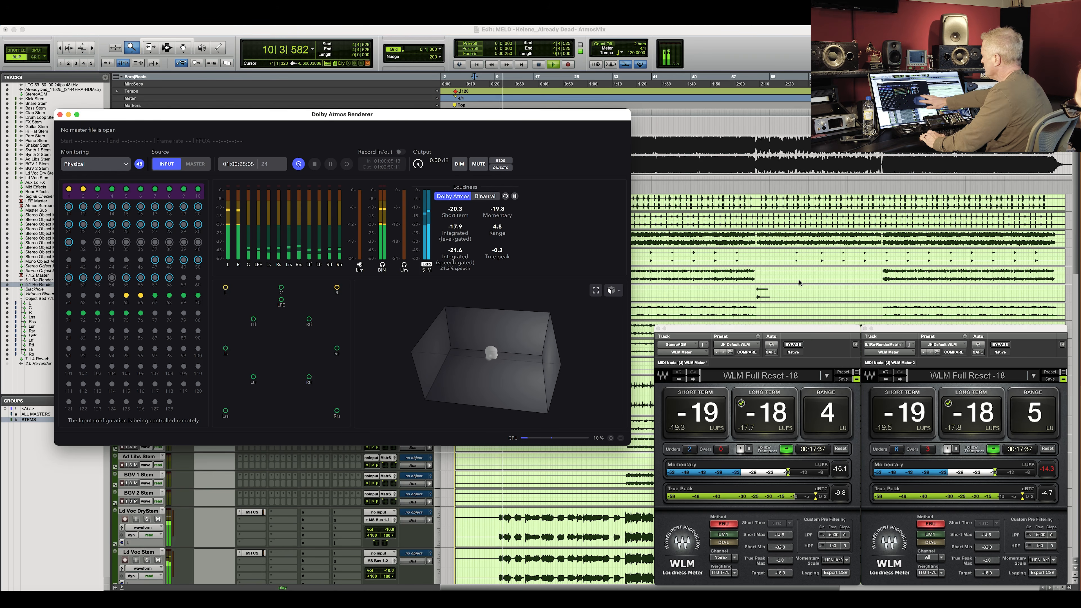
Play back the Atmos mix while watching the two loudness meters' short-term and integrated readings.
{"action": "left_click", "coordinate": [800, 283]}
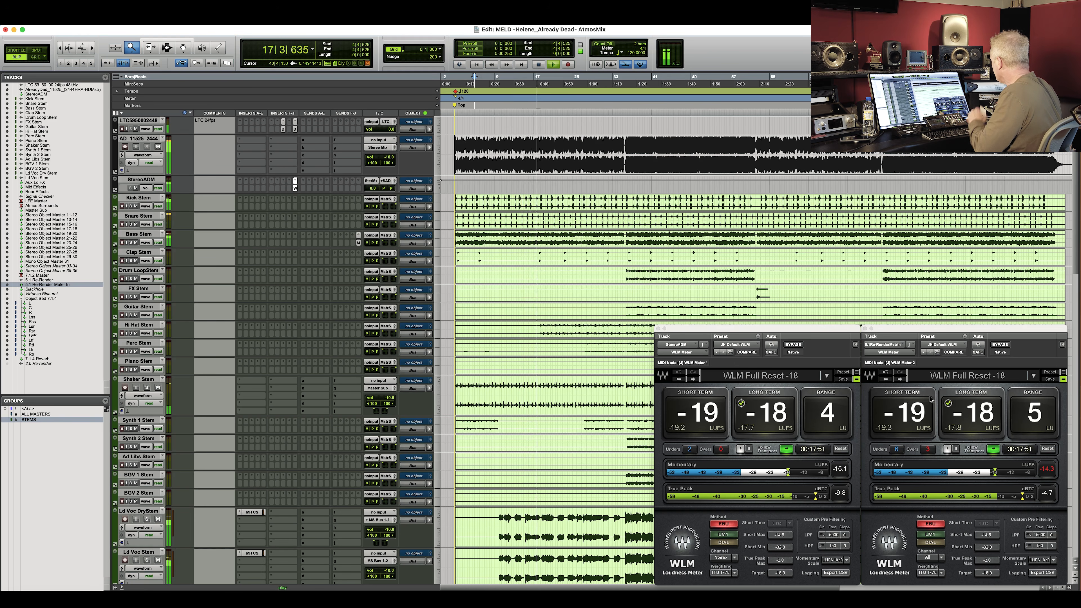
{"action": "key", "text": "space"}
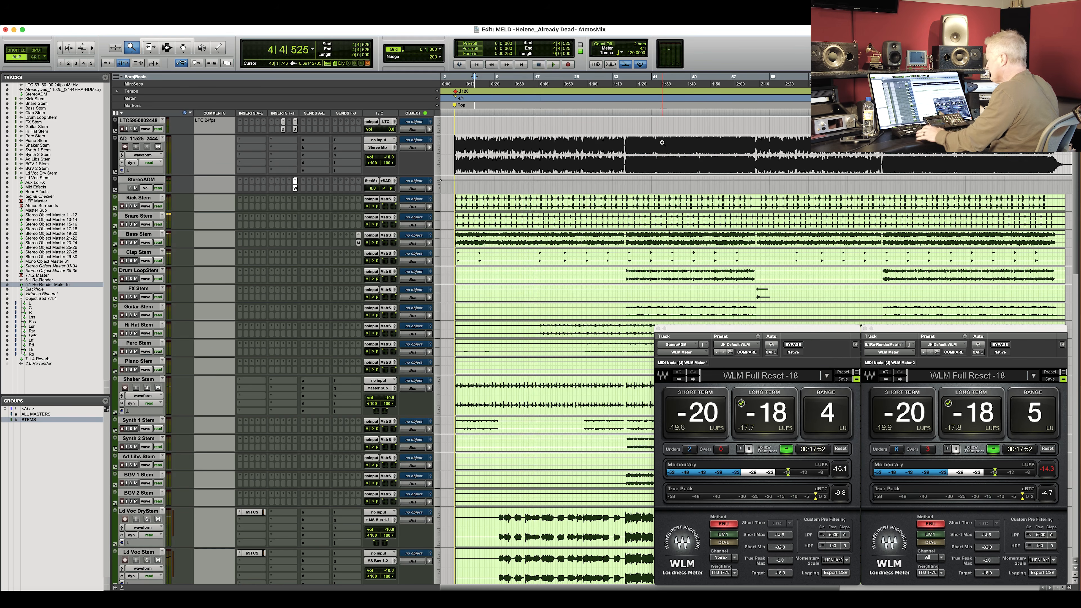
{"action": "key", "text": "F7"}
{"action": "left_click", "coordinate": [662, 142]}
{"action": "key", "text": "space"}
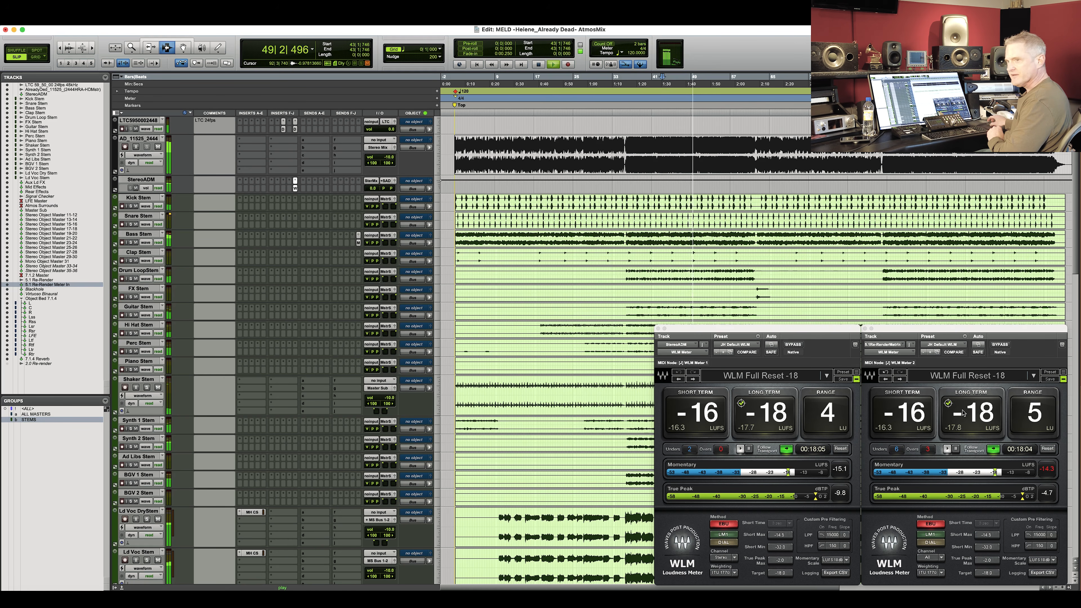
{"action": "left_click", "coordinate": [1003, 279]}
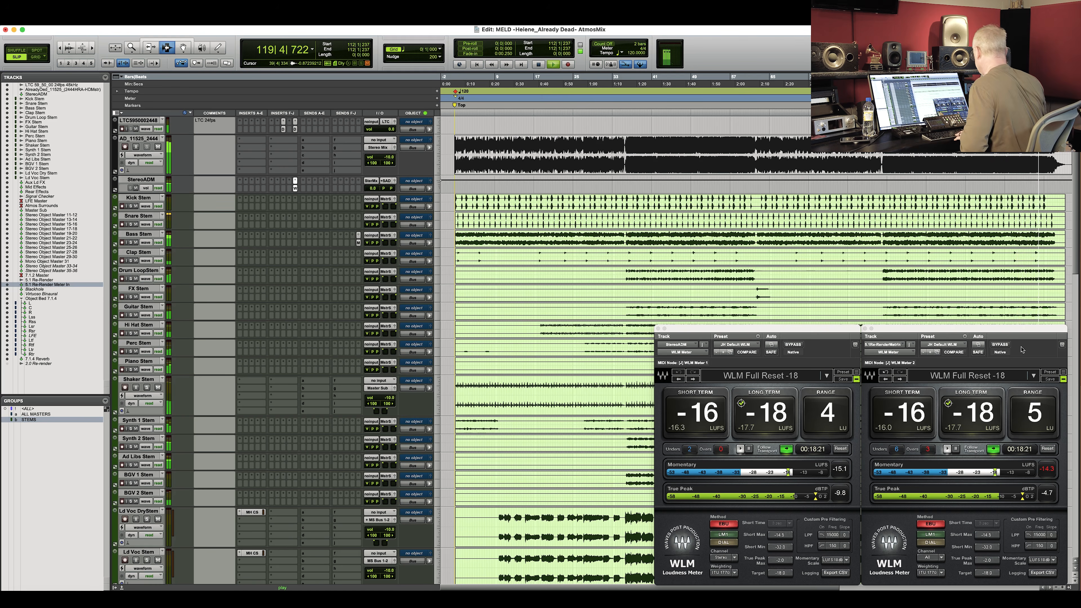
{"action": "key", "text": "space"}
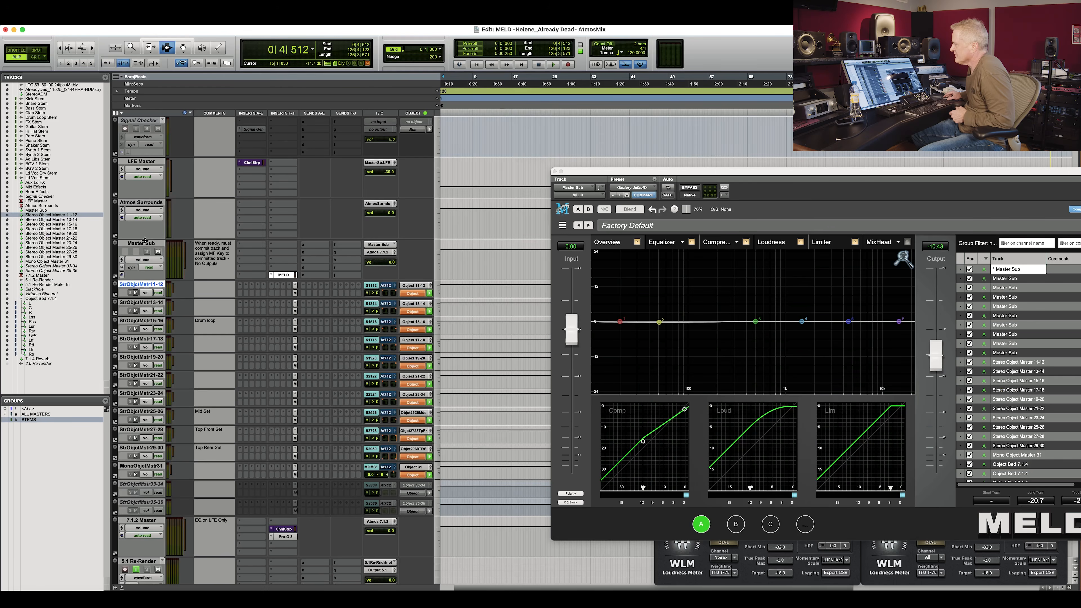
Open the MELD plug-in inserted on the Master Sub track and move its window beside the loudness meters.
{"action": "left_click", "coordinate": [141, 243]}
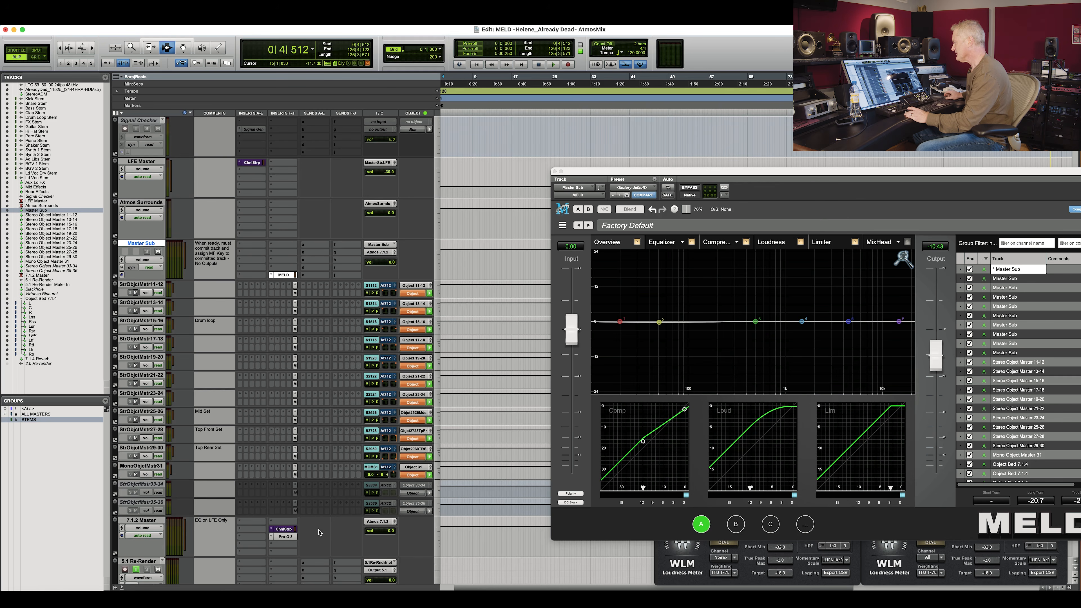
{"action": "scroll", "coordinate": [334, 461], "scroll_direction": "down", "scroll_amount": 10}
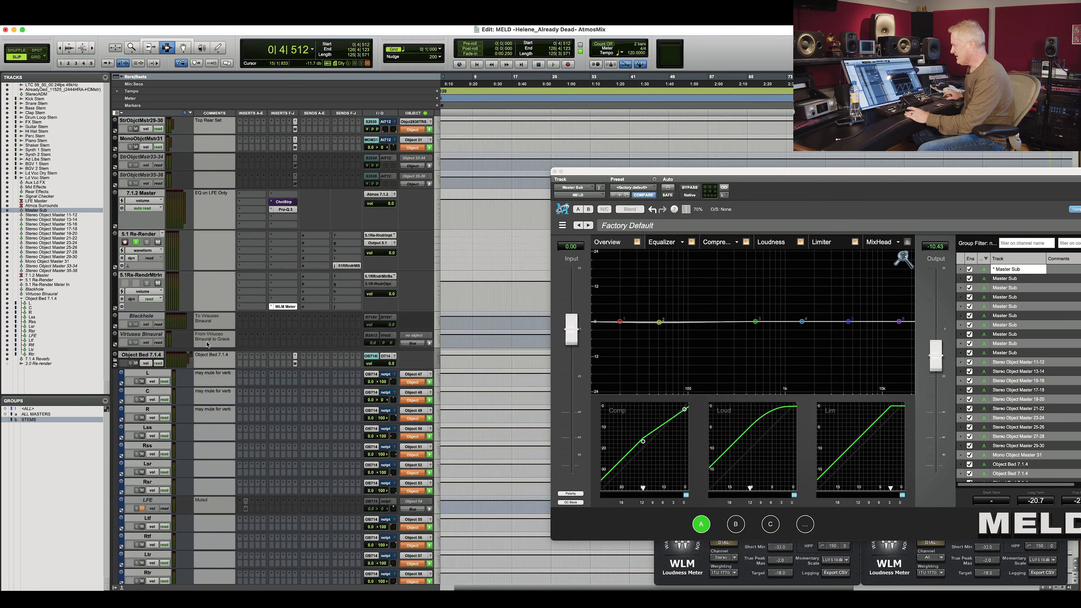
{"action": "left_click", "coordinate": [294, 364]}
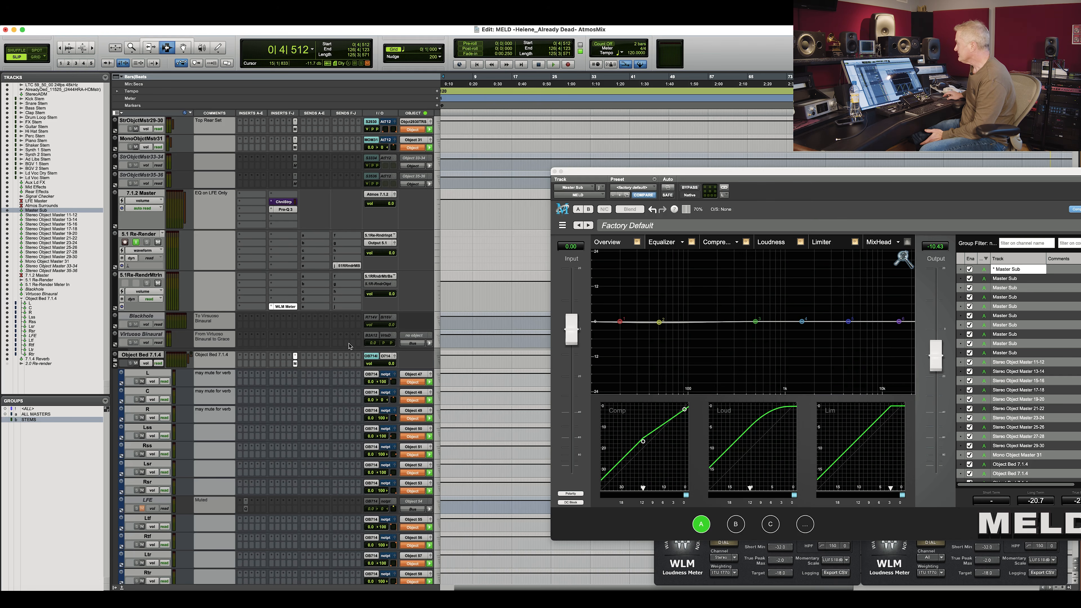
{"action": "scroll", "coordinate": [347, 342], "scroll_direction": "up", "scroll_amount": 8}
{"action": "left_click", "coordinate": [287, 235]}
{"action": "left_click_drag", "start_coordinate": [750, 177], "coordinate": [663, 208]}
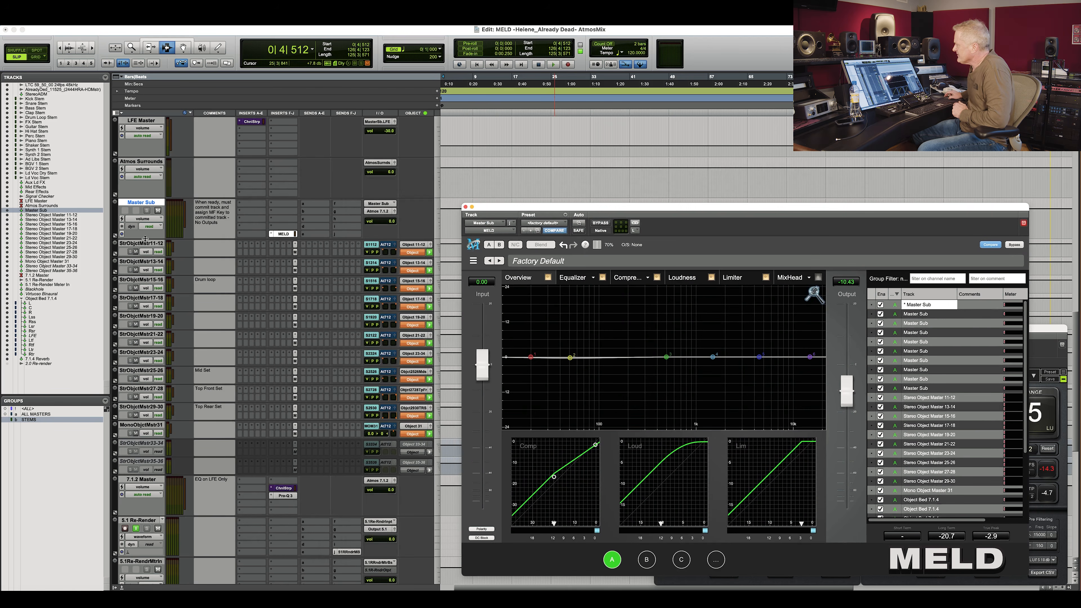
{"action": "left_click", "coordinate": [129, 244]}
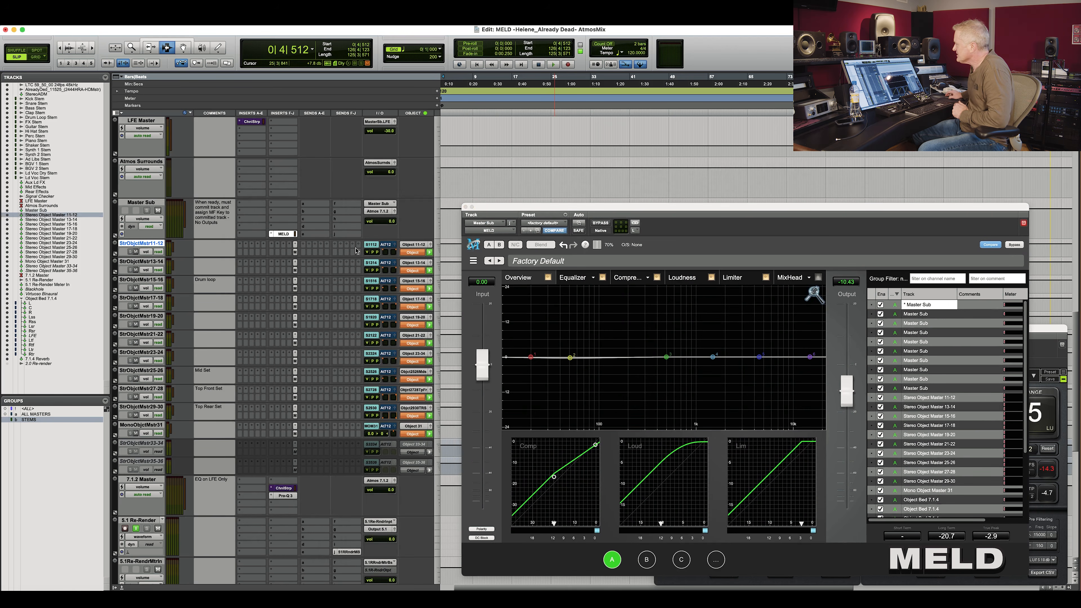
Inspect the stem tracks' output routing to the stereo object master buses without changing it.
{"action": "scroll", "coordinate": [424, 235], "scroll_direction": "up", "scroll_amount": 10}
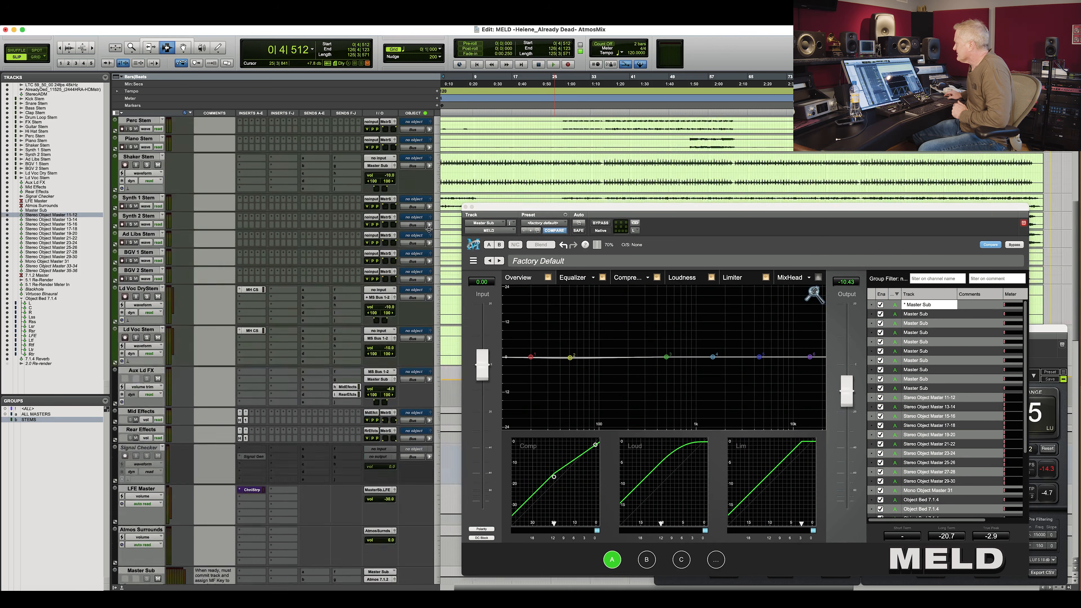
{"action": "left_click", "coordinate": [386, 160]}
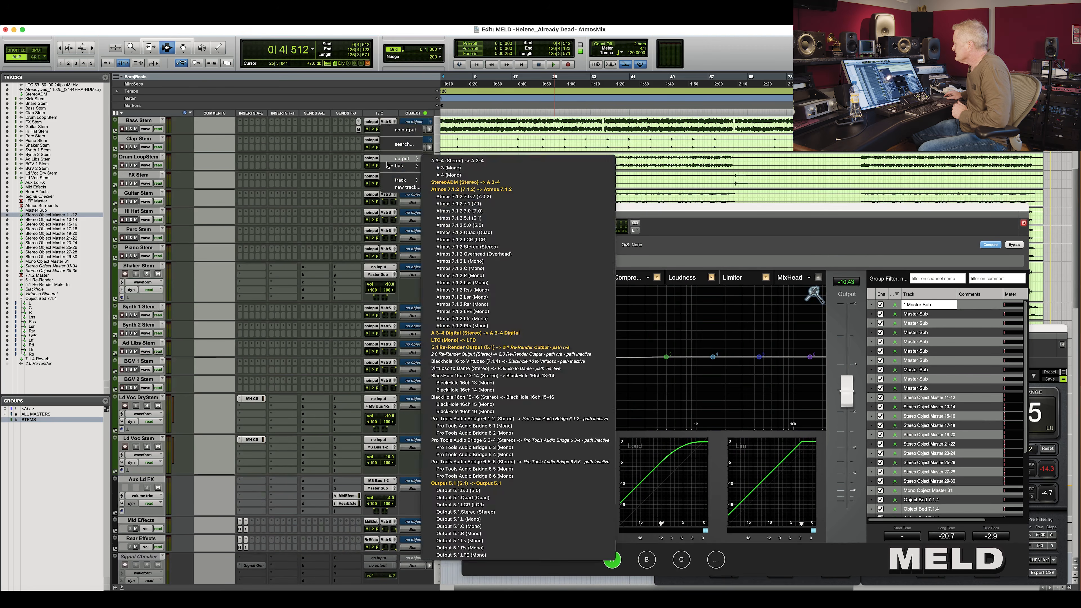
{"action": "mouse_move", "coordinate": [399, 166]}
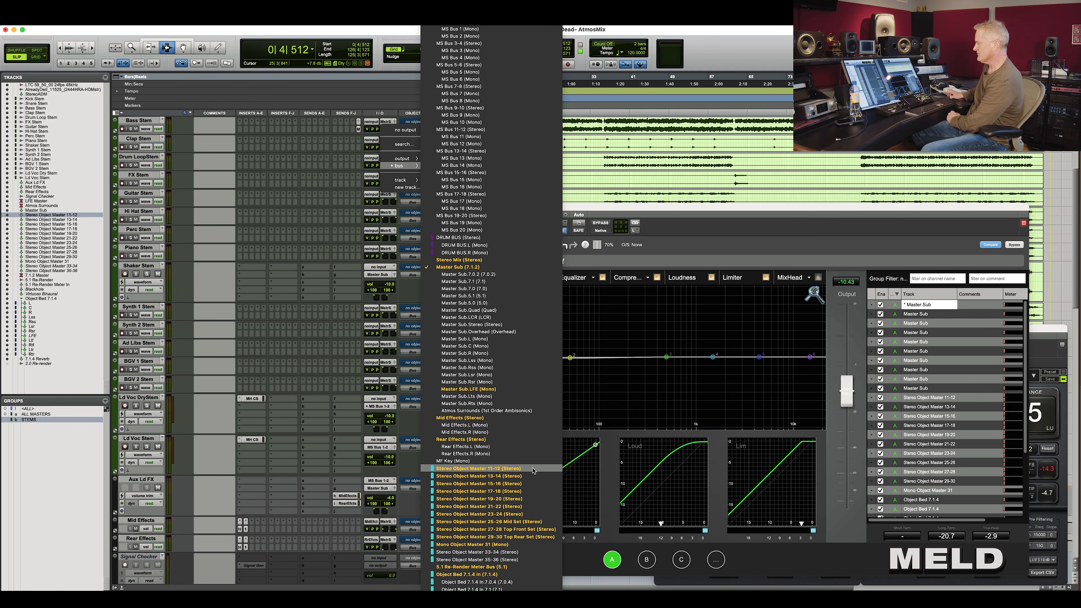
{"action": "left_click", "coordinate": [329, 250]}
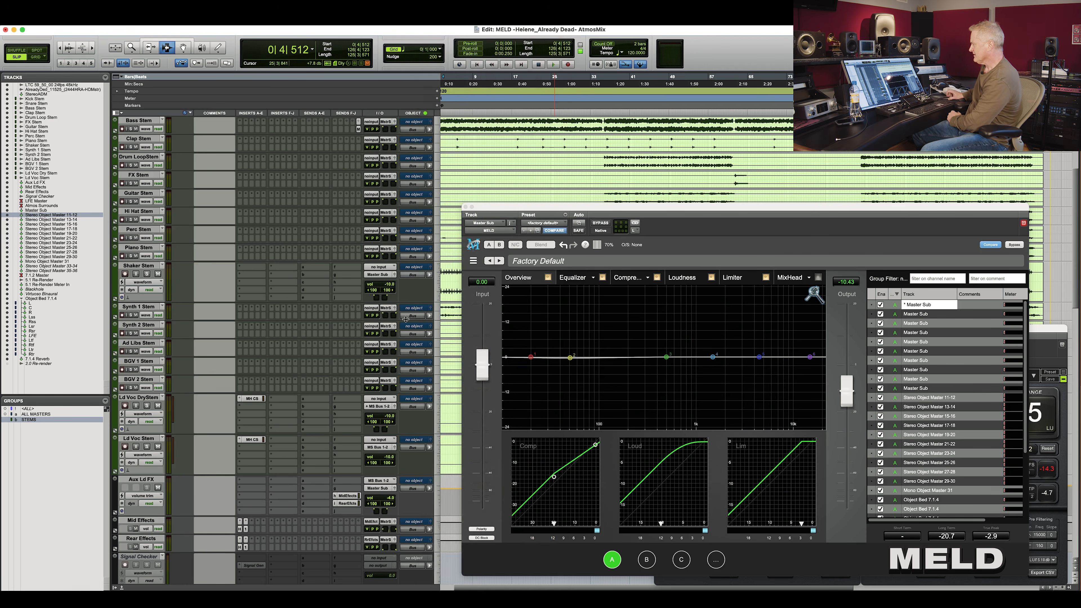
{"action": "scroll", "coordinate": [402, 322], "scroll_direction": "down", "scroll_amount": 10}
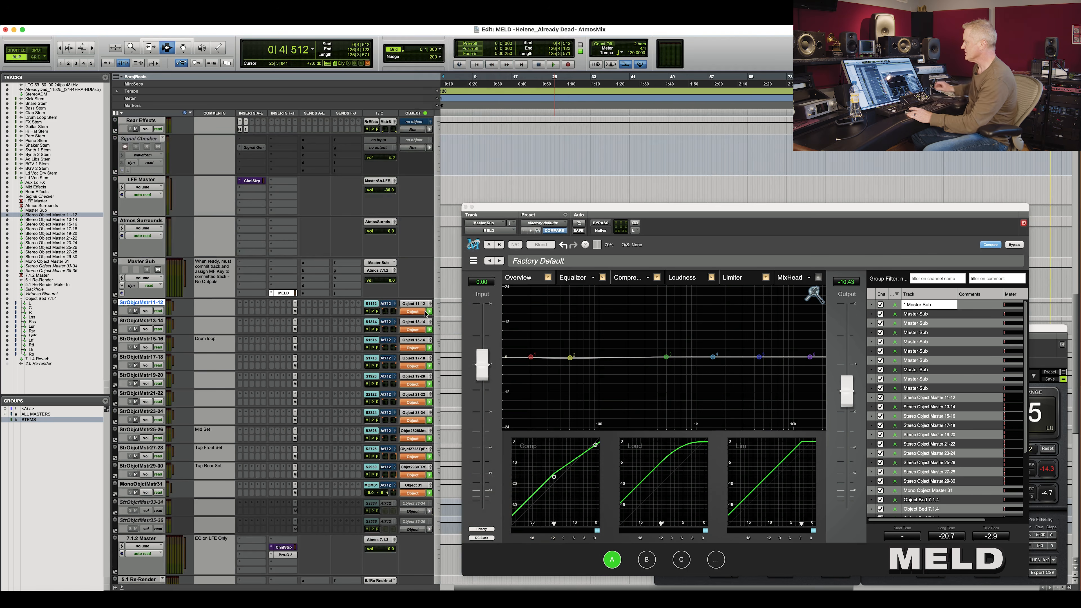
{"action": "left_click", "coordinate": [116, 313]}
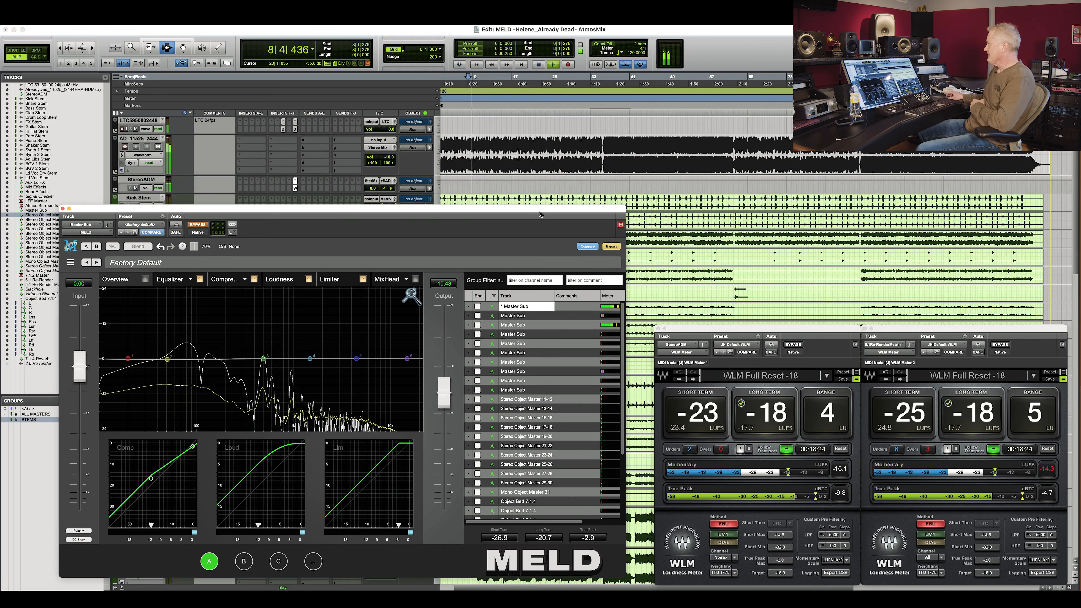
Play the mix and toggle MELD's bypass off and on to compare the processed and unprocessed sound.
{"action": "left_click_drag", "start_coordinate": [539, 215], "coordinate": [521, 221]}
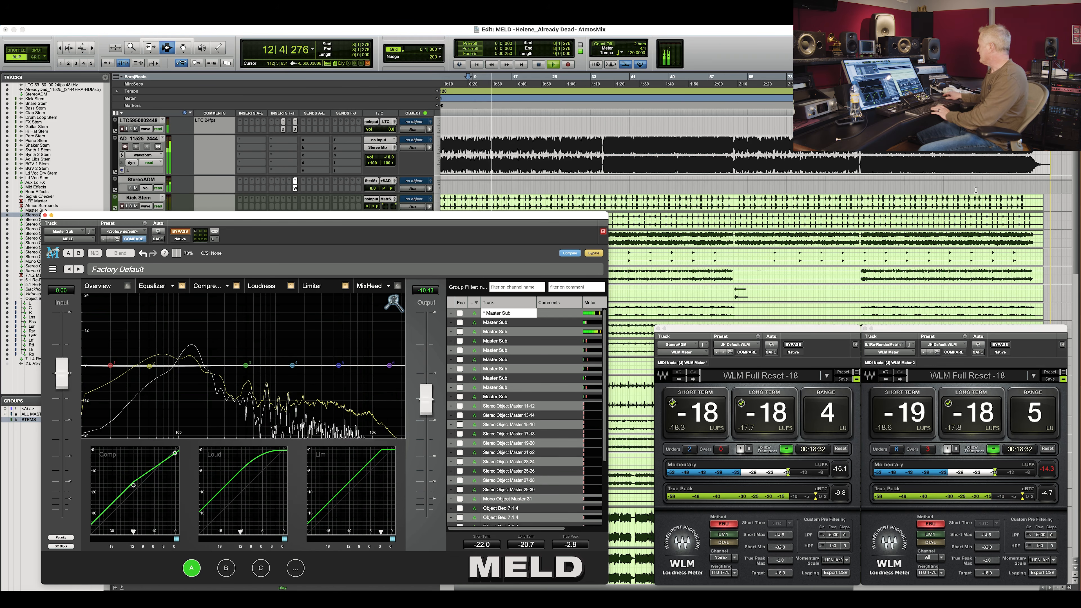
{"action": "left_click", "coordinate": [967, 191]}
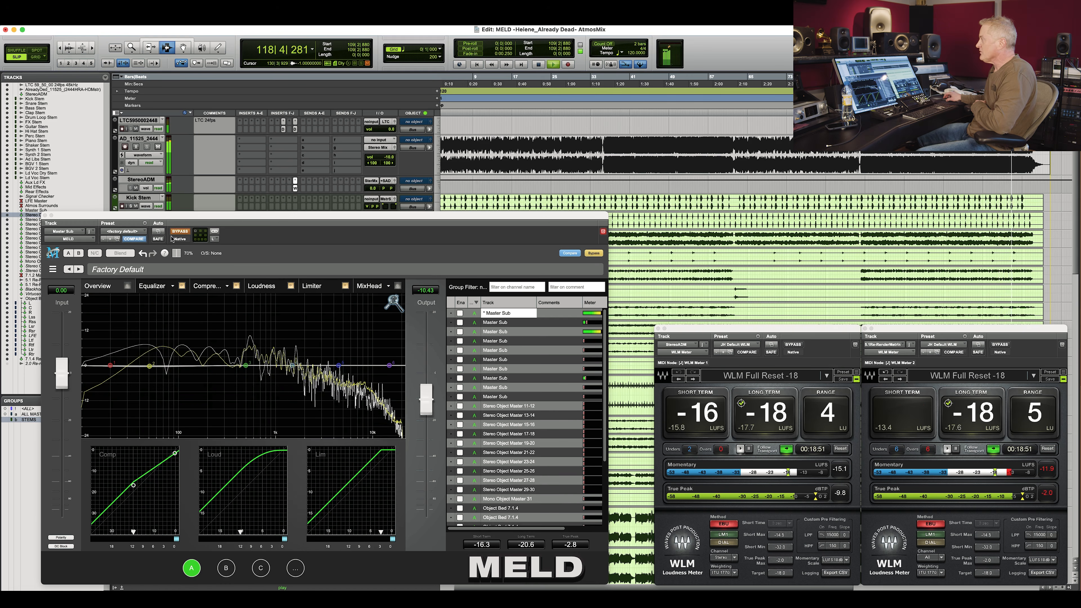
{"action": "left_click", "coordinate": [182, 234]}
{"action": "left_click", "coordinate": [181, 233]}
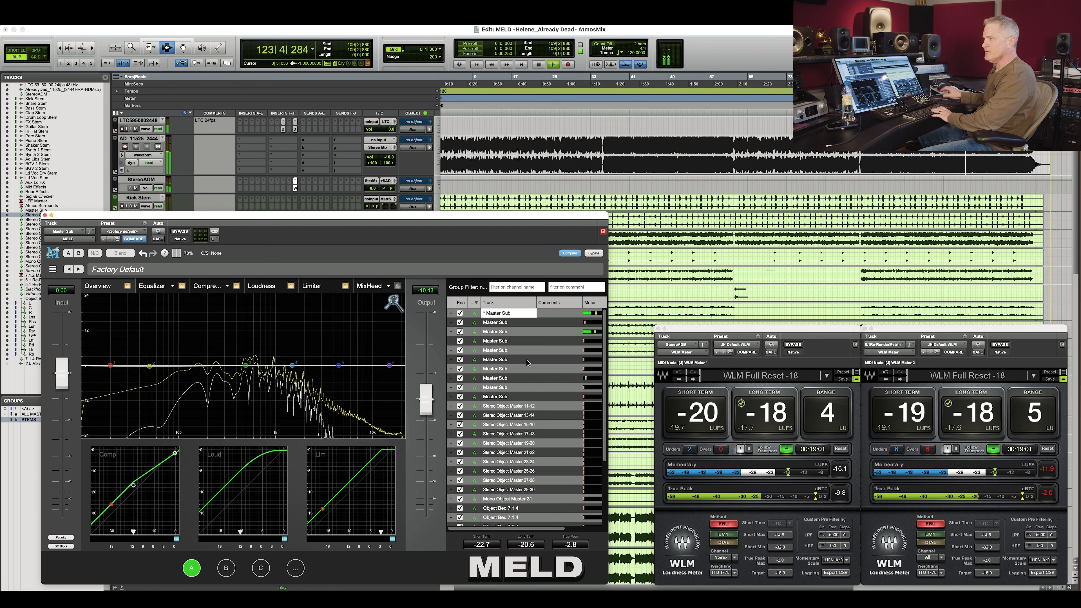
{"action": "key", "text": "space"}
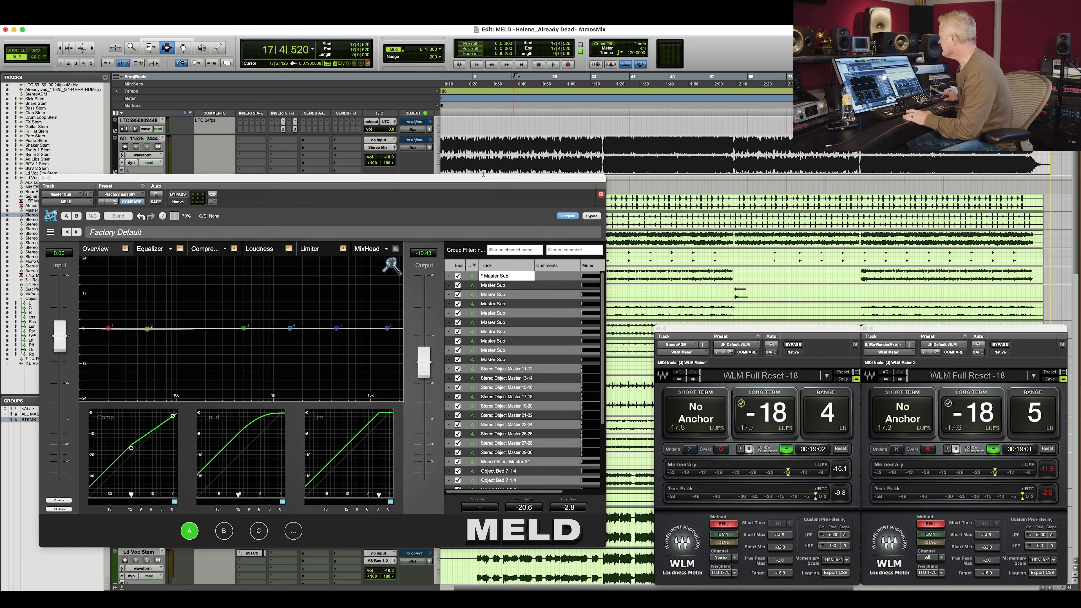
Resume playback from the song's later section and switch MELD to its Compressor view.
{"action": "left_click_drag", "start_coordinate": [484, 173], "coordinate": [499, 176]}
{"action": "left_click", "coordinate": [616, 146]}
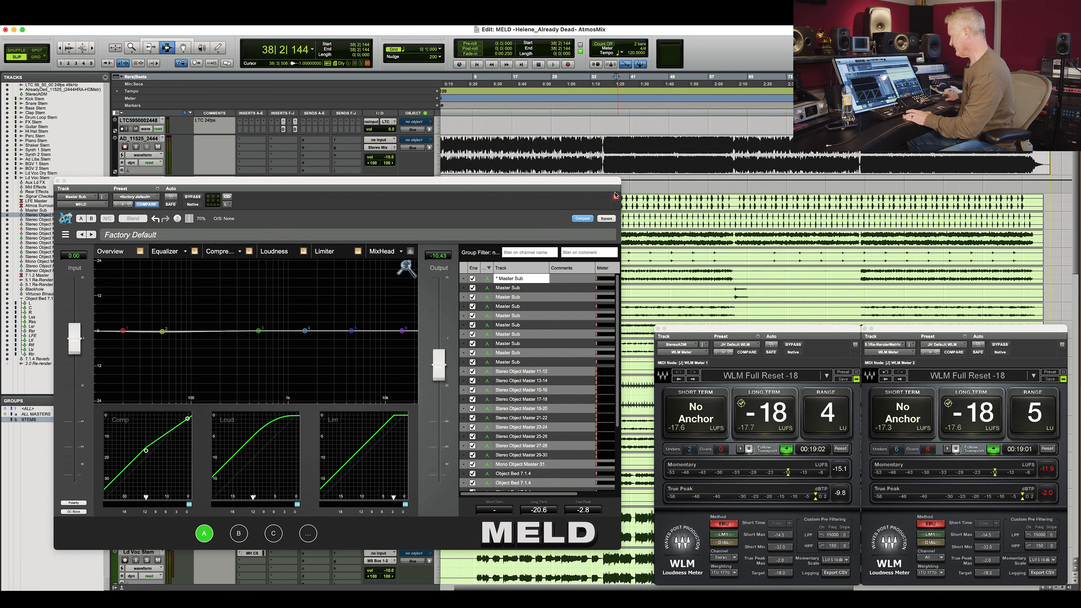
{"action": "left_click", "coordinate": [609, 201]}
{"action": "key", "text": "space"}
{"action": "left_click", "coordinate": [223, 252]}
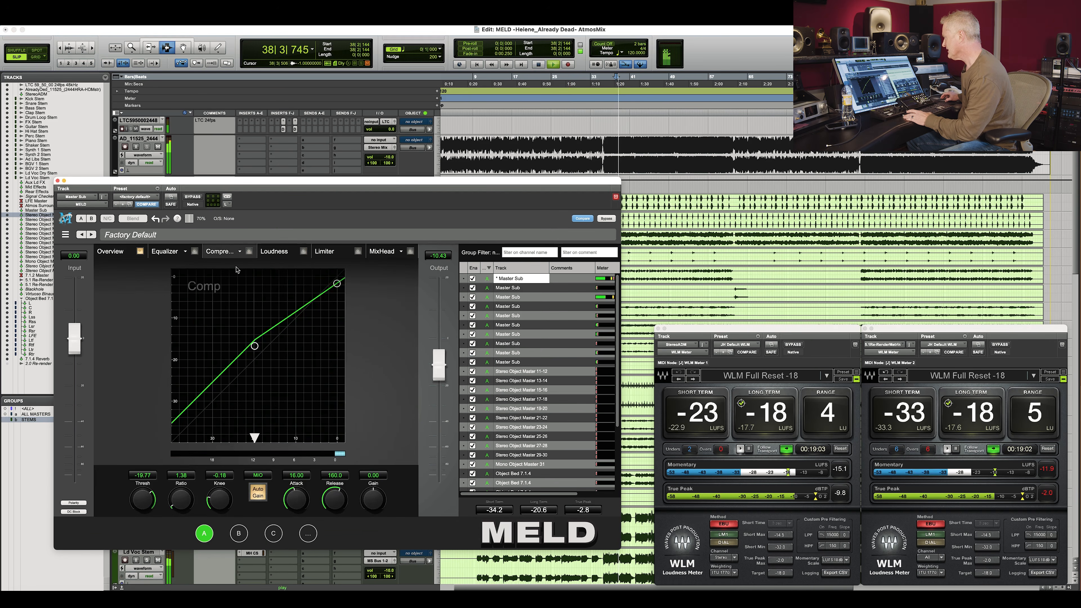
Browse MELD's Loudness and Limiter module views, then return to the Compressor view.
{"action": "left_click_drag", "start_coordinate": [395, 191], "coordinate": [393, 209]}
{"action": "left_click_drag", "start_coordinate": [393, 209], "coordinate": [393, 210]}
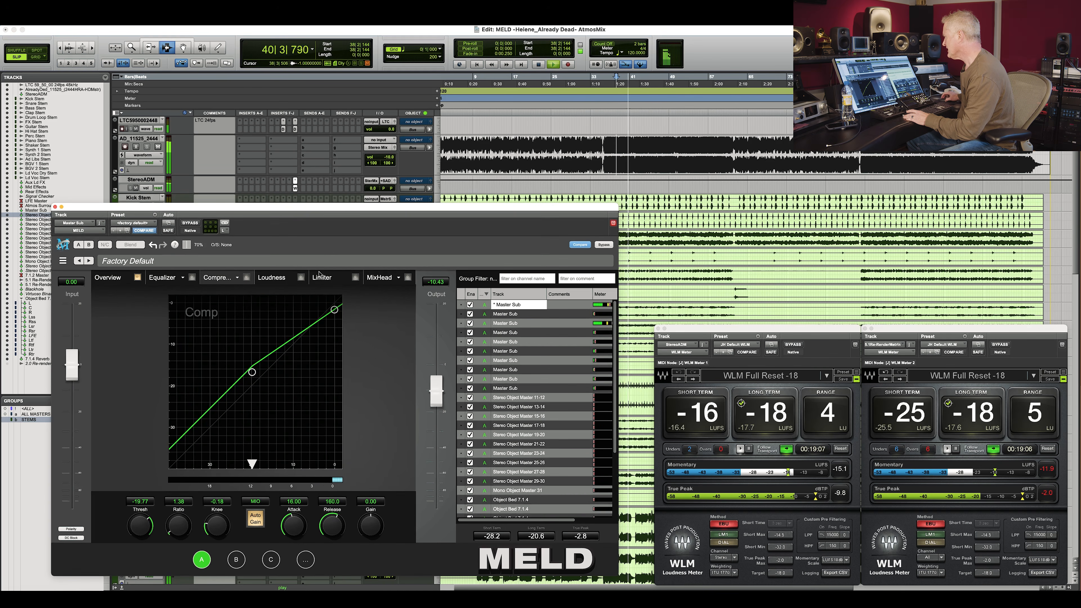
{"action": "left_click", "coordinate": [271, 278]}
{"action": "left_click", "coordinate": [325, 280]}
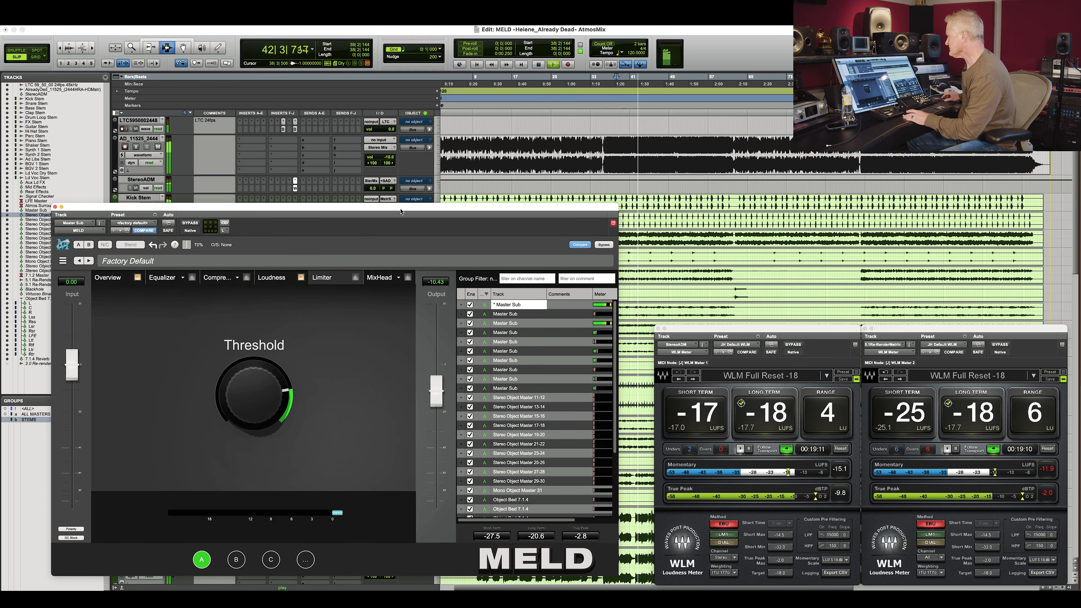
{"action": "left_click_drag", "start_coordinate": [380, 212], "coordinate": [415, 180]}
{"action": "left_click", "coordinate": [256, 246]}
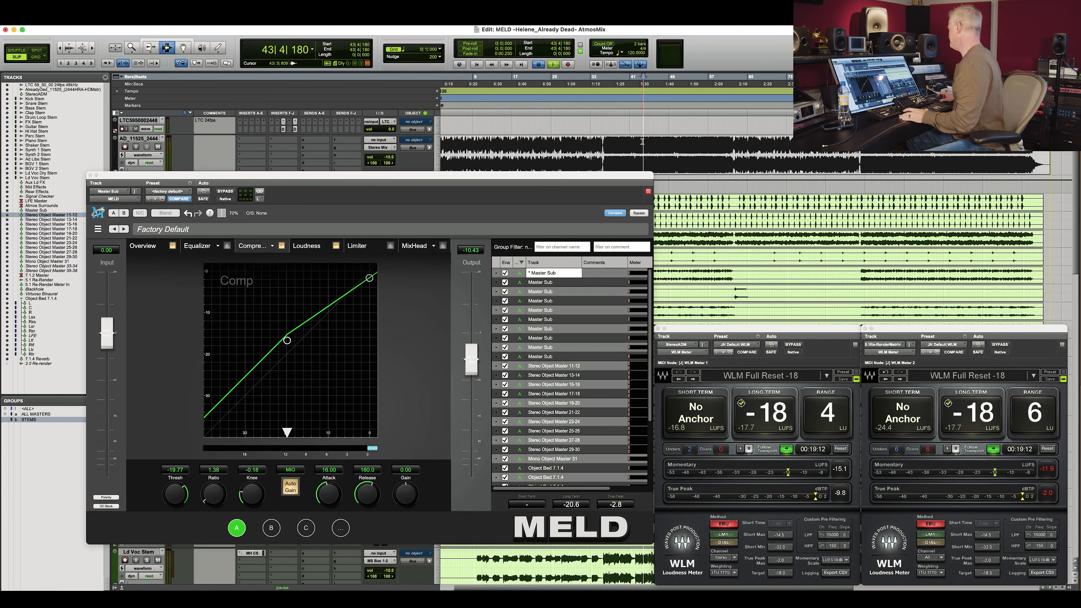
Reset the true-peak hold, enable MELD's Loudness module, and raise MELD's output to about -0.37 dB.
{"action": "left_click", "coordinate": [1047, 492]}
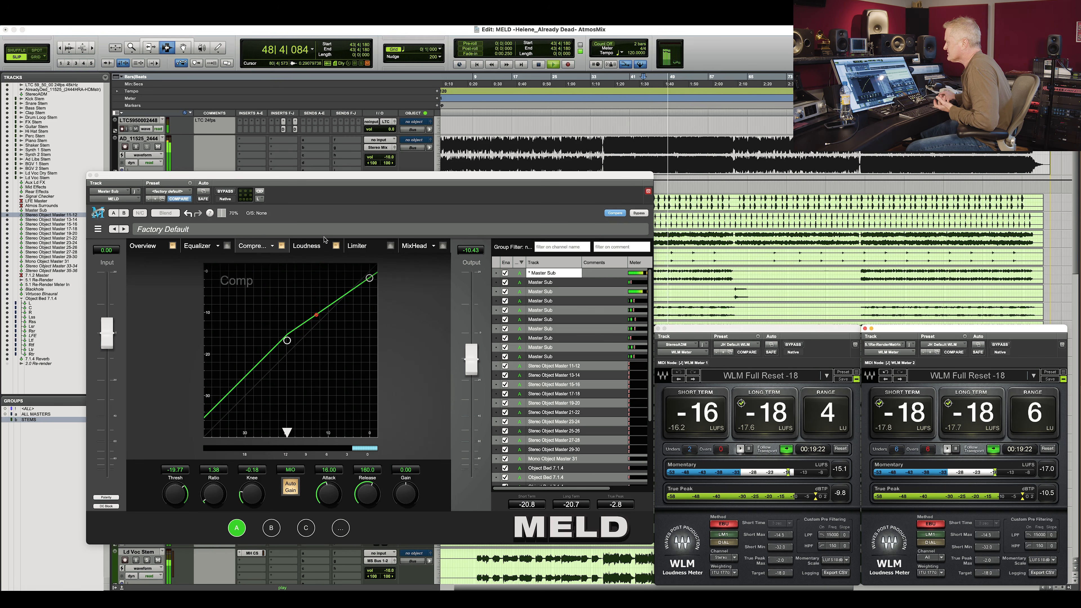
{"action": "left_click", "coordinate": [338, 248]}
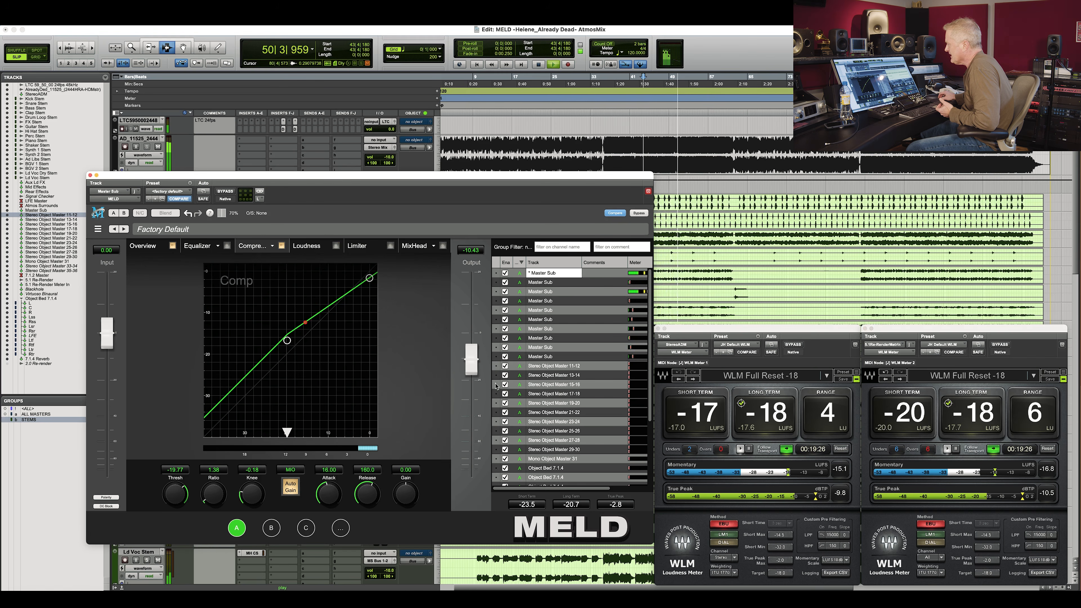
{"action": "left_click_drag", "start_coordinate": [470, 354], "coordinate": [474, 332]}
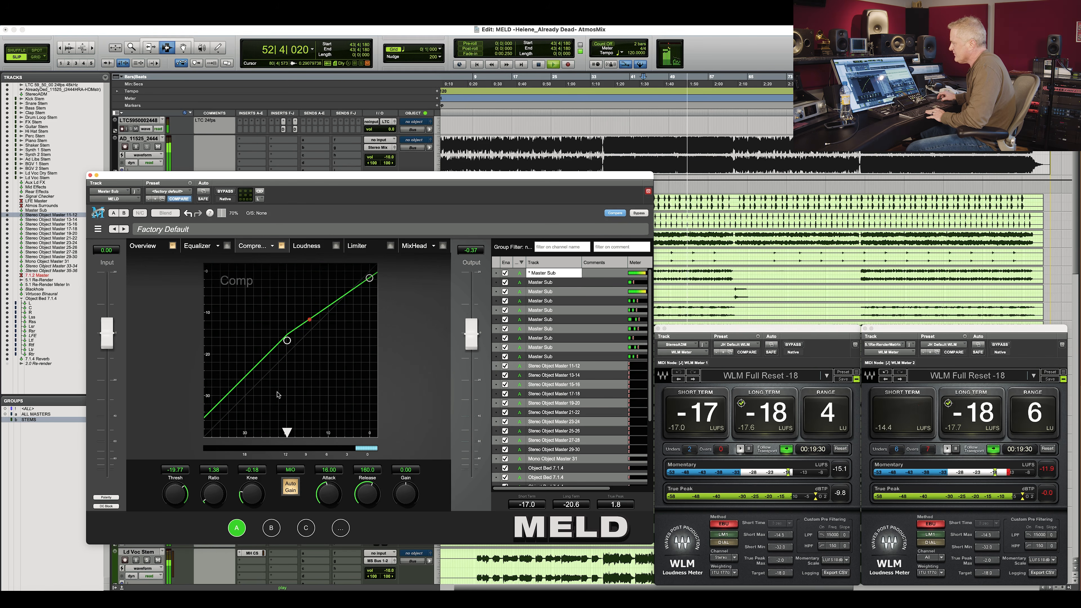
Restart playback, reset the true-peak hold, and set MELD's output level to about -2.02 dB.
{"action": "left_click", "coordinate": [535, 152]}
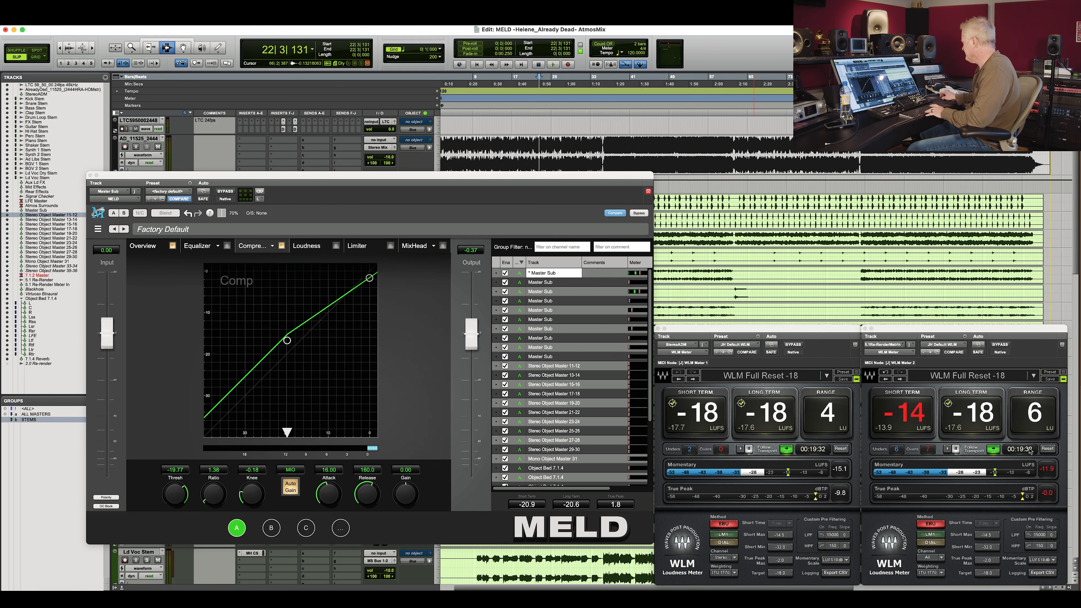
{"action": "key", "text": "space"}
{"action": "left_click_drag", "start_coordinate": [471, 334], "coordinate": [472, 350]}
{"action": "left_click", "coordinate": [1048, 493]}
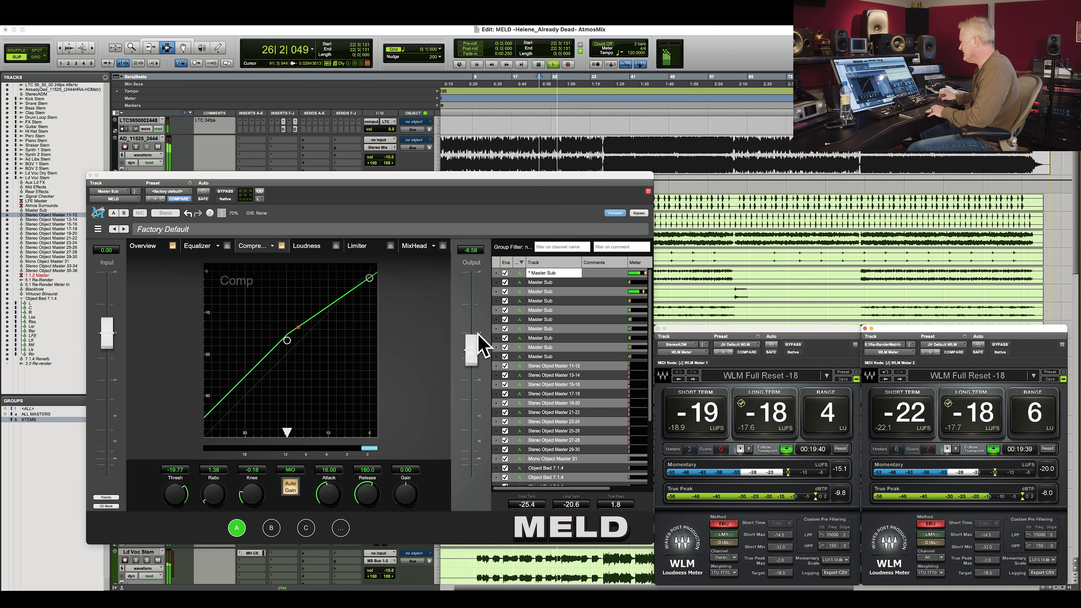
{"action": "left_click_drag", "start_coordinate": [472, 345], "coordinate": [472, 340]}
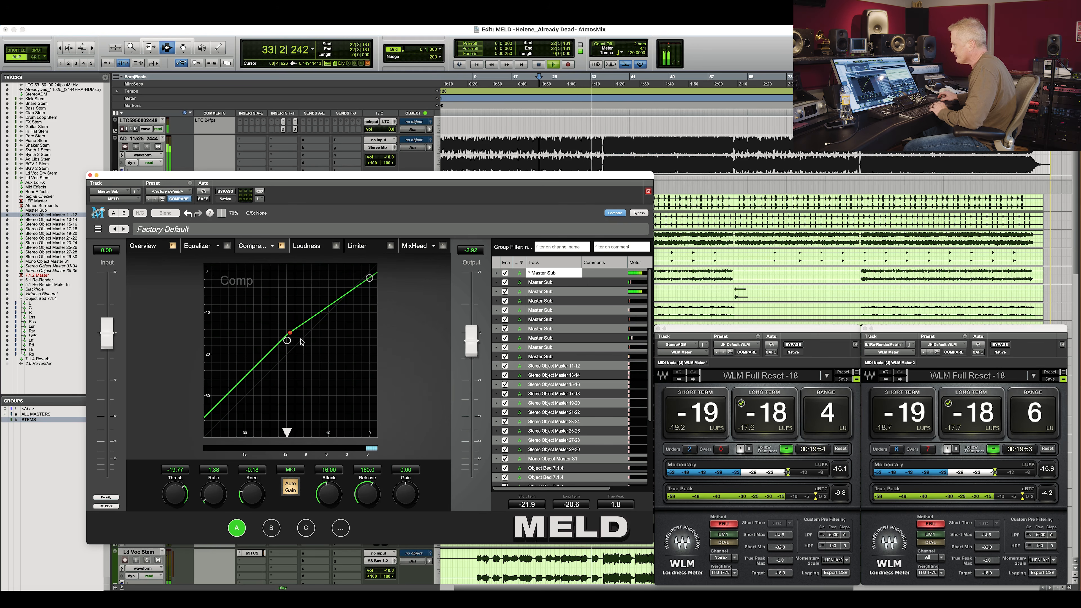
Open MELD's Loudness view and lower its output level to about -8.85 dB while resetting the true-peak hold.
{"action": "left_click", "coordinate": [309, 250]}
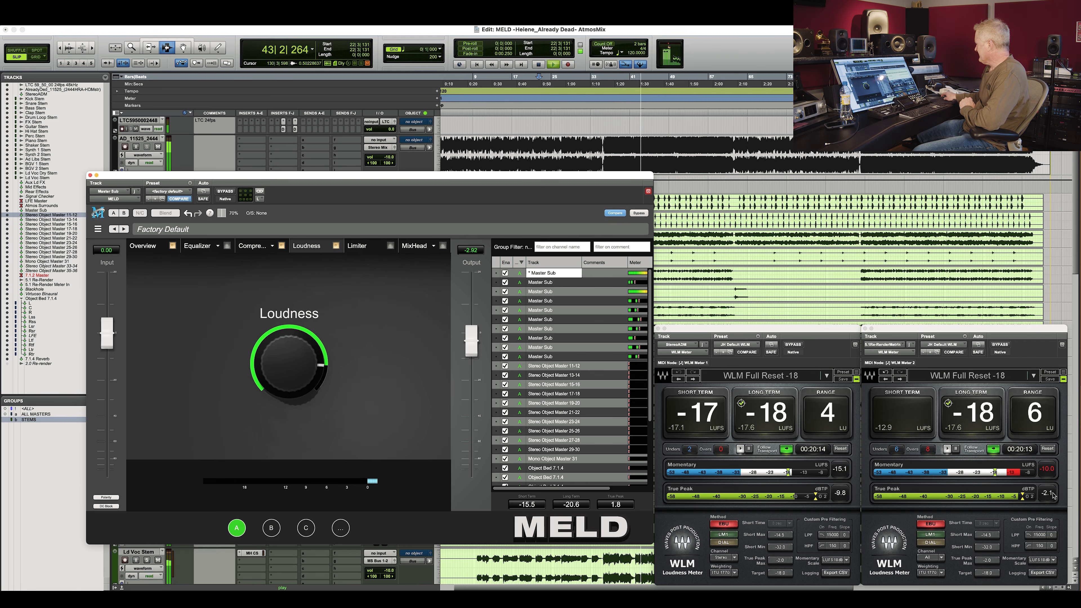
{"action": "left_click_drag", "start_coordinate": [473, 339], "coordinate": [474, 348]}
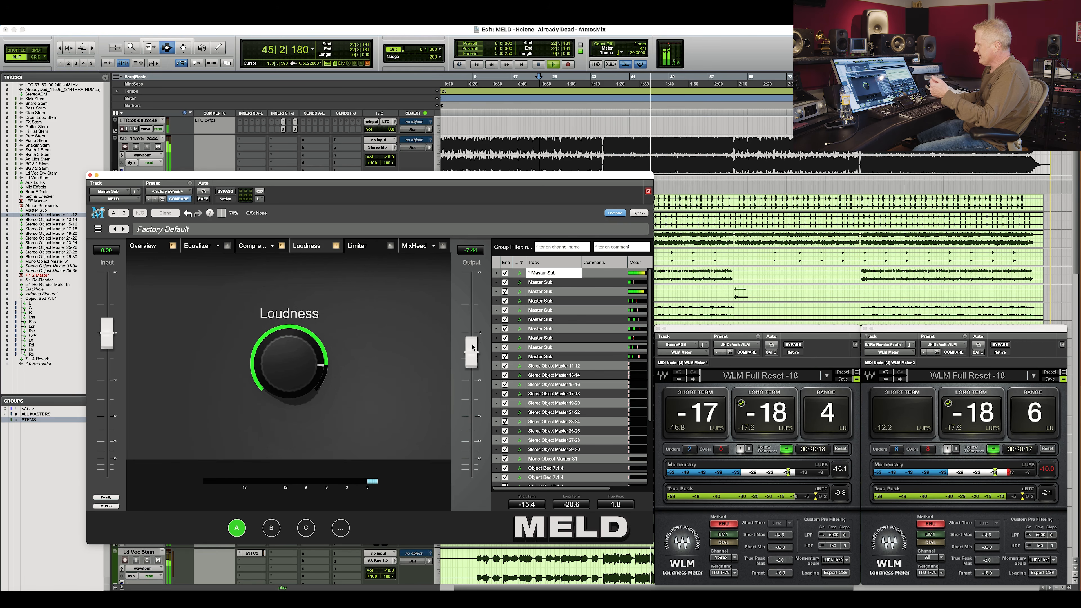
{"action": "left_click", "coordinate": [1049, 482]}
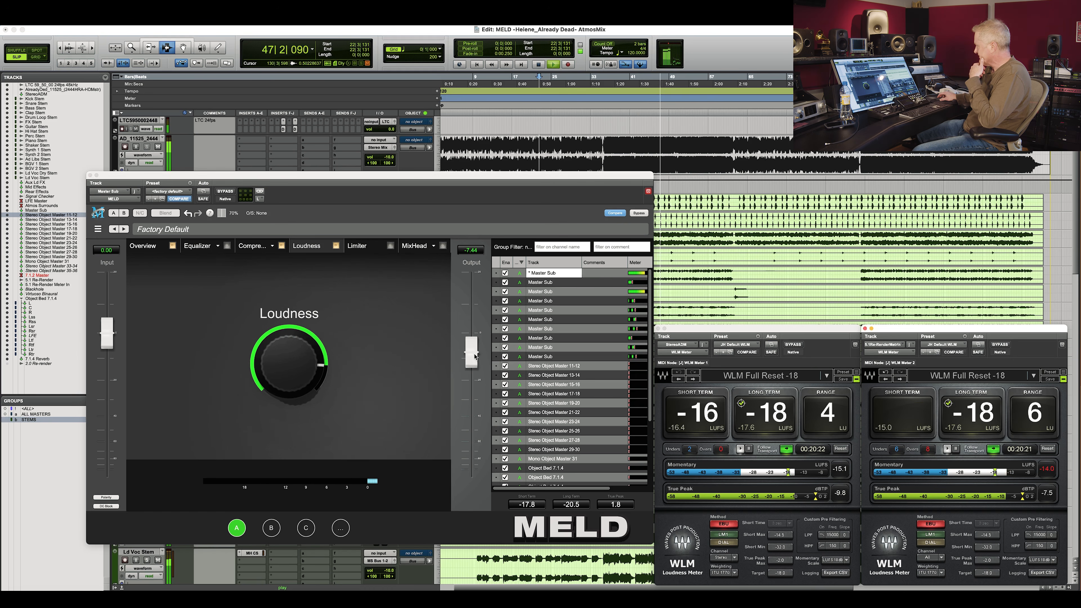
{"action": "left_click_drag", "start_coordinate": [473, 351], "coordinate": [473, 354]}
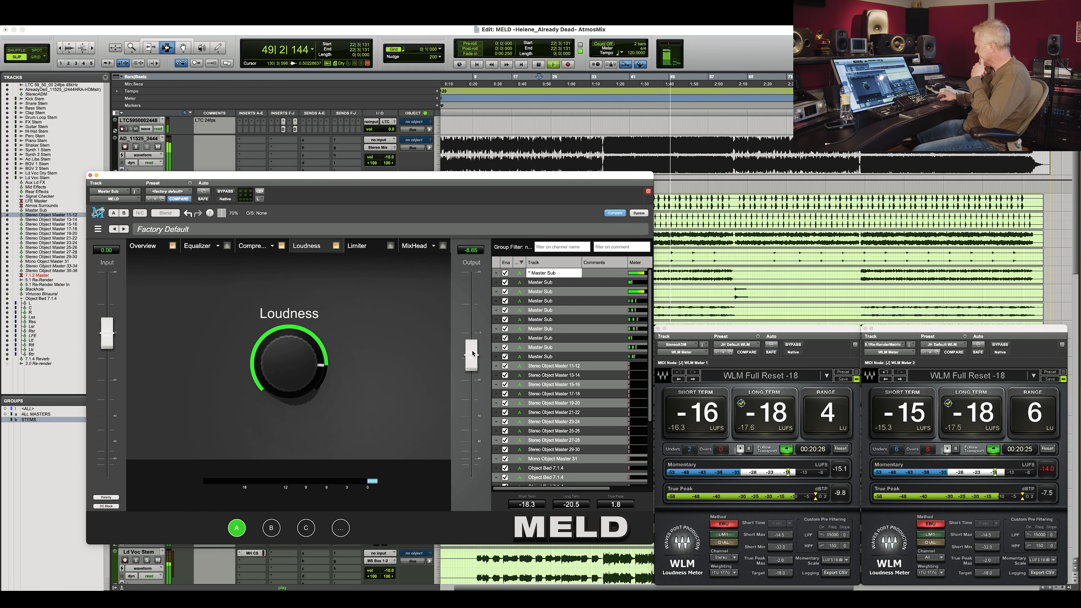
Replay the section while resetting the true-peak hold, and lower MELD's output level to about -10.25 dB.
{"action": "left_click", "coordinate": [1050, 471]}
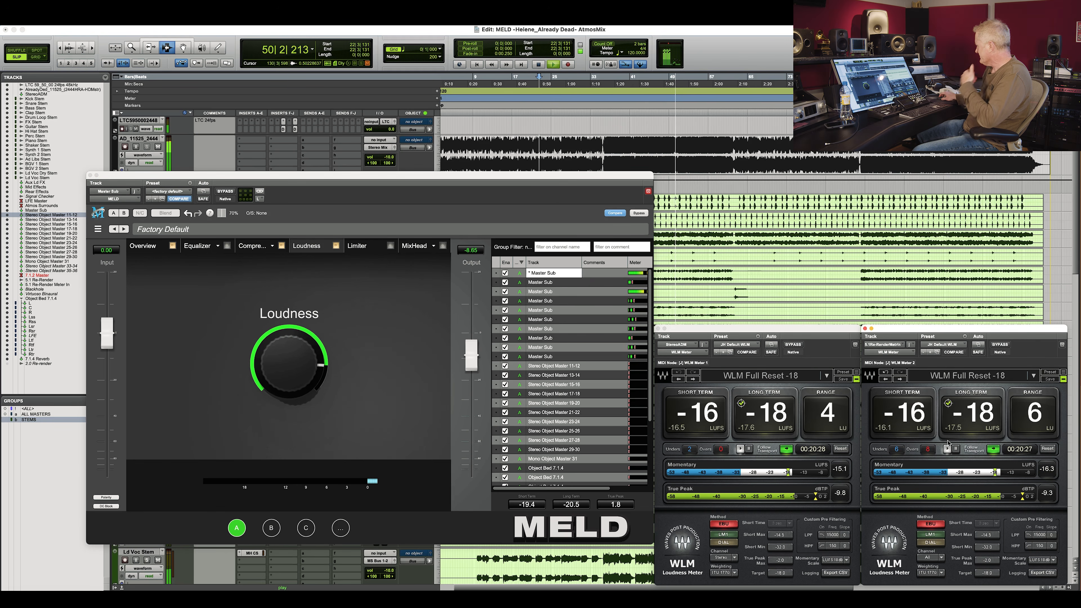
{"action": "key", "text": "space"}
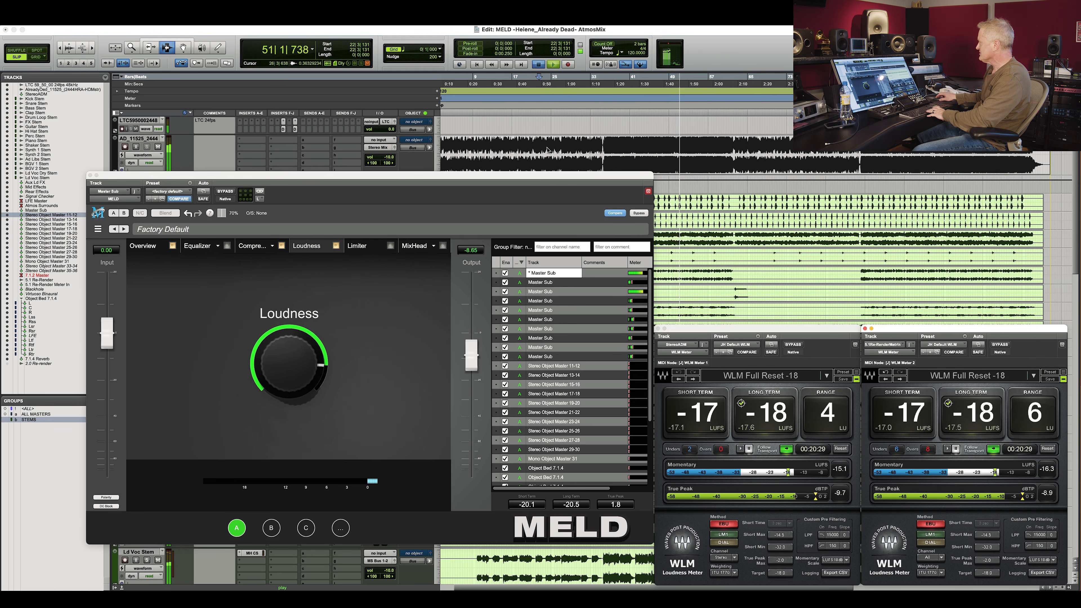
{"action": "left_click", "coordinate": [547, 147]}
{"action": "key", "text": "space"}
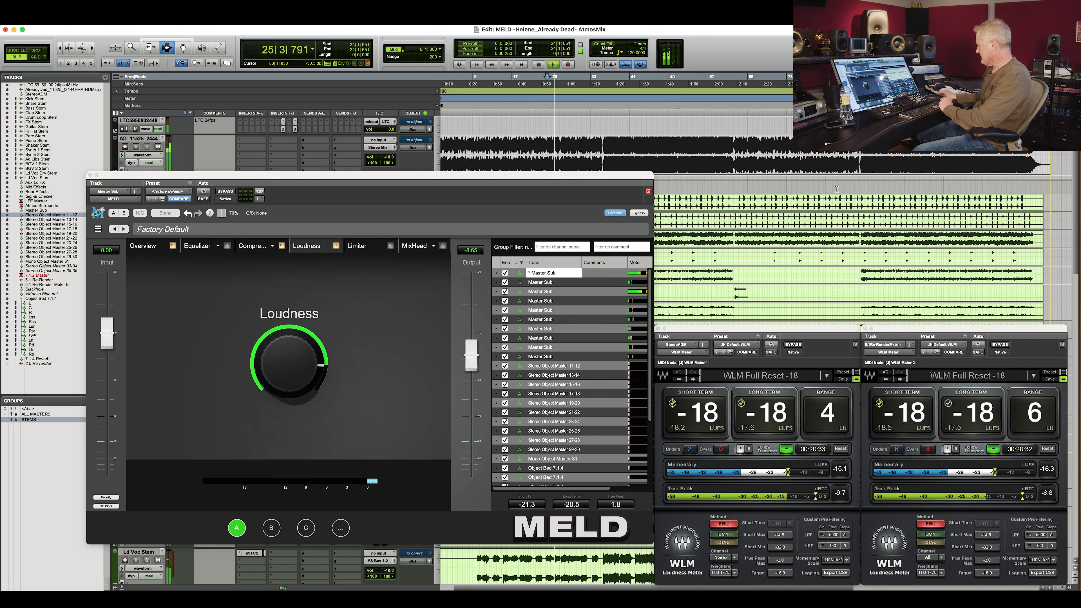
{"action": "key", "text": "space"}
{"action": "left_click", "coordinate": [987, 164]}
{"action": "key", "text": "space"}
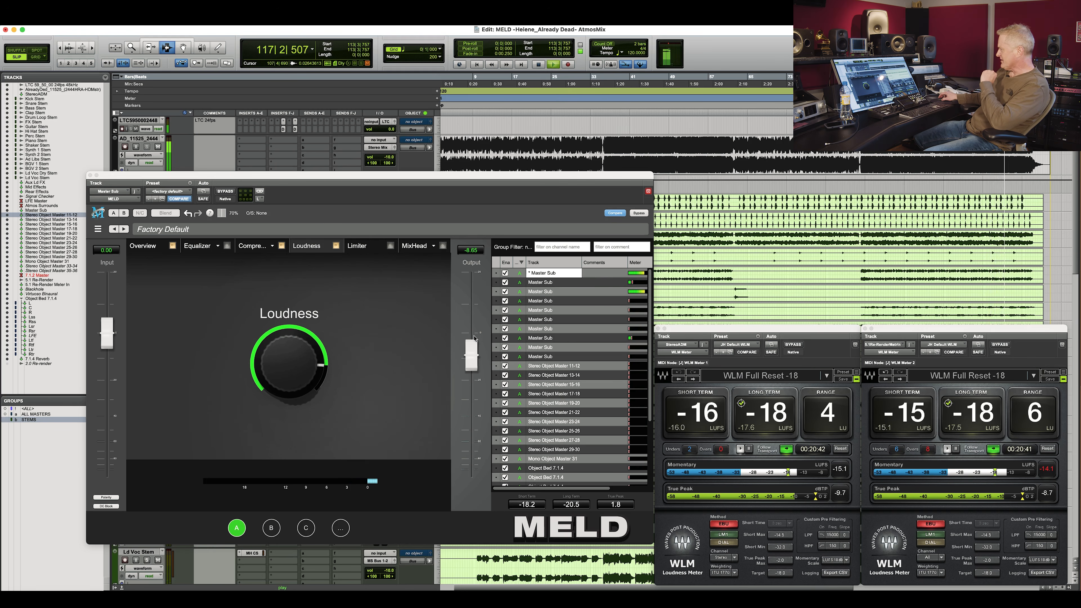
{"action": "left_click", "coordinate": [473, 351]}
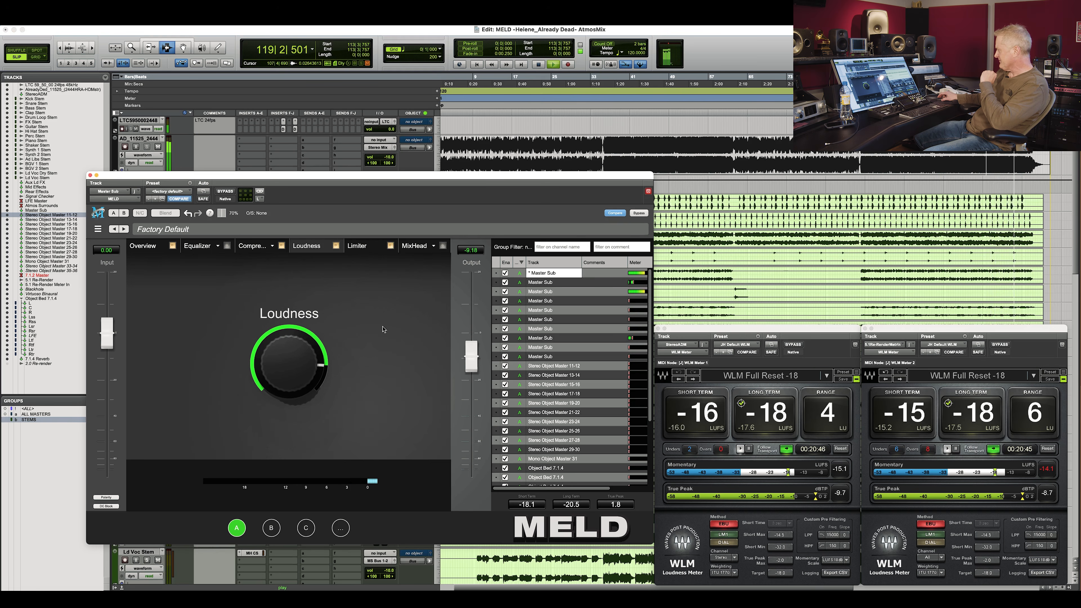
{"action": "left_click", "coordinate": [1050, 493]}
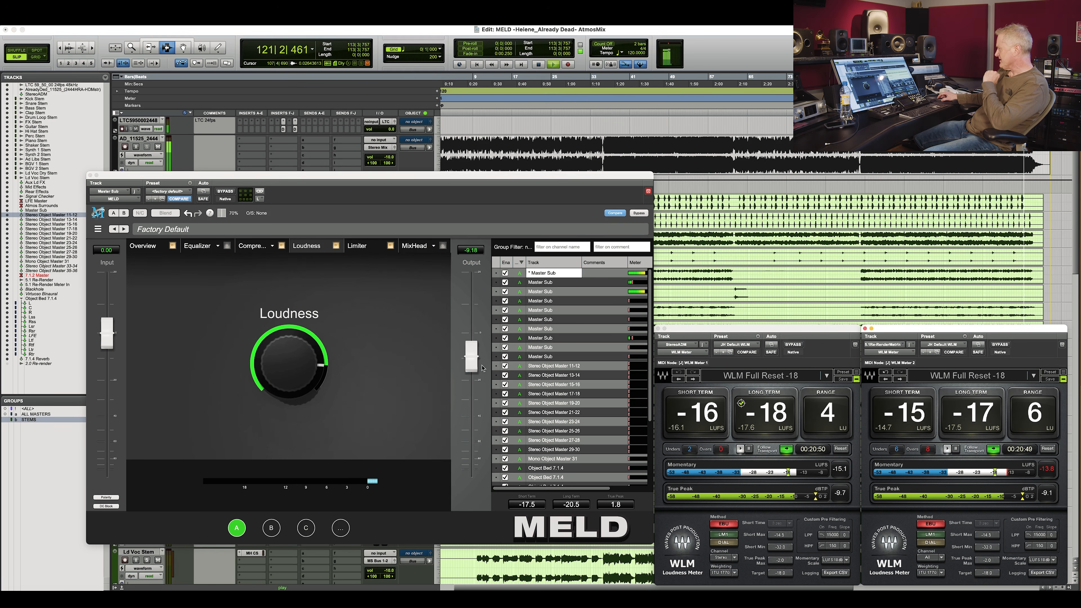
{"action": "left_click_drag", "start_coordinate": [474, 359], "coordinate": [474, 361]}
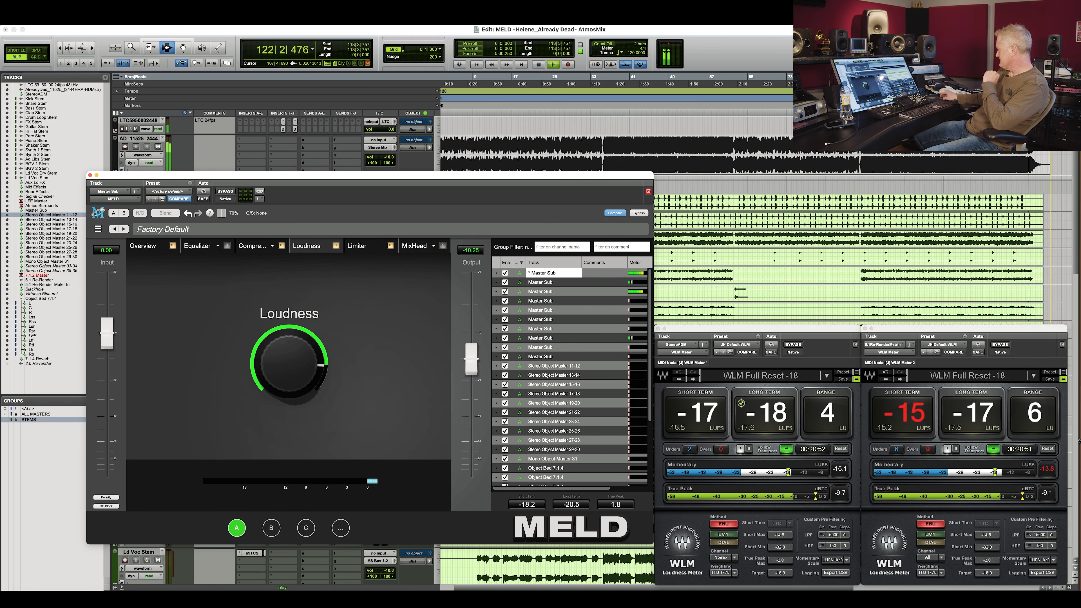
{"action": "left_click", "coordinate": [1049, 492]}
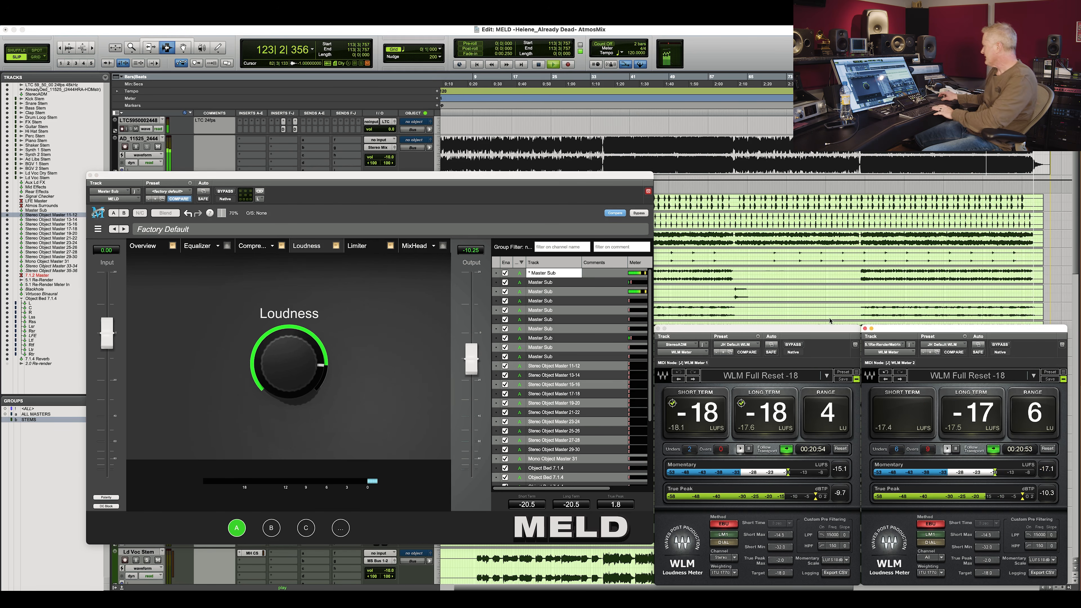
Play the mix from several song positions while watching the loudness meters, resetting the true-peak hold.
{"action": "key", "text": "space"}
{"action": "key", "text": "space"}
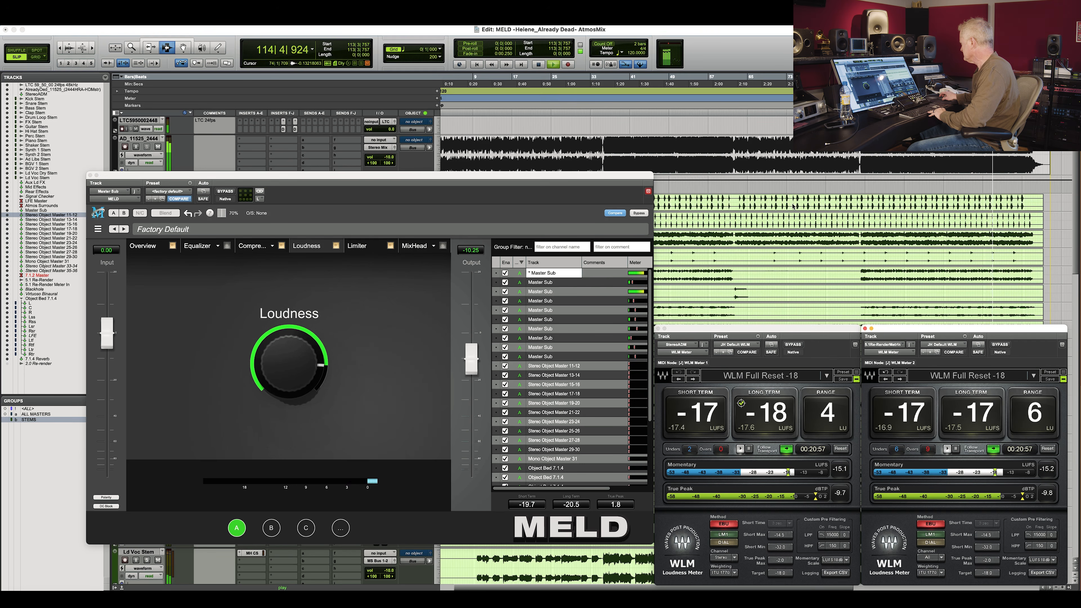
{"action": "key", "text": "space"}
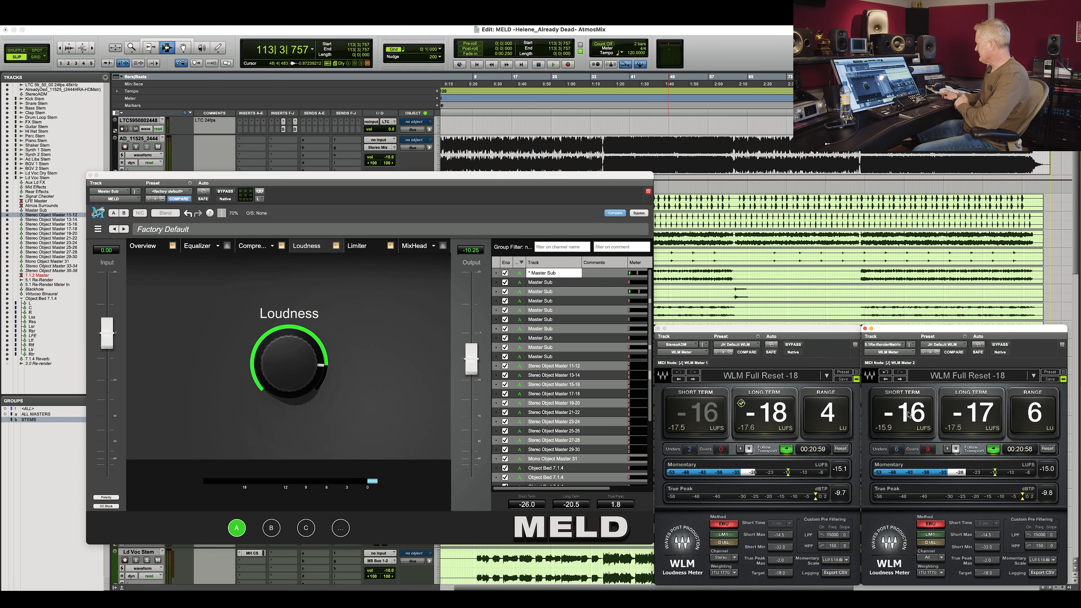
{"action": "left_click", "coordinate": [520, 165]}
{"action": "left_click", "coordinate": [490, 166]}
{"action": "key", "text": "space"}
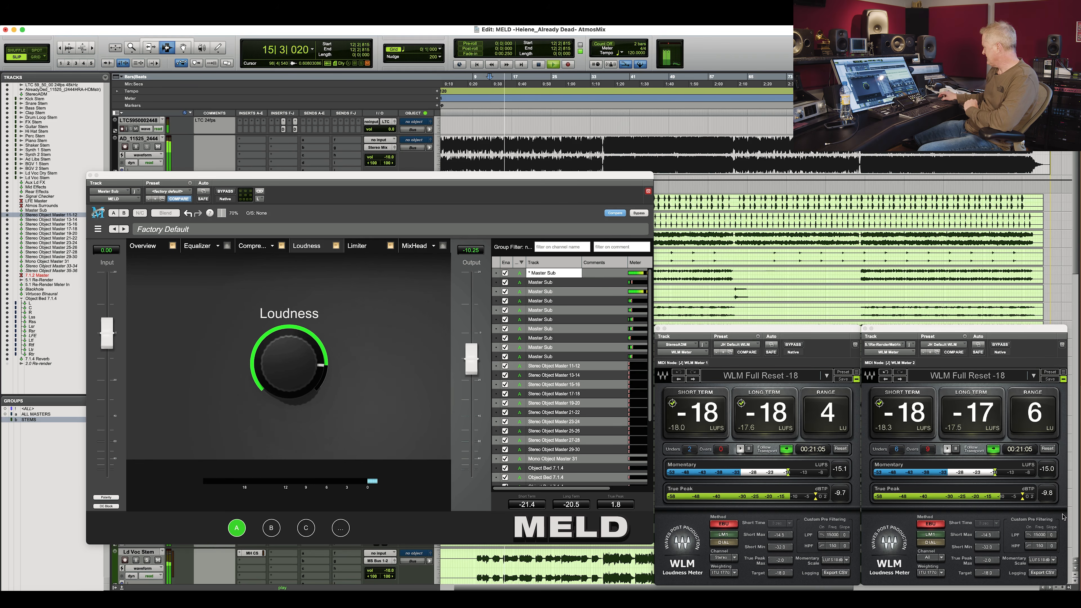
{"action": "left_click", "coordinate": [1005, 166]}
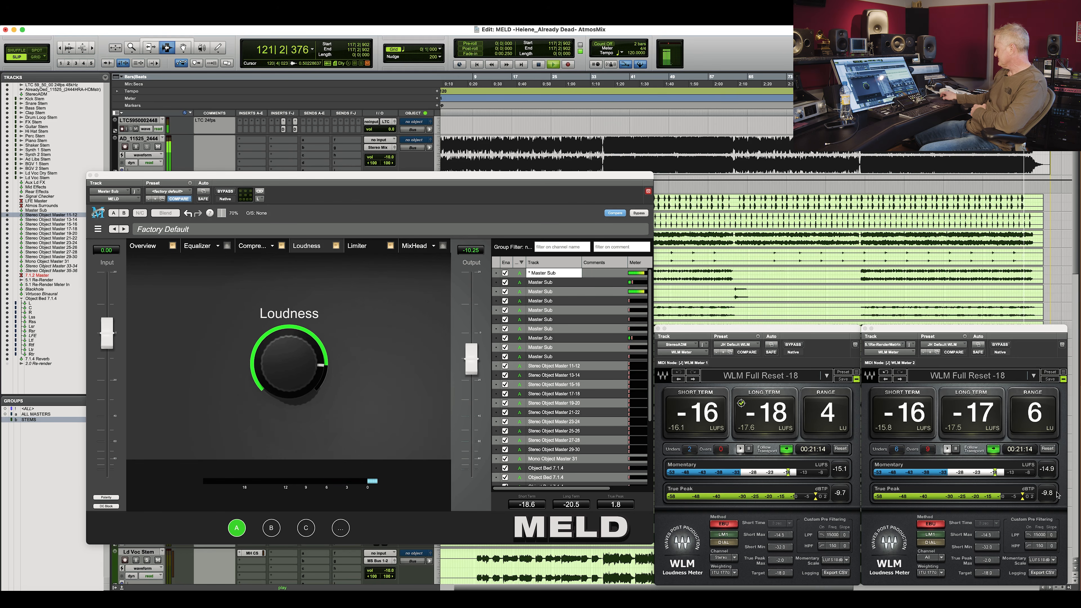
{"action": "left_click", "coordinate": [1054, 497]}
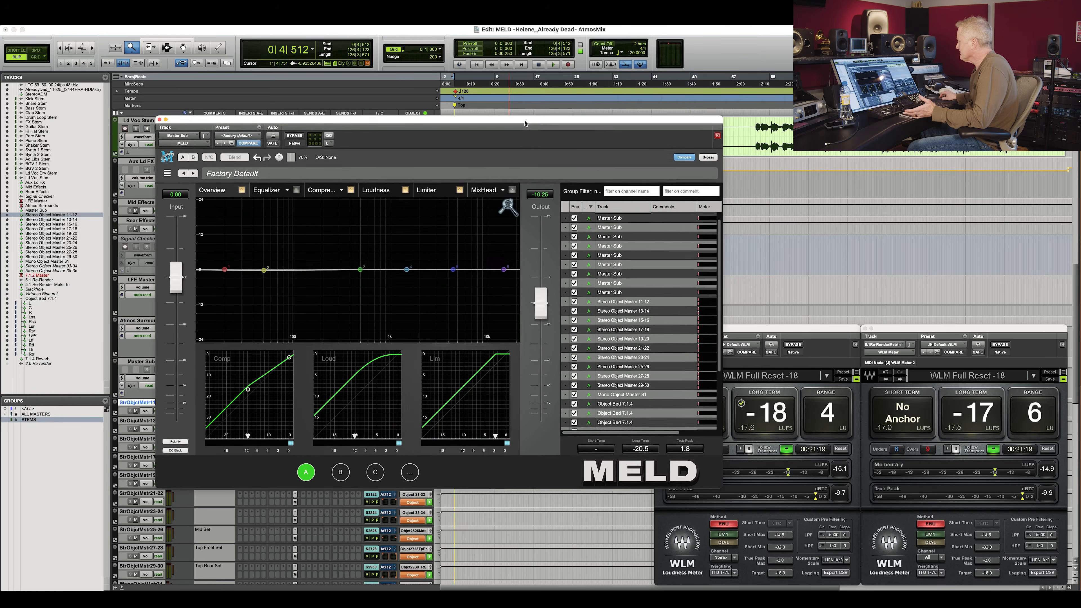
Reposition the MELD plug-in window out of the way and scroll the Edit window back to the top tracks.
{"action": "left_click_drag", "start_coordinate": [441, 124], "coordinate": [376, 124]}
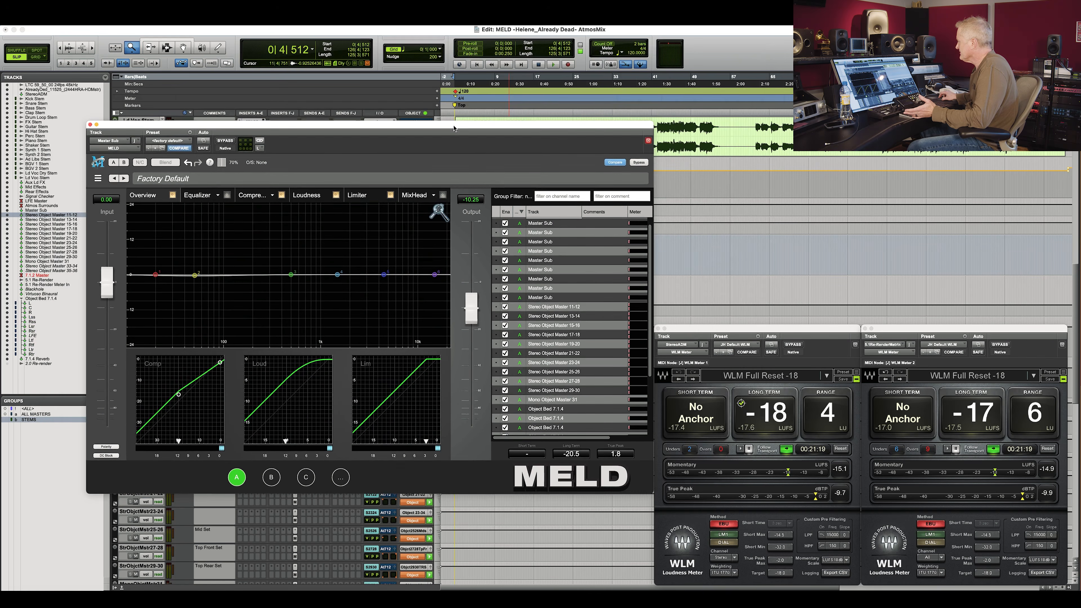
{"action": "scroll", "coordinate": [576, 300], "scroll_direction": "down", "scroll_amount": 3}
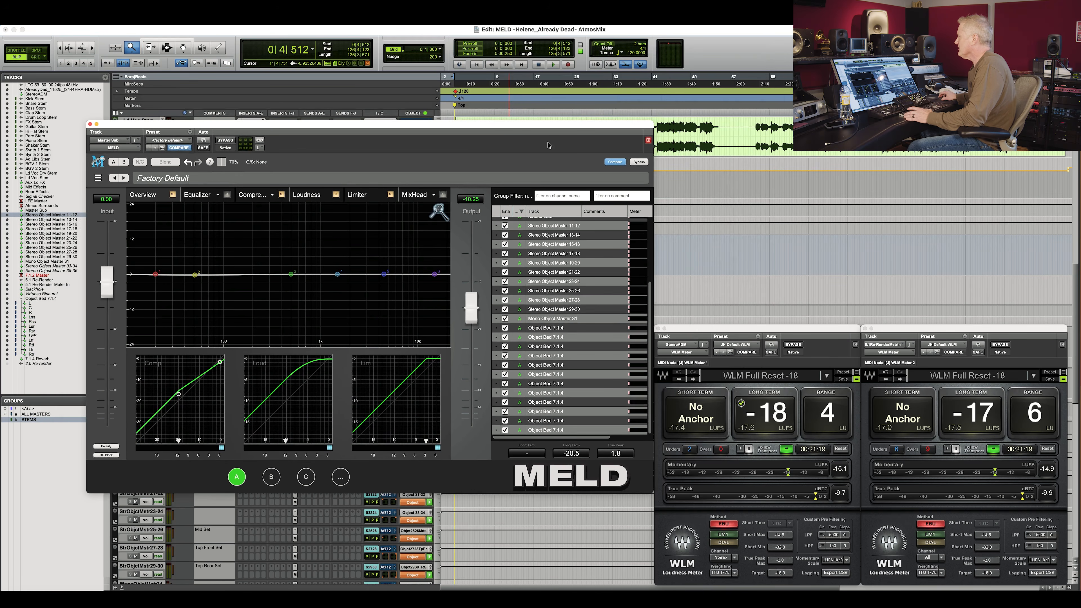
{"action": "left_click_drag", "start_coordinate": [534, 126], "coordinate": [825, 308]}
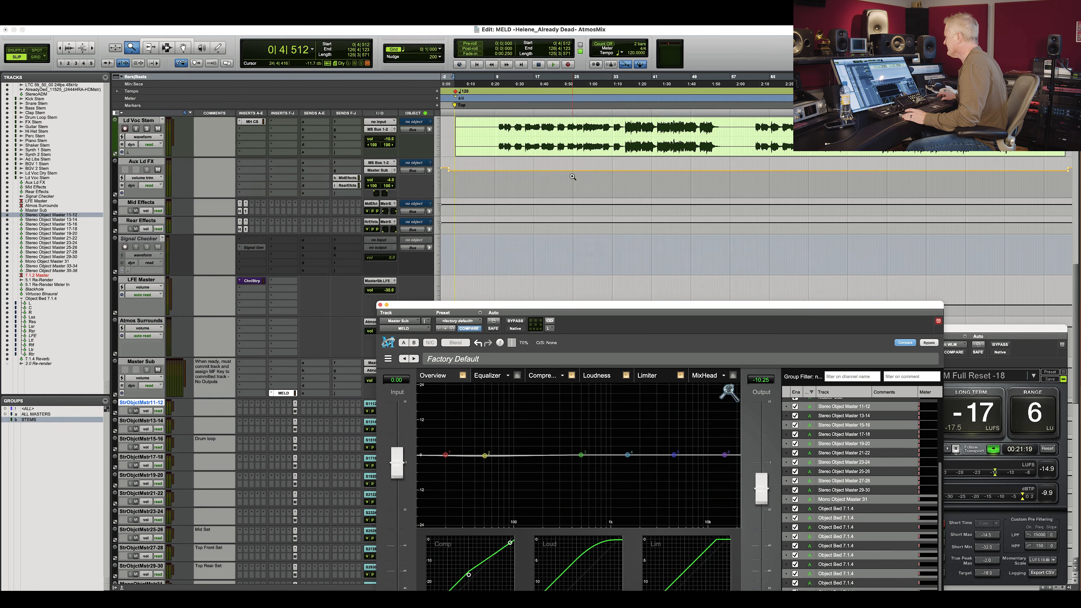
{"action": "scroll", "coordinate": [572, 177], "scroll_direction": "up", "scroll_amount": 10}
{"action": "left_click", "coordinate": [31, 420]}
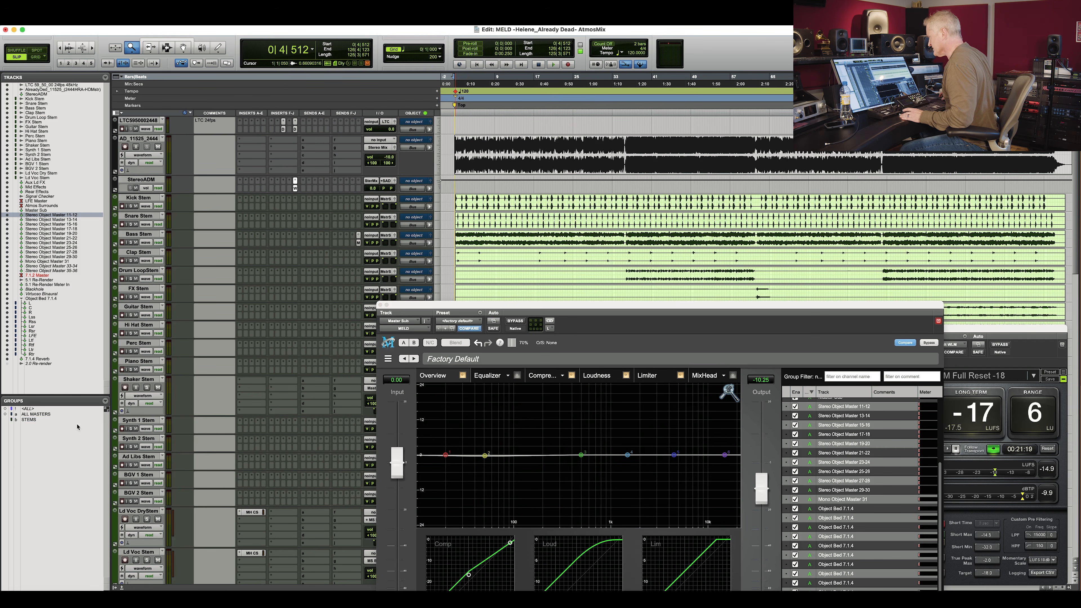
Start playback from the song start and route the Clap Stem's output to Stereo Object Master 11-12.
{"action": "key", "text": "F7"}
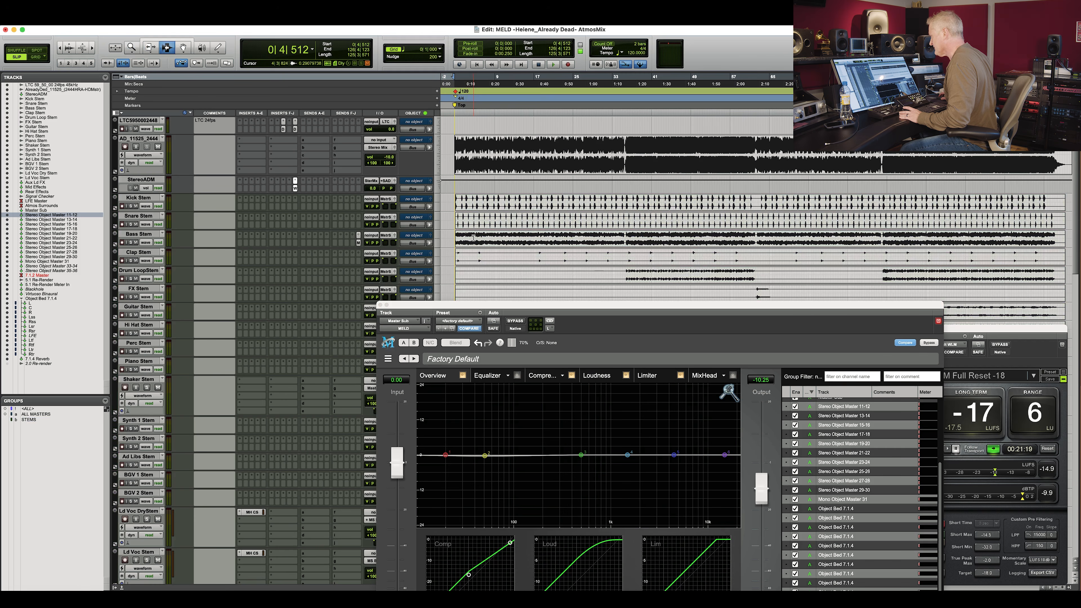
{"action": "left_click", "coordinate": [474, 237]}
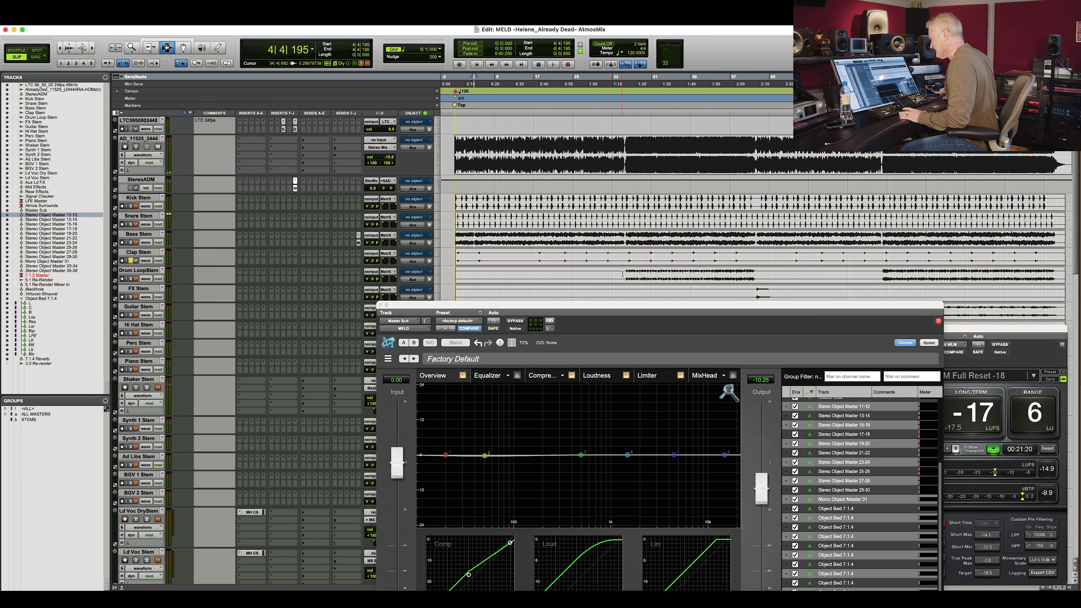
{"action": "key", "text": "space"}
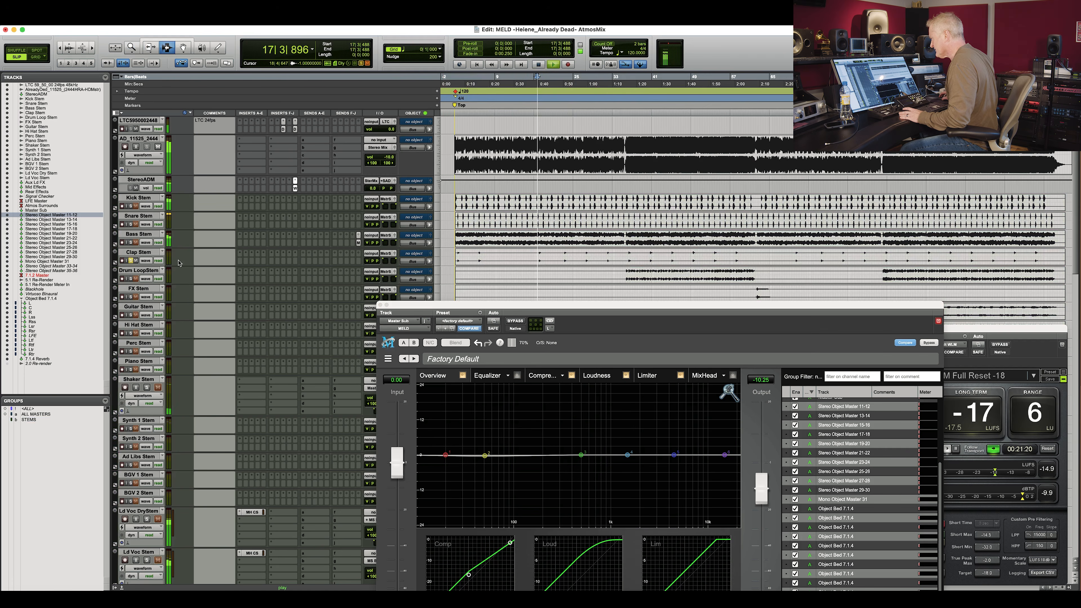
{"action": "left_click", "coordinate": [386, 255]}
{"action": "mouse_move", "coordinate": [402, 262]}
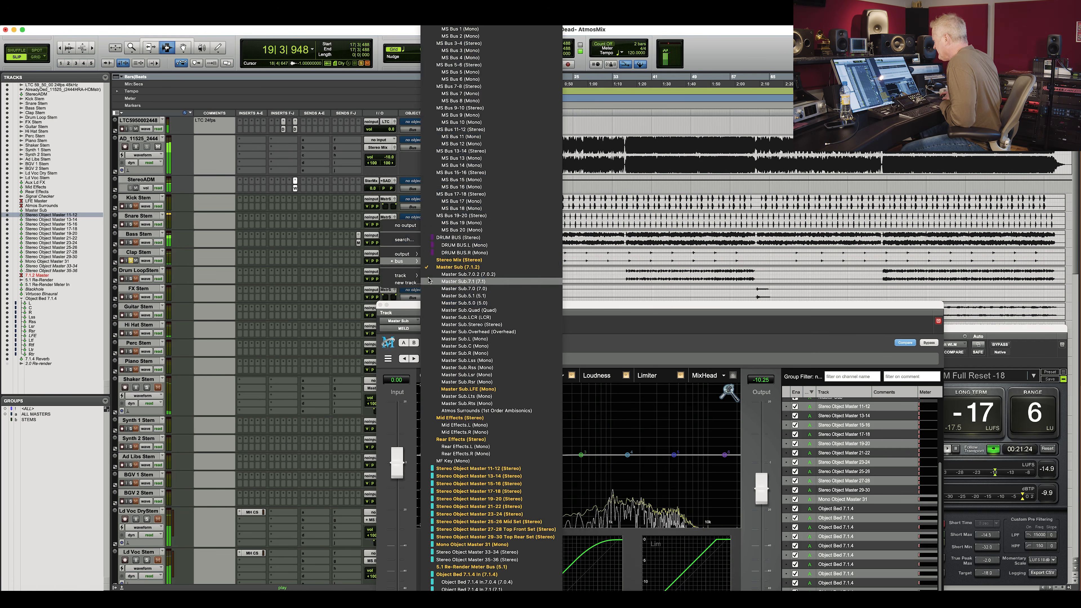
{"action": "left_click", "coordinate": [521, 469]}
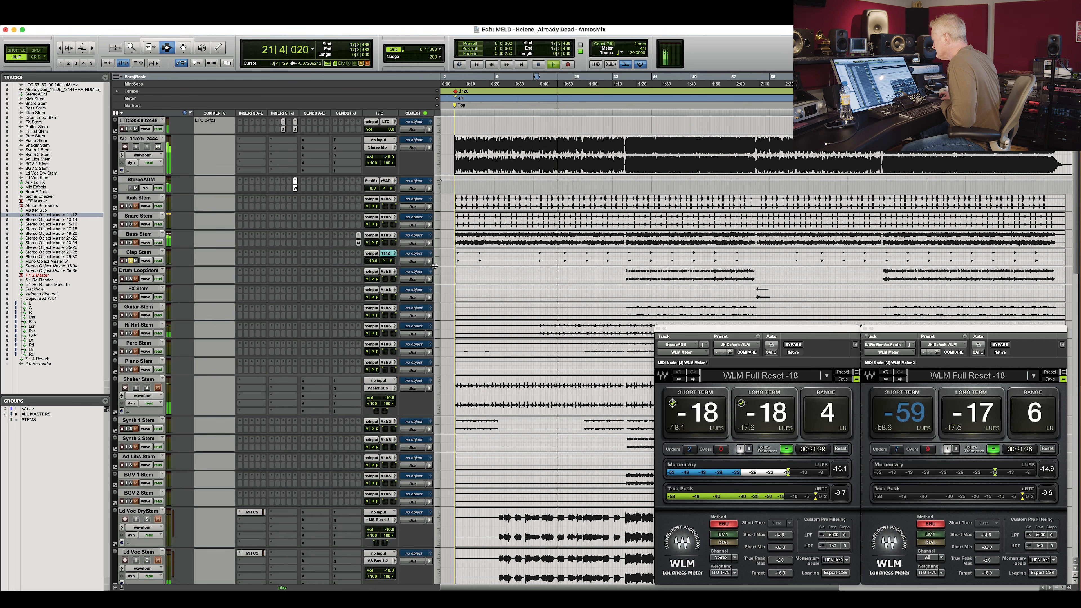
Close MELD, switch the Clap Stem to volume view, and comment the Stereo Object Master 11-12 track as Claps.
{"action": "left_click", "coordinate": [380, 305]}
{"action": "left_click", "coordinate": [145, 261]}
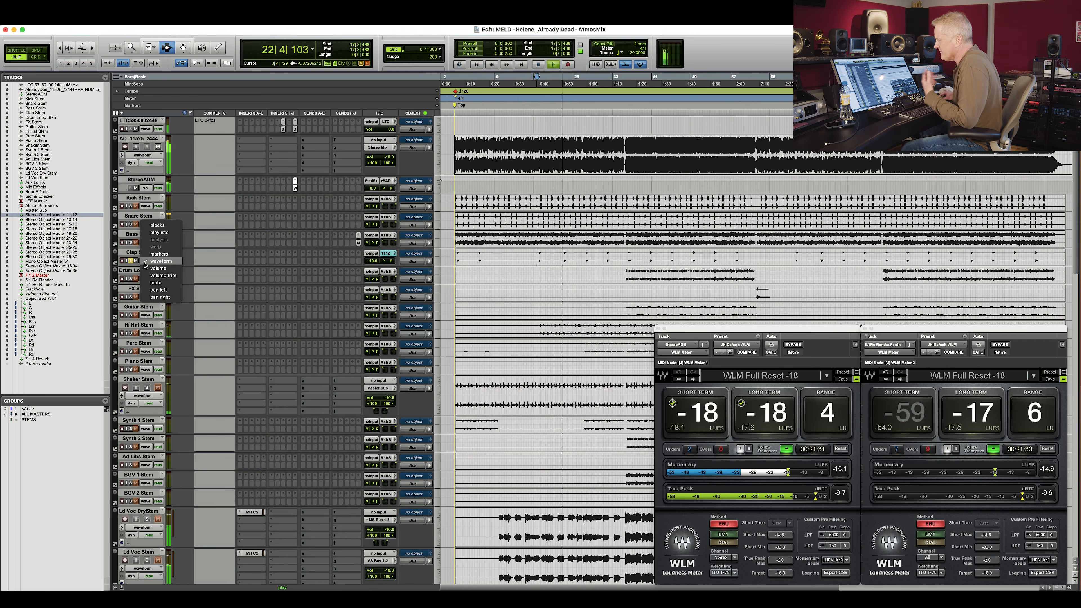
{"action": "left_click", "coordinate": [150, 276]}
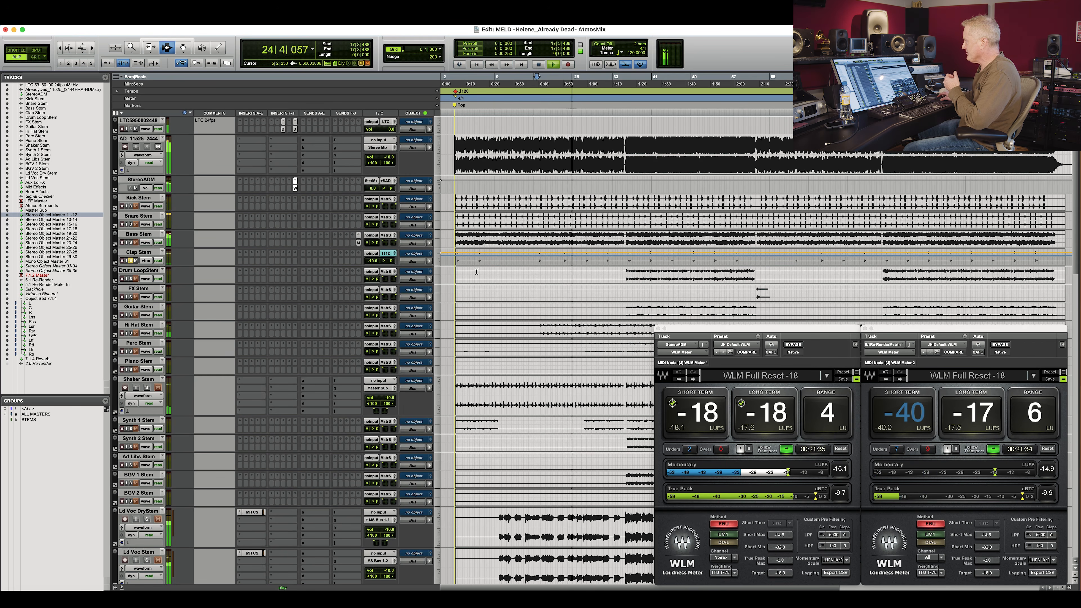
{"action": "scroll", "coordinate": [477, 271], "scroll_direction": "down", "scroll_amount": 15}
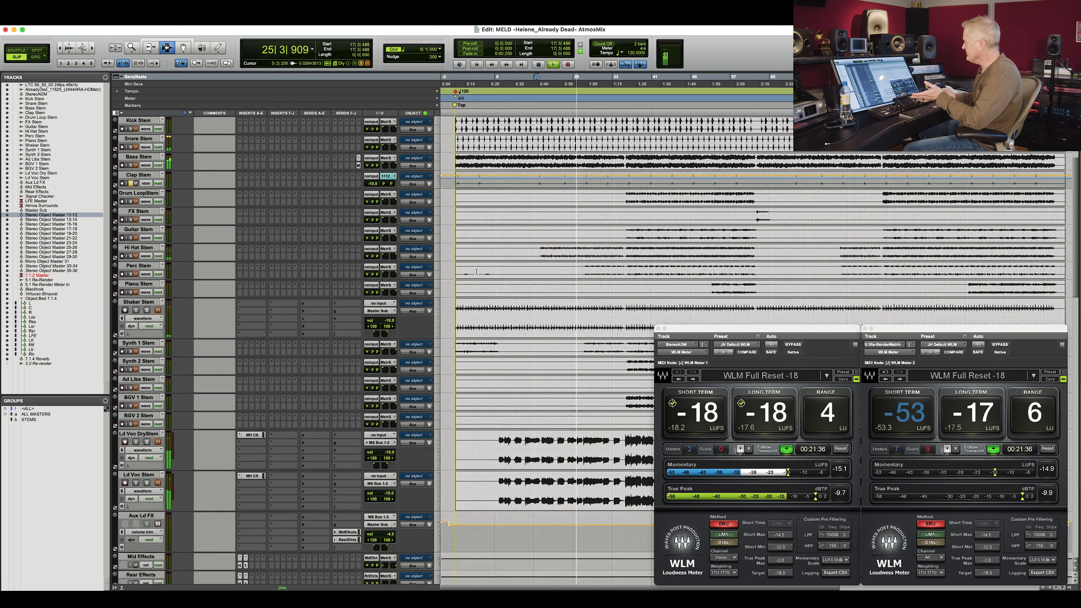
{"action": "left_click", "coordinate": [214, 248]}
{"action": "type", "text": "Claps"}
{"action": "key", "text": "Return"}
Open the Stereo Object Master 11-12 track's output panner window and move it over the Edit window.
{"action": "left_click", "coordinate": [387, 245]}
{"action": "mouse_move", "coordinate": [390, 247]}
{"action": "left_click", "coordinate": [334, 245]}
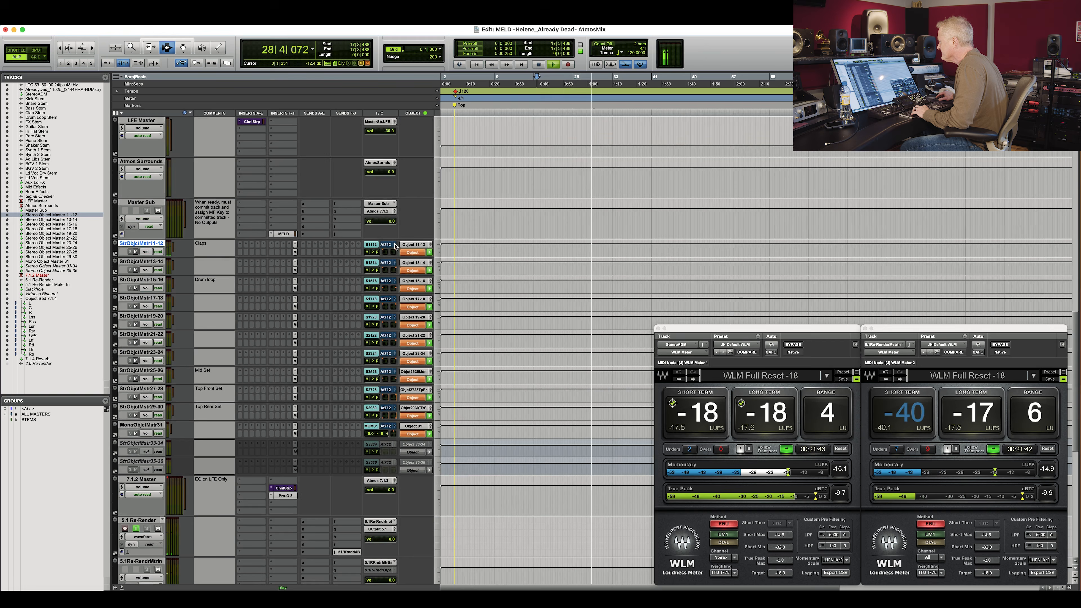
{"action": "left_click", "coordinate": [395, 245]}
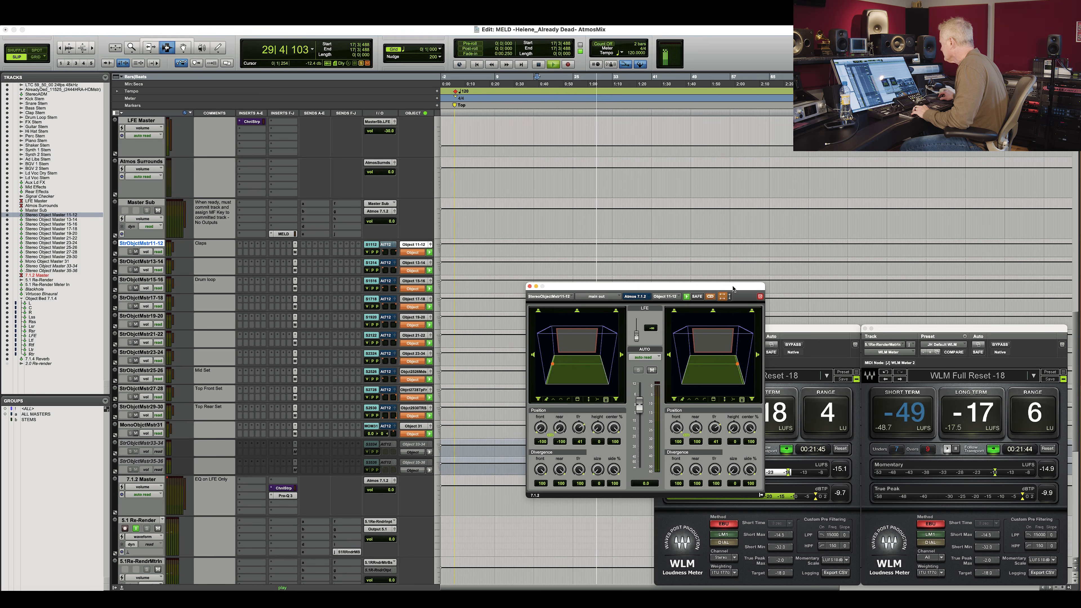
{"action": "left_click_drag", "start_coordinate": [734, 287], "coordinate": [573, 247]}
{"action": "scroll", "coordinate": [751, 243], "scroll_direction": "up", "scroll_amount": 1}
{"action": "scroll", "coordinate": [752, 243], "scroll_direction": "up", "scroll_amount": 20}
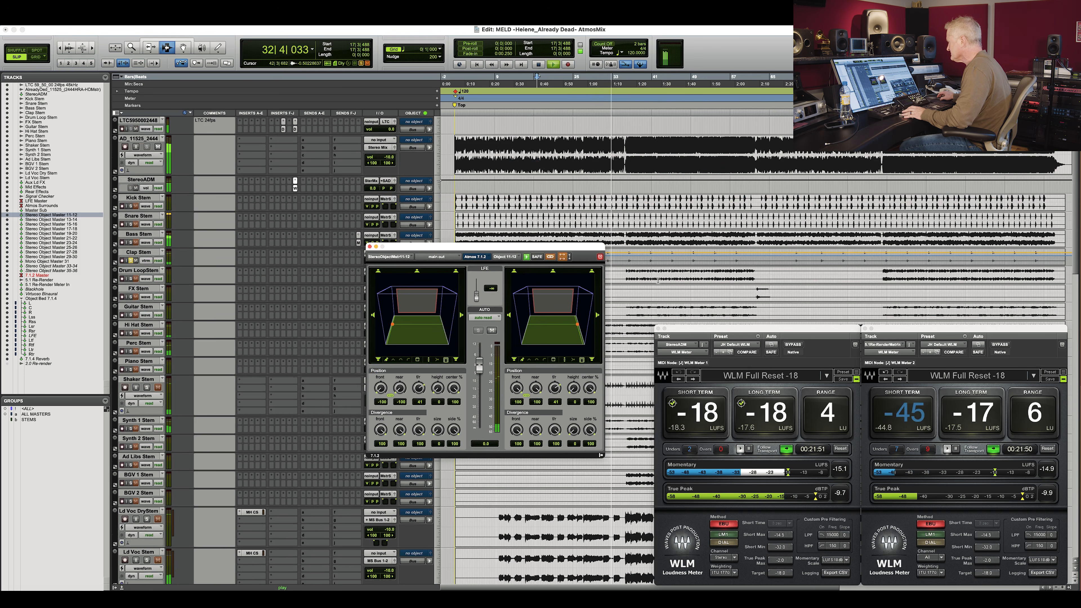
Solo the Clap Stem and play it back through the object panner.
{"action": "key", "text": "space"}
{"action": "left_click", "coordinate": [131, 261]}
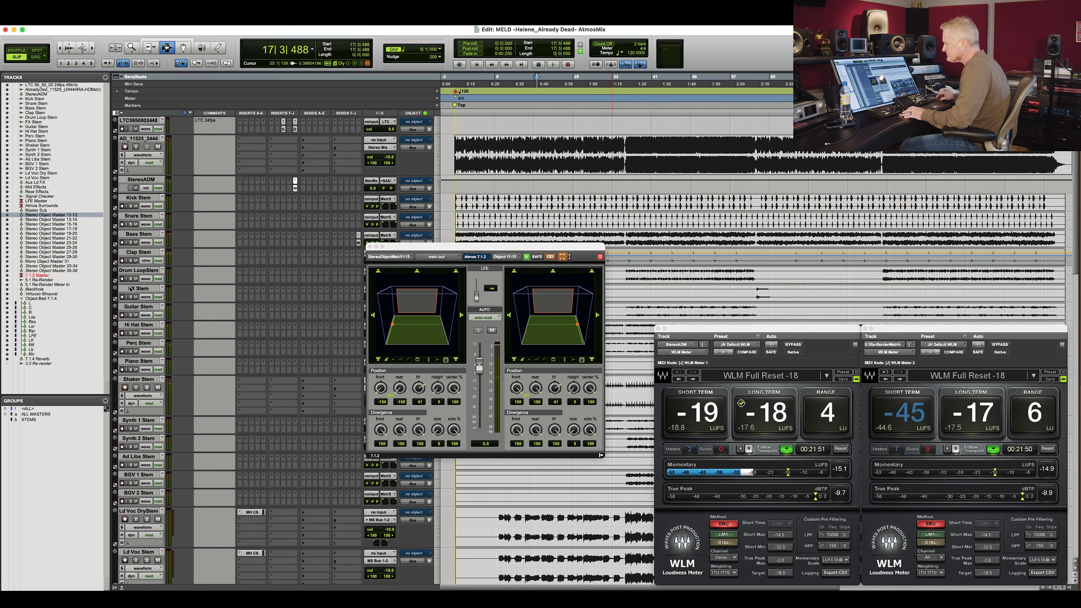
{"action": "left_click_drag", "start_coordinate": [597, 307], "coordinate": [599, 308]}
{"action": "key", "text": "space"}
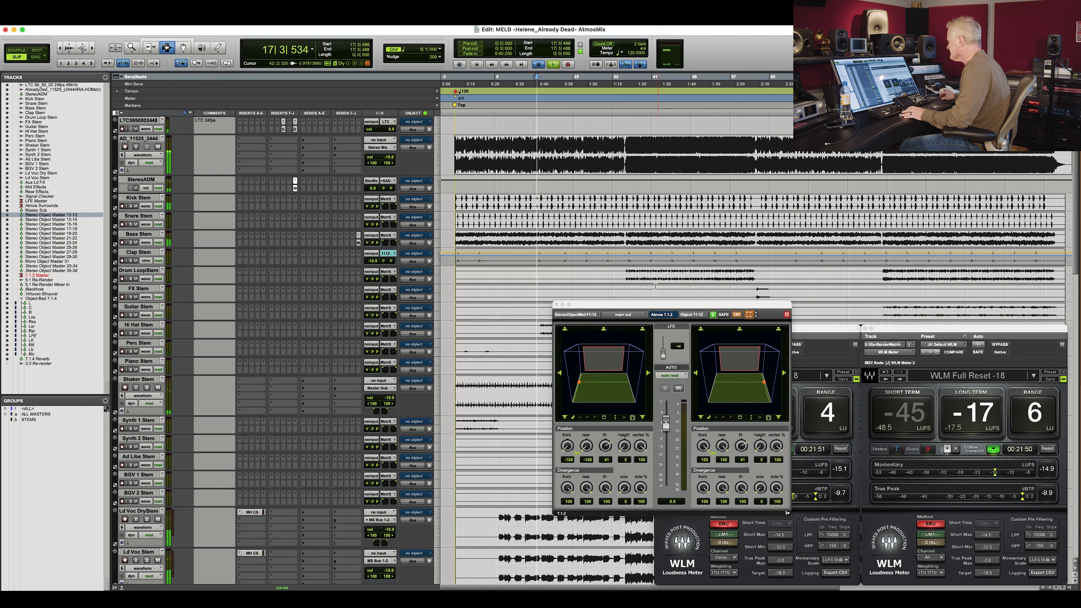
{"action": "left_click", "coordinate": [646, 276]}
Solo the Drum Loop Stem and route its output to Stereo Object Master 11-12.
{"action": "left_click", "coordinate": [131, 280]}
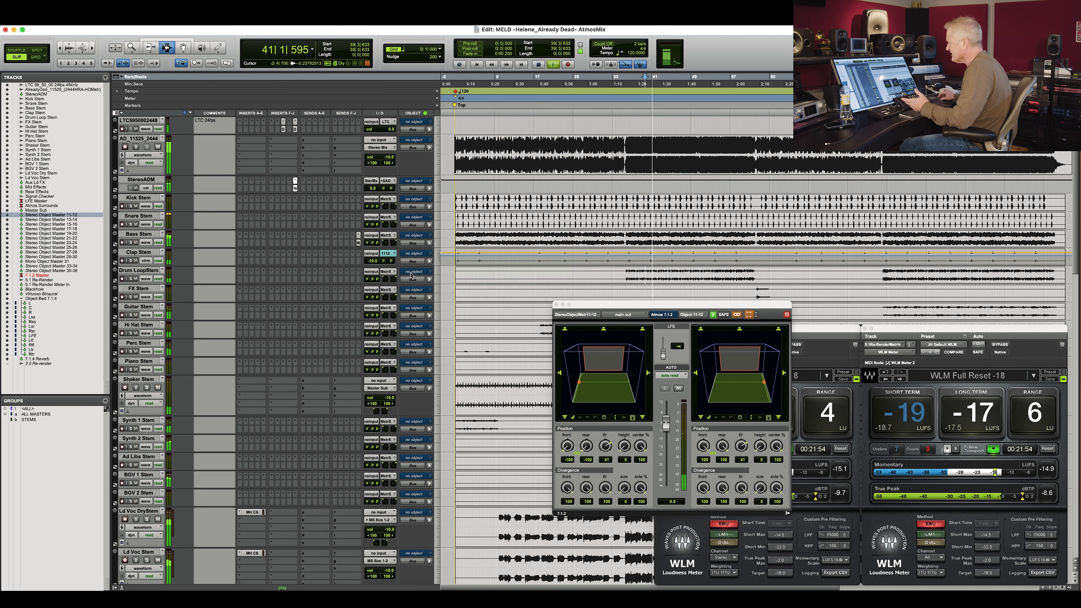
{"action": "left_click", "coordinate": [390, 272]}
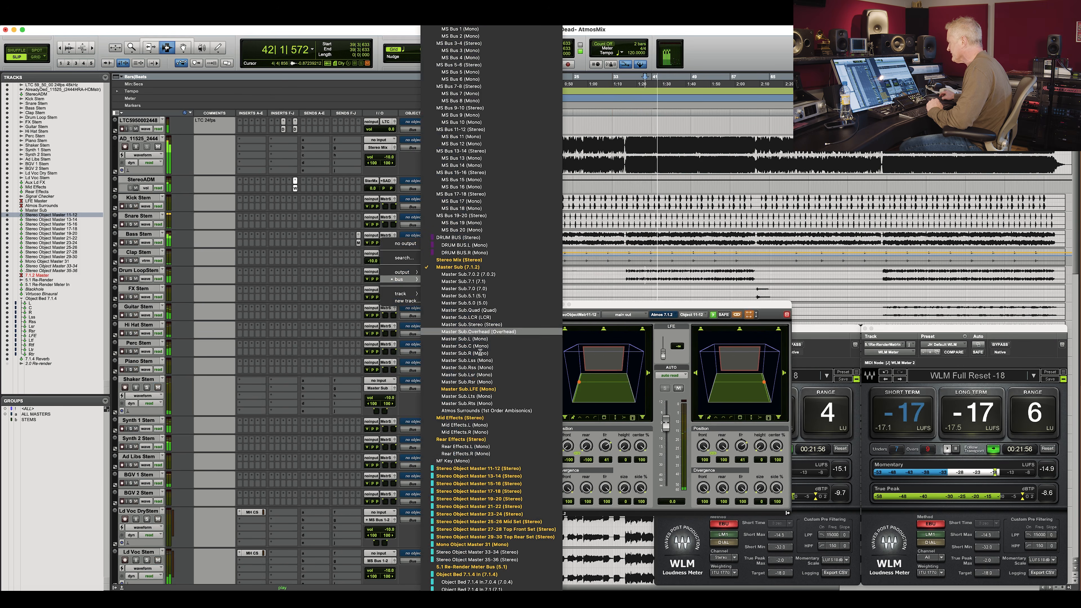
{"action": "left_click", "coordinate": [490, 470]}
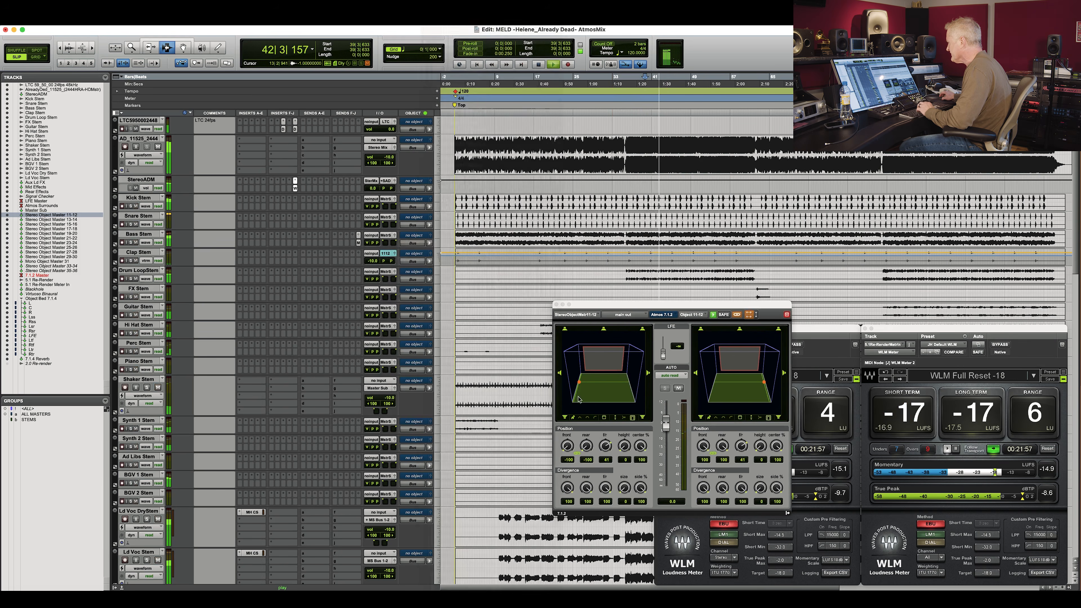
Solo the Drum Loop Stem, reposition the object panner window, and play back from the drum loop section.
{"action": "left_click", "coordinate": [146, 279]}
{"action": "left_click", "coordinate": [149, 294]}
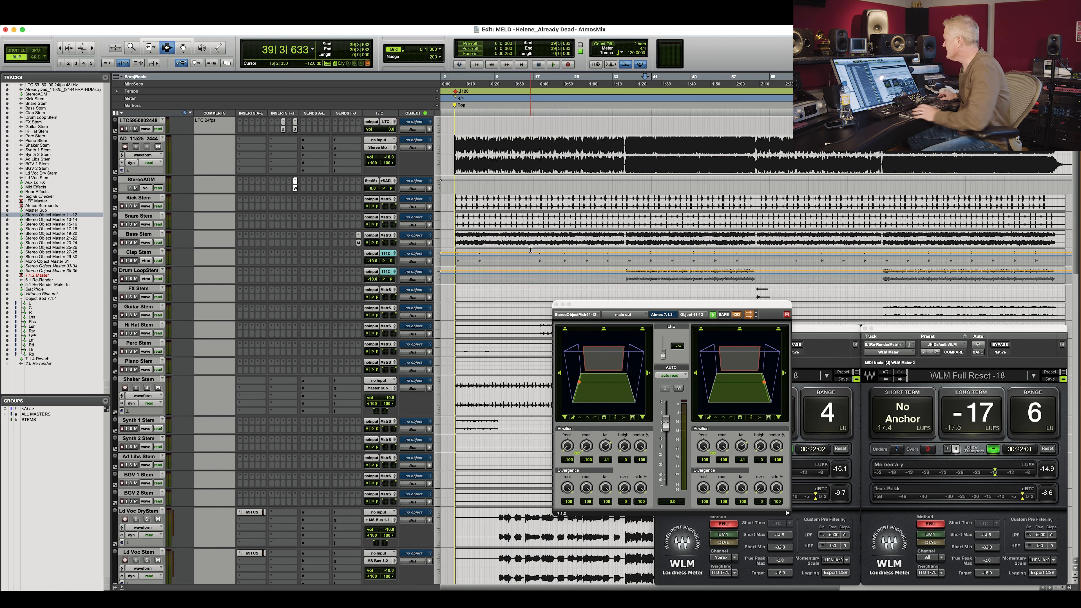
{"action": "key", "text": "F8"}
{"action": "key", "text": "F6+F7"}
{"action": "left_click_drag", "start_coordinate": [529, 253], "coordinate": [528, 255]}
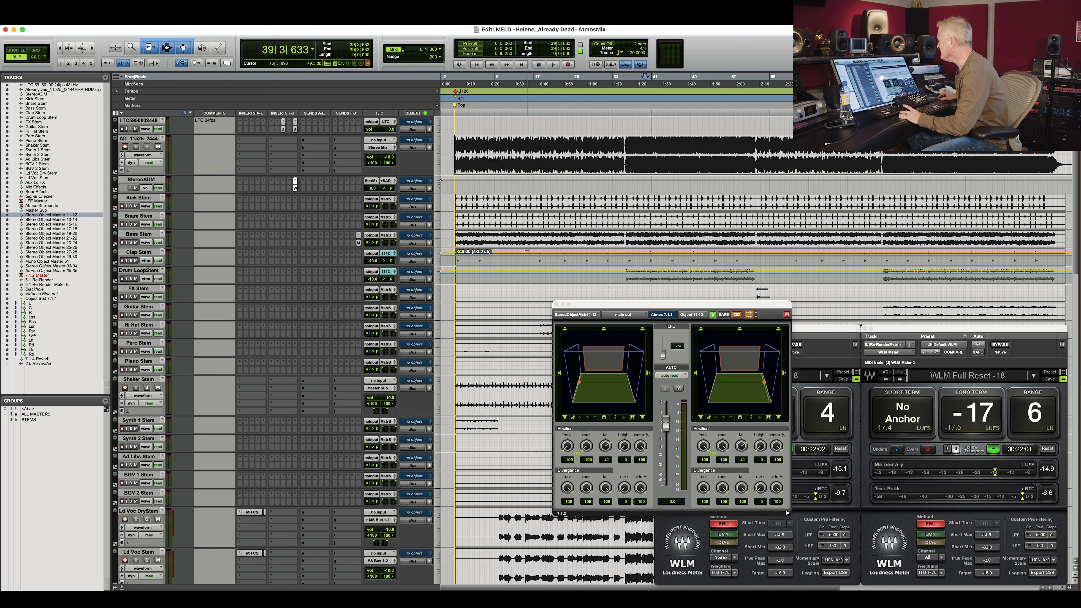
{"action": "left_click", "coordinate": [514, 266]}
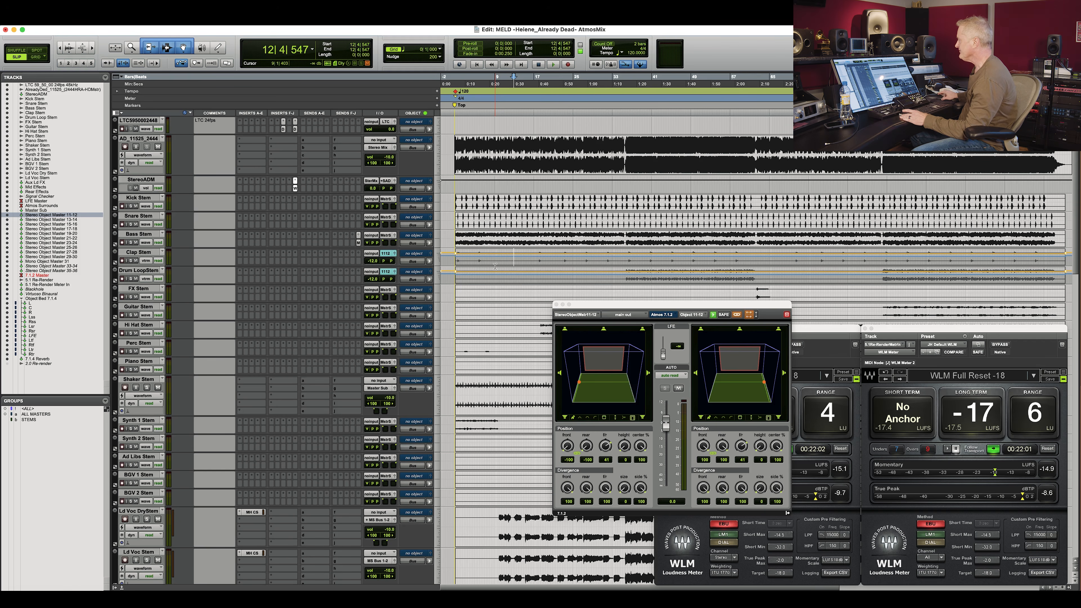
{"action": "left_click_drag", "start_coordinate": [585, 306], "coordinate": [683, 314]}
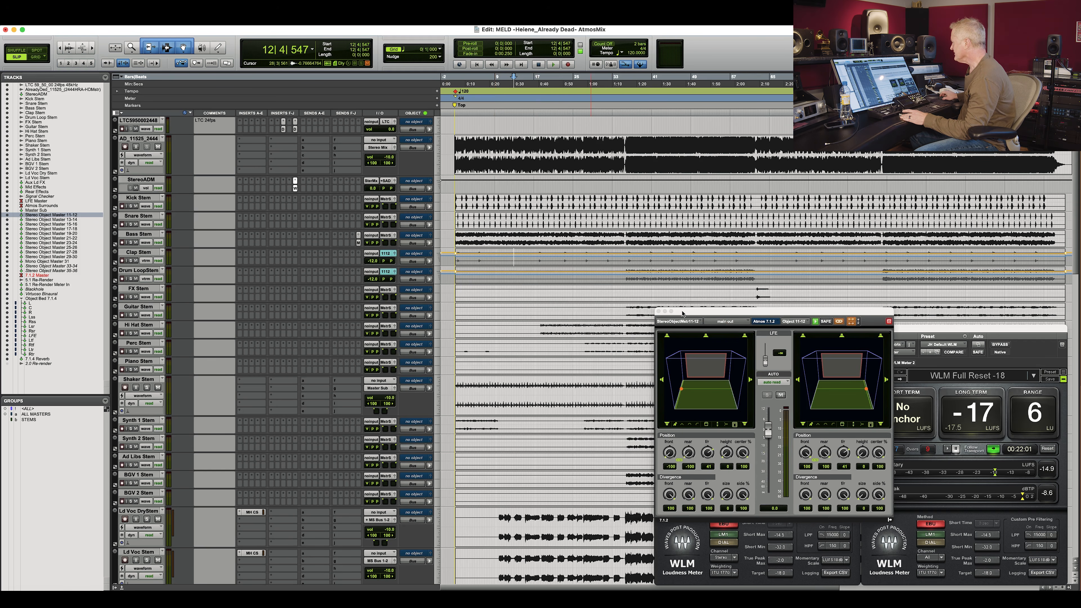
{"action": "left_click", "coordinate": [638, 277]}
{"action": "key", "text": "space"}
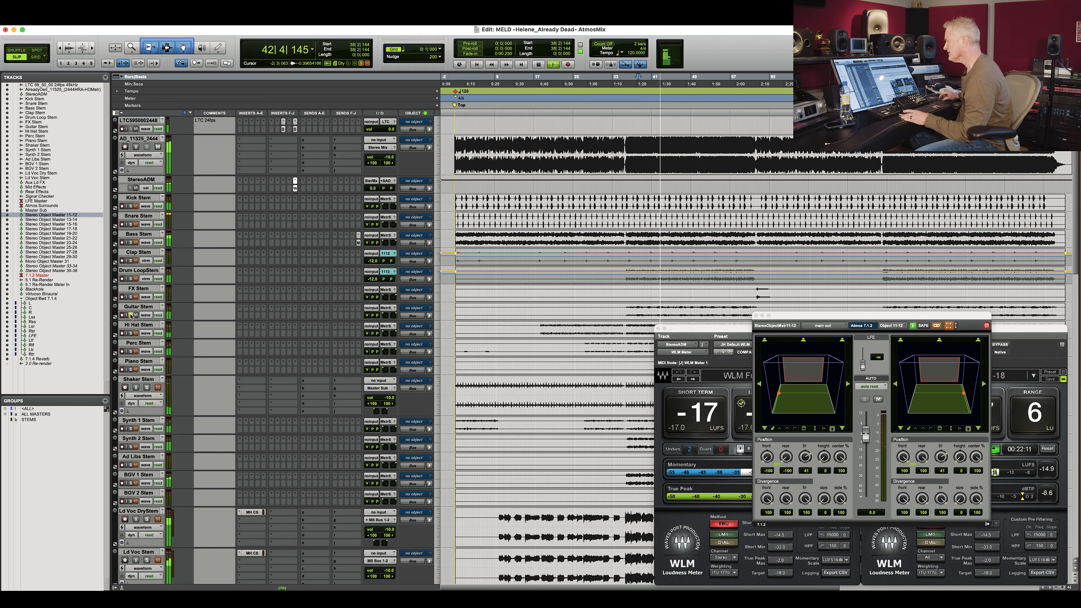
Solo the Guitar Stem and move playback to the guitar section.
{"action": "left_click", "coordinate": [386, 308]}
{"action": "mouse_move", "coordinate": [402, 315]}
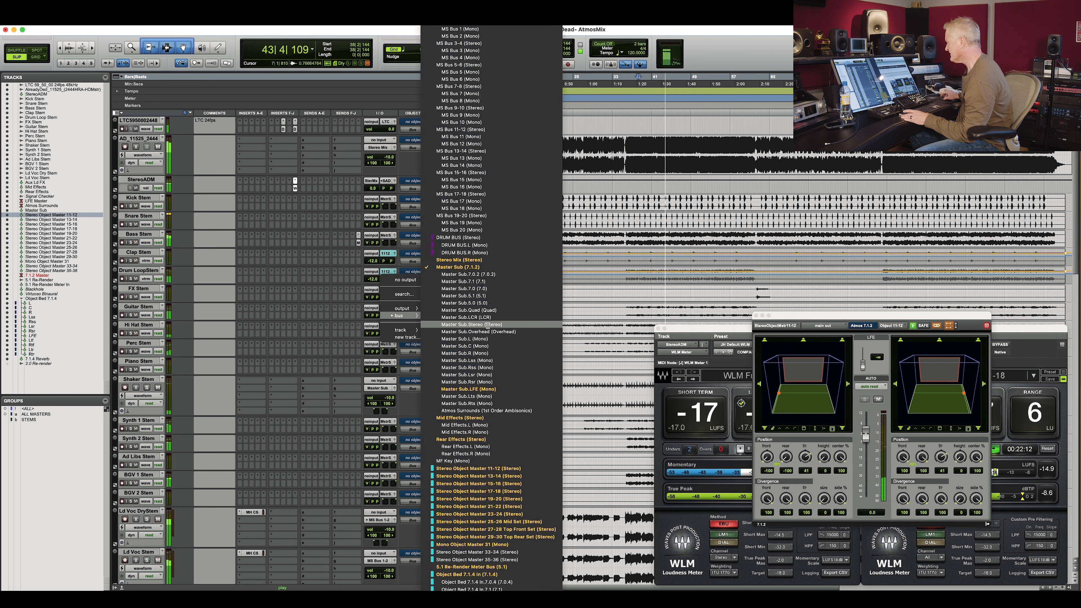
{"action": "key", "text": "Escape"}
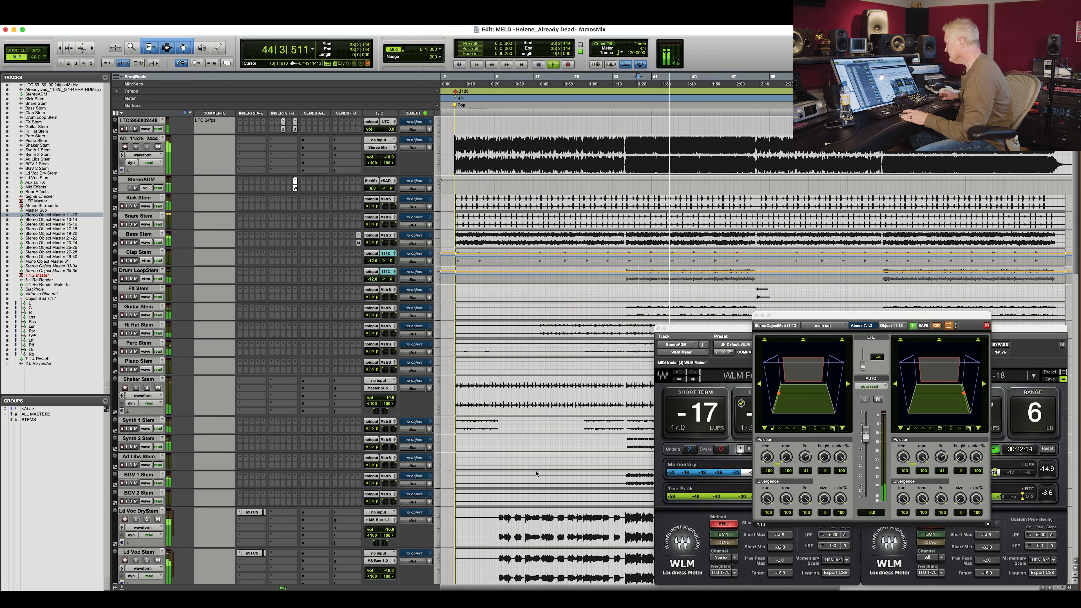
{"action": "left_click", "coordinate": [131, 315]}
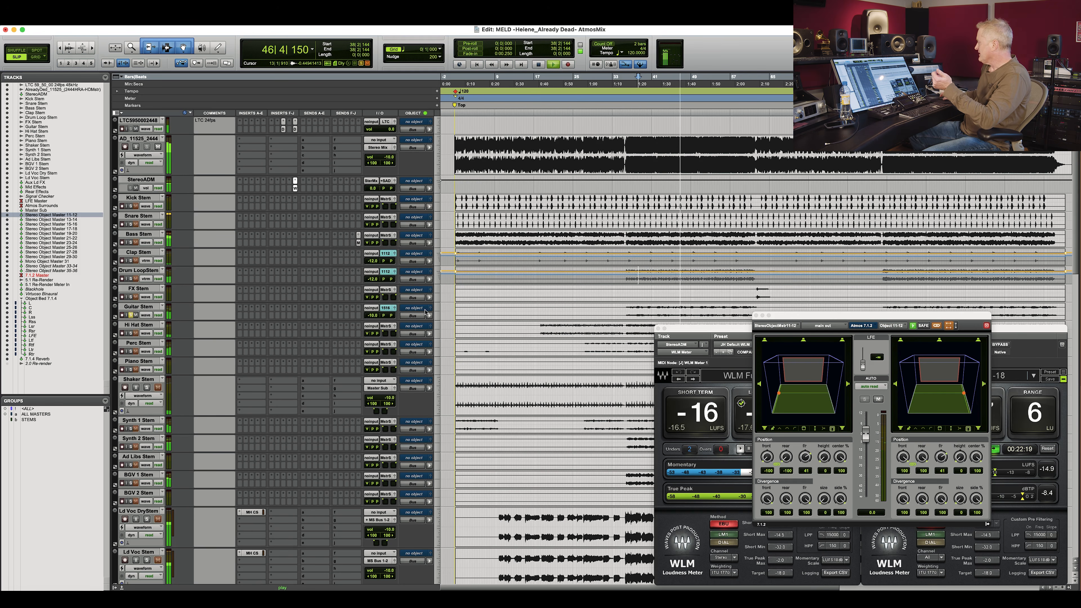
{"action": "left_click", "coordinate": [145, 314]}
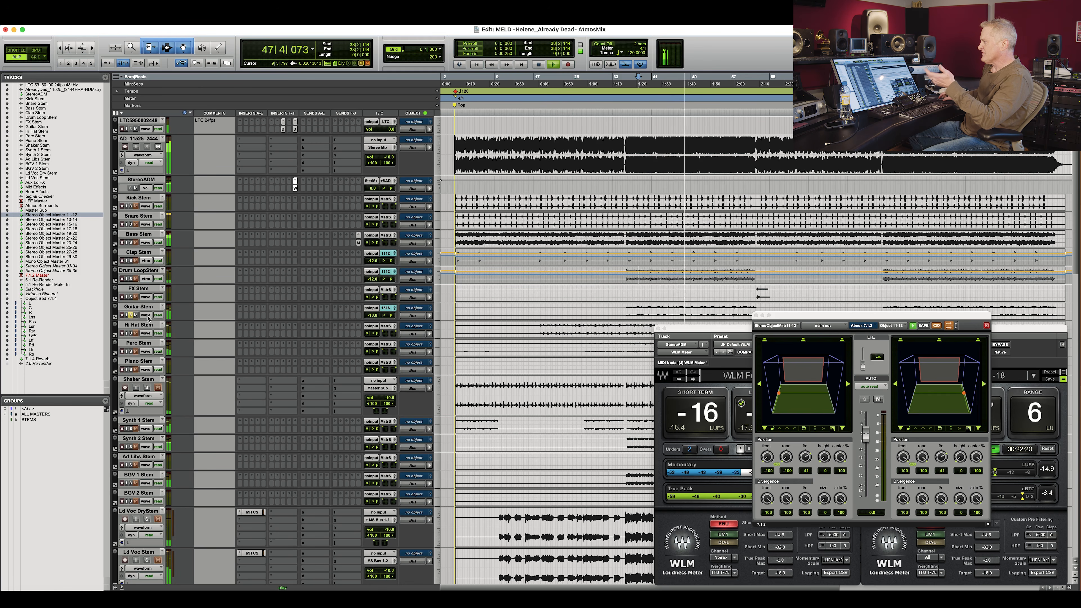
{"action": "left_click", "coordinate": [610, 297]}
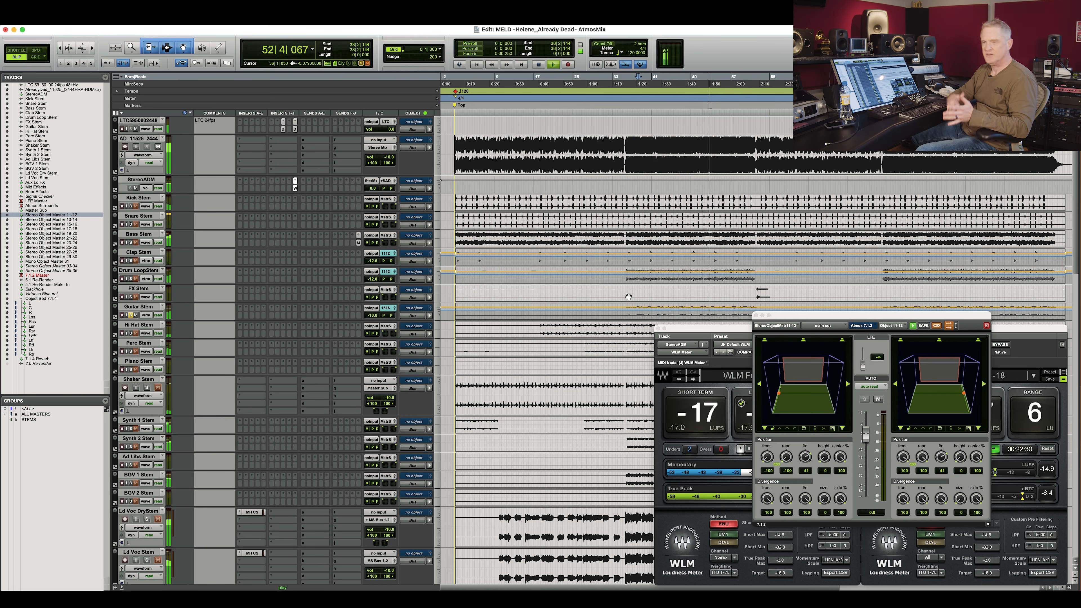
Route the Guitar Stem's output to Stereo Object Master 15-16.
{"action": "left_click", "coordinate": [390, 314]}
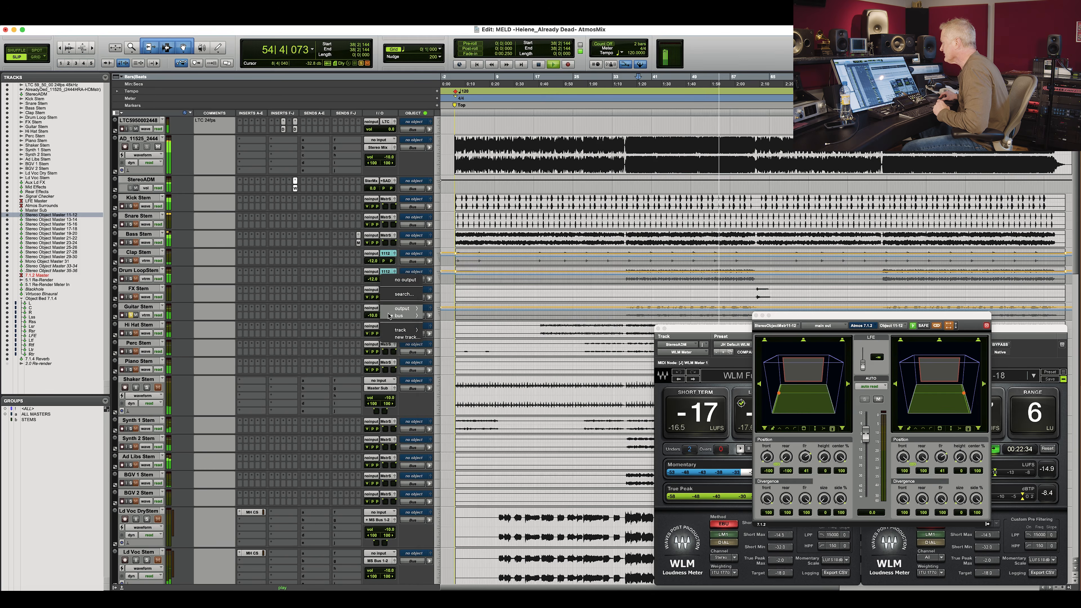
{"action": "mouse_move", "coordinate": [394, 316]}
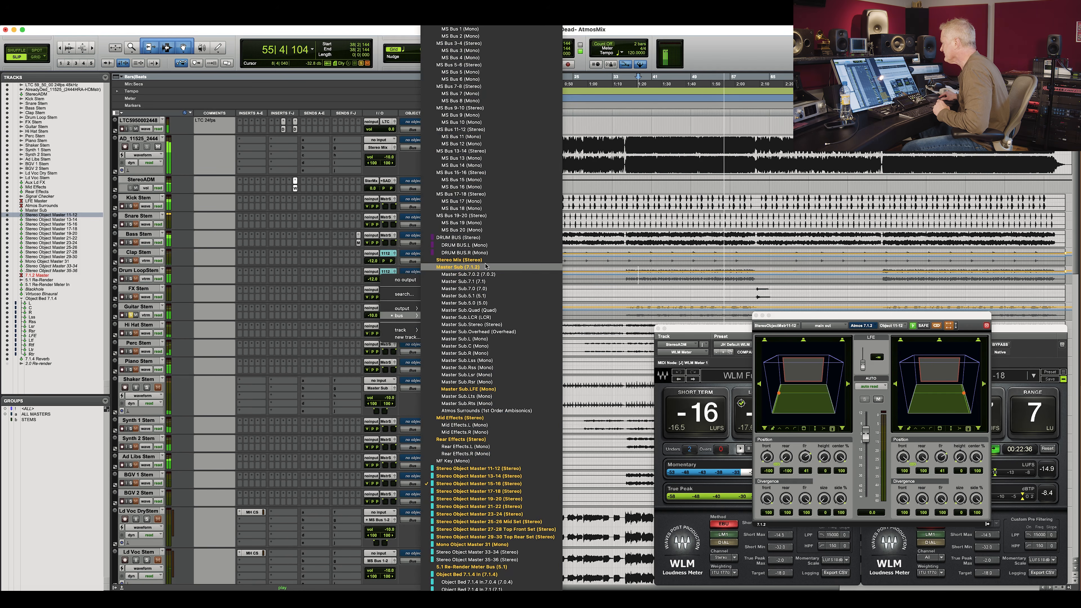
{"action": "left_click", "coordinate": [491, 302]}
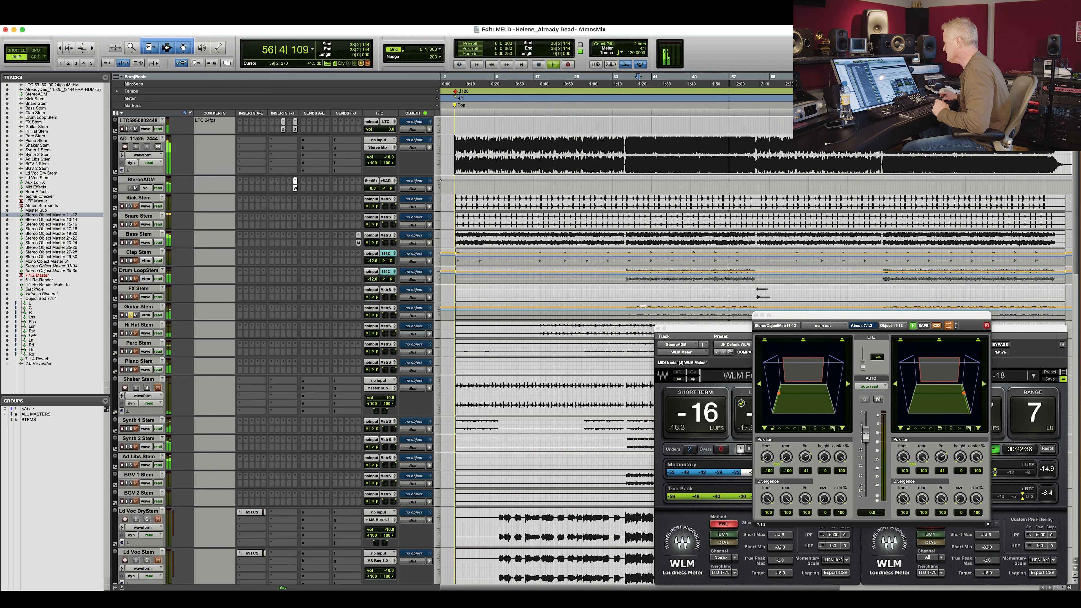
{"action": "left_click", "coordinate": [388, 311]}
{"action": "mouse_move", "coordinate": [398, 315]}
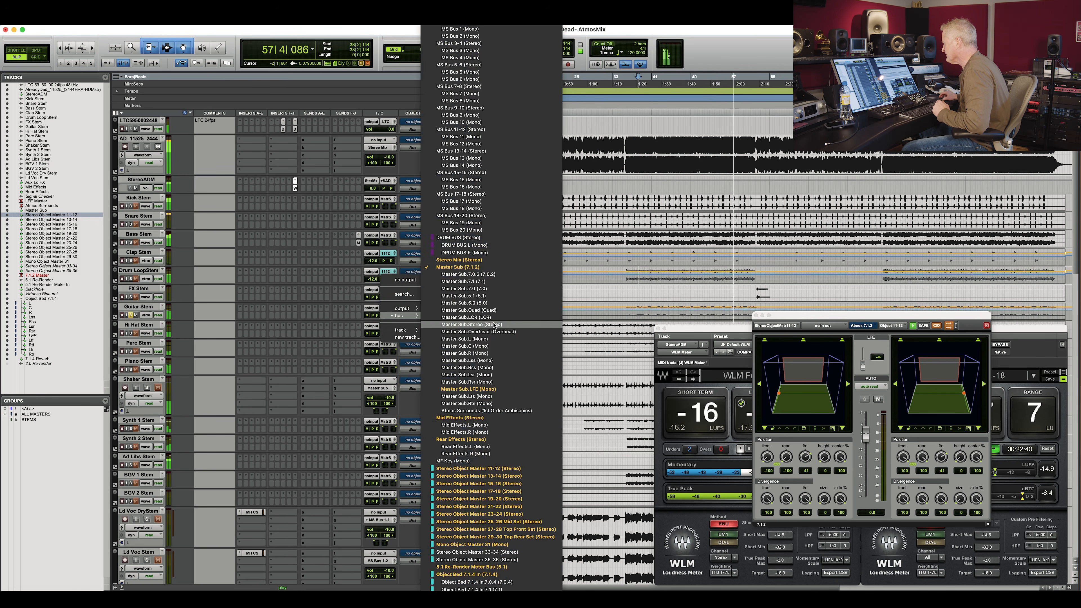
{"action": "left_click", "coordinate": [508, 484]}
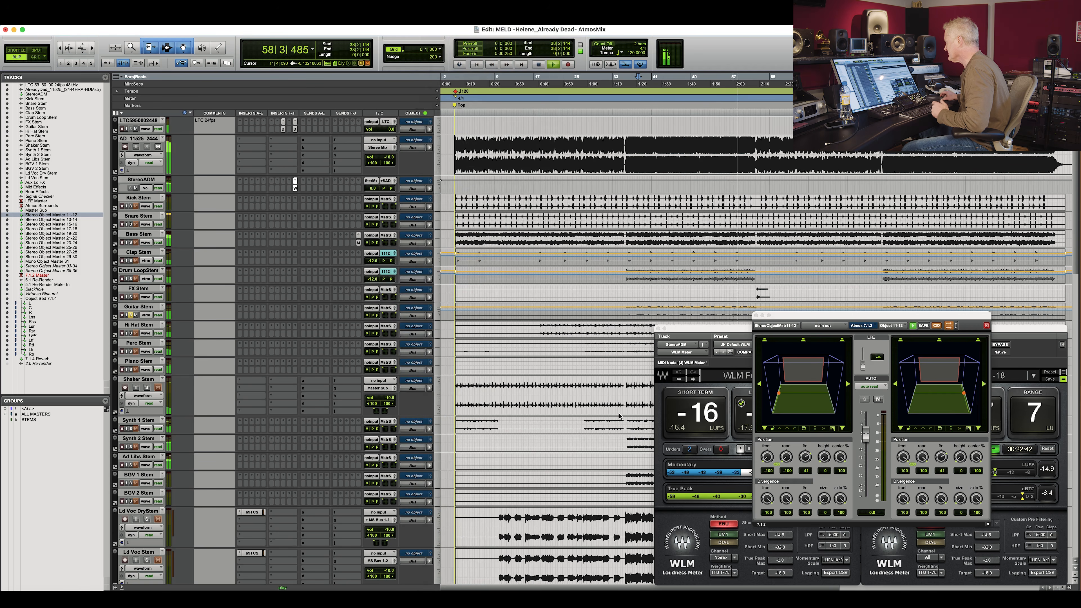
Comment the Stereo Object Master 15-16 track as Guitar.
{"action": "left_click_drag", "start_coordinate": [566, 304], "coordinate": [567, 306]}
{"action": "scroll", "coordinate": [203, 381], "scroll_direction": "down", "scroll_amount": 15}
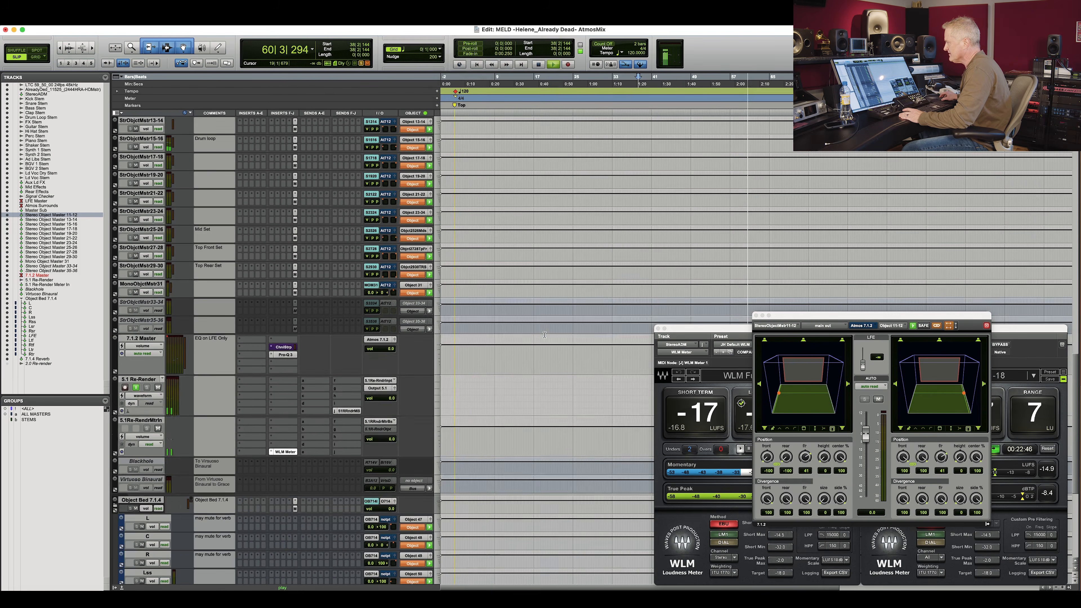
{"action": "scroll", "coordinate": [204, 375], "scroll_direction": "down", "scroll_amount": 5}
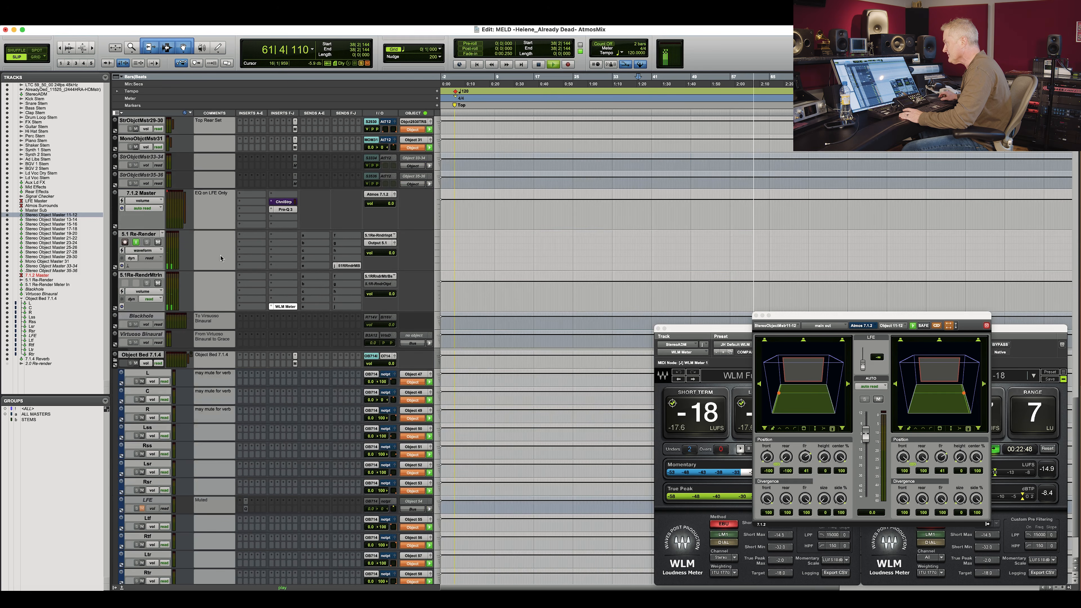
{"action": "scroll", "coordinate": [228, 375], "scroll_direction": "up", "scroll_amount": 10}
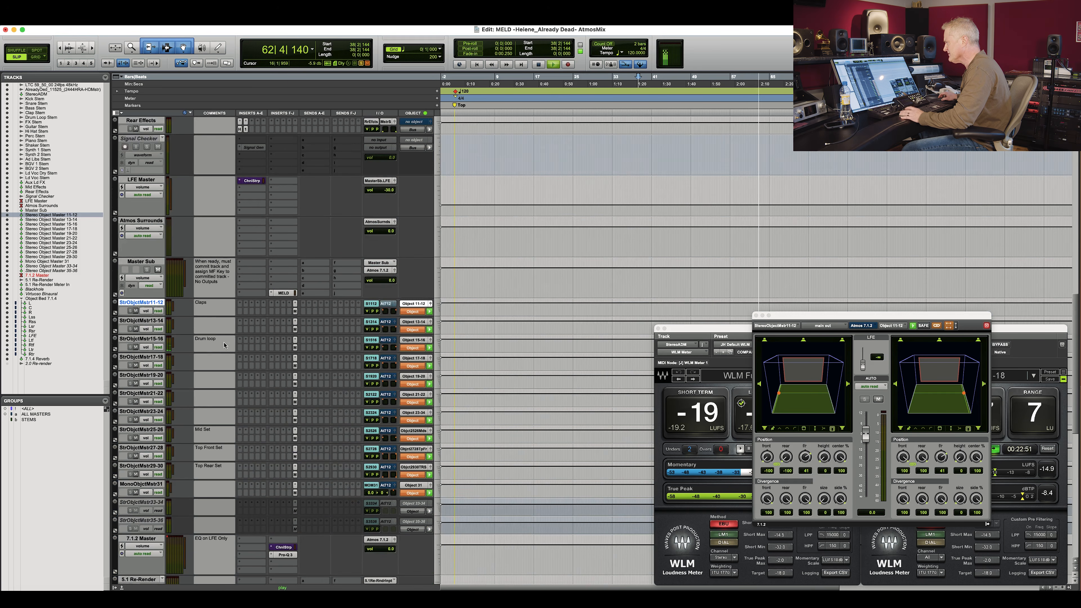
{"action": "left_click", "coordinate": [223, 343]}
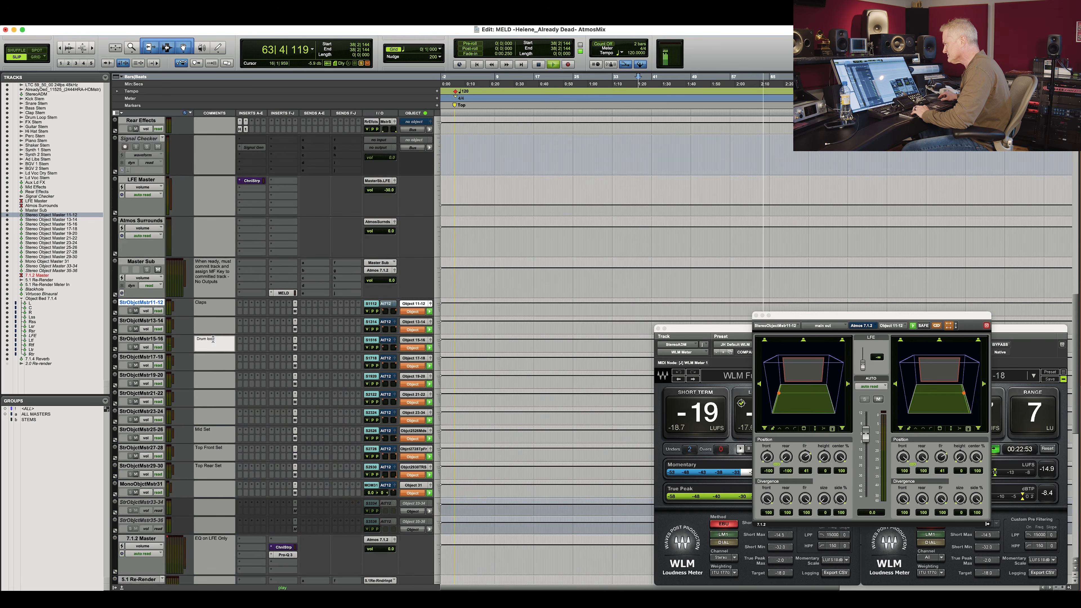
{"action": "type", "text": "Guitar"}
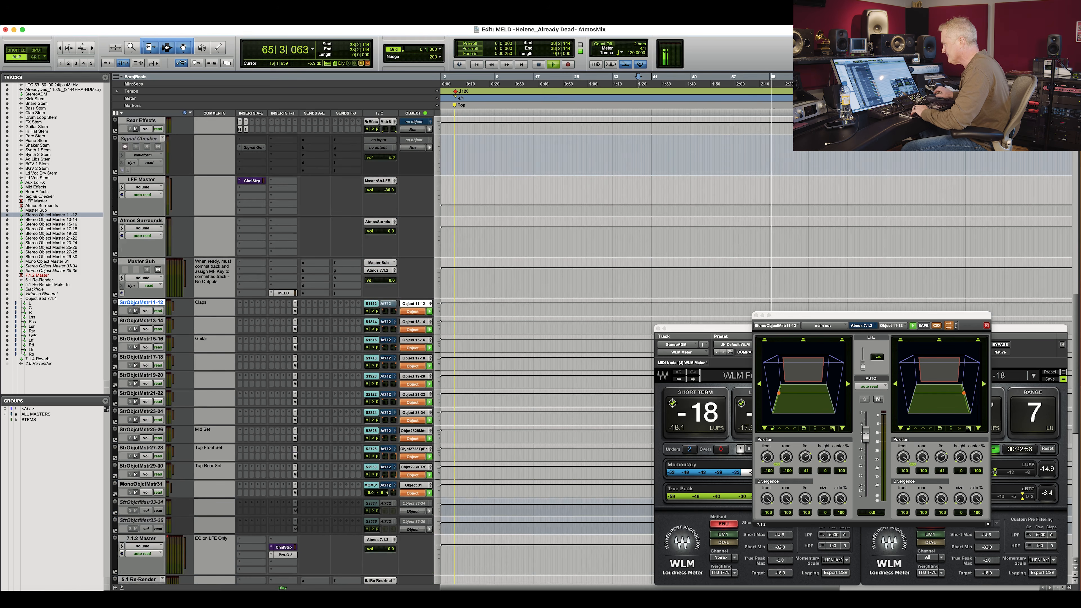
{"action": "left_click", "coordinate": [220, 312]}
Open the Stereo Object Master 15-16 track's object panner window, reposition it, and close it.
{"action": "left_click", "coordinate": [395, 341]}
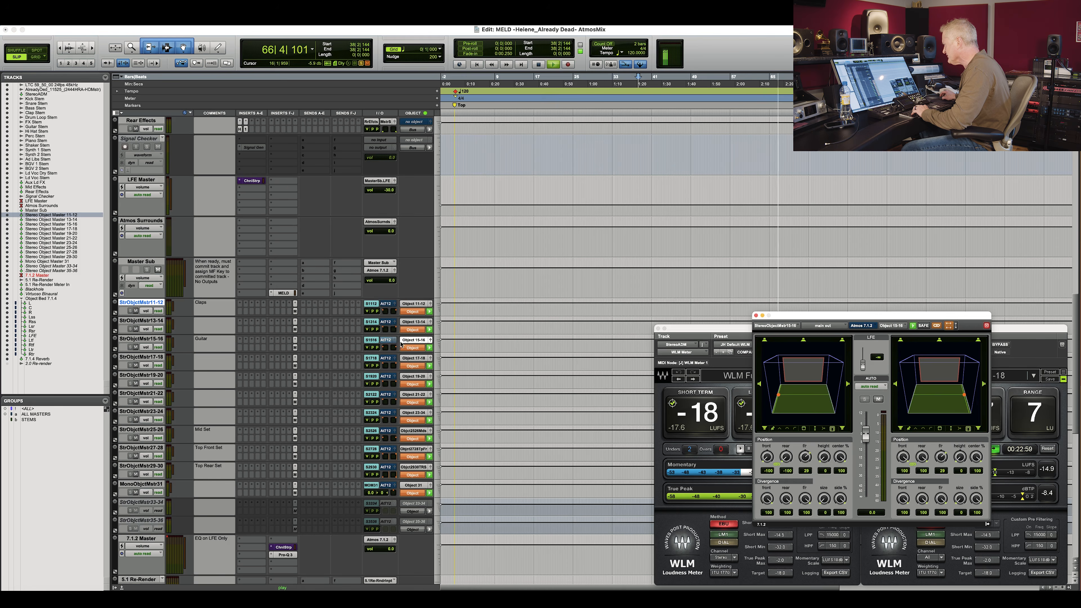
{"action": "left_click_drag", "start_coordinate": [793, 316], "coordinate": [341, 208]}
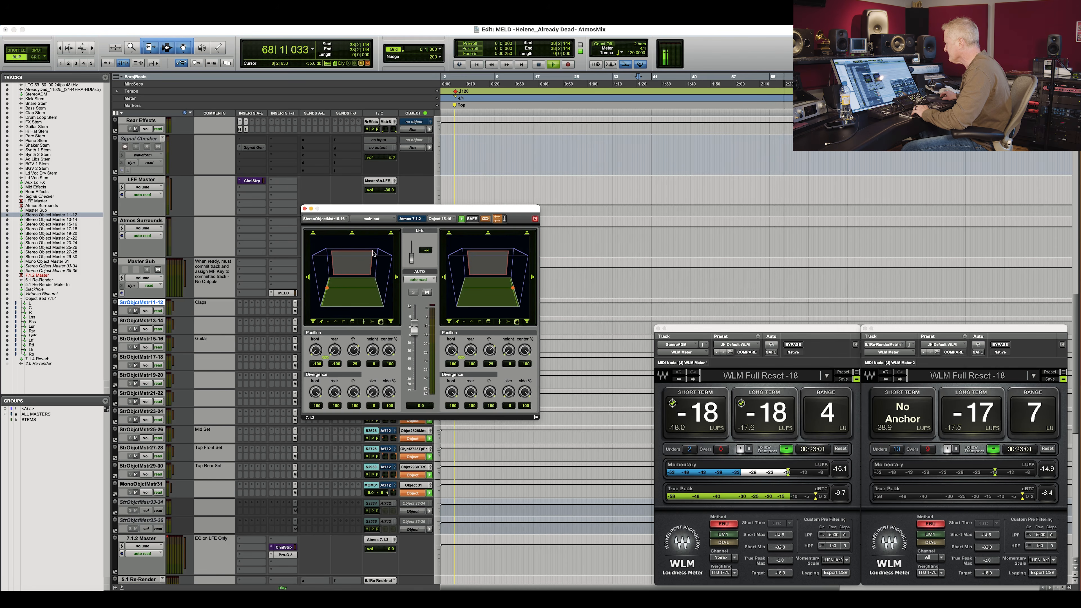
{"action": "left_click", "coordinate": [305, 209]}
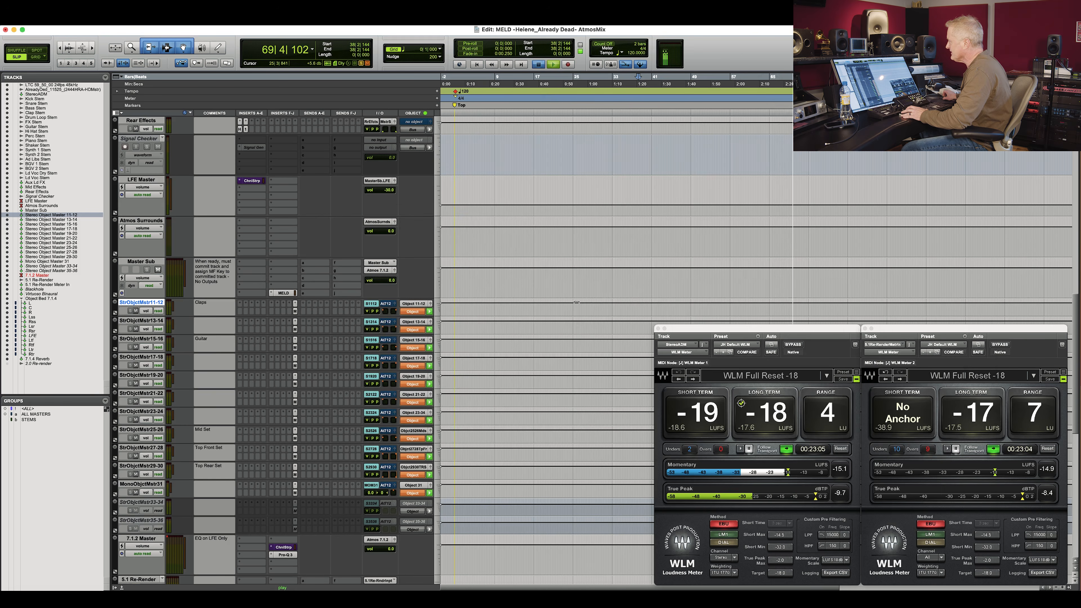
{"action": "key", "text": "space"}
{"action": "scroll", "coordinate": [579, 305], "scroll_direction": "up", "scroll_amount": 10}
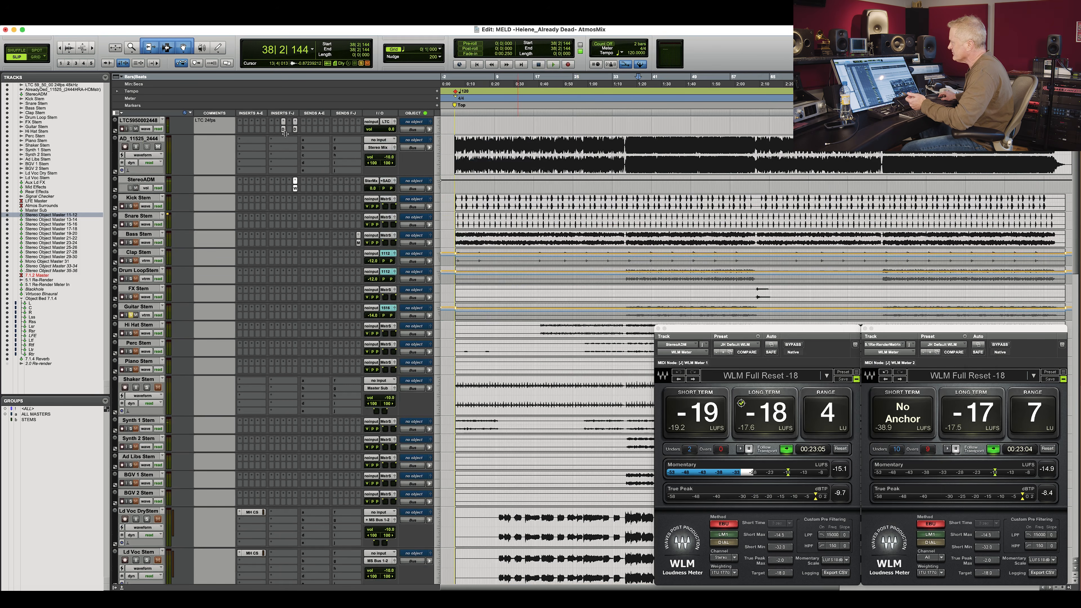
Set the binaural setting of object inputs 15 and 16 to Near in the Dolby Atmos Binaural Settings.
{"action": "left_click", "coordinate": [284, 129]}
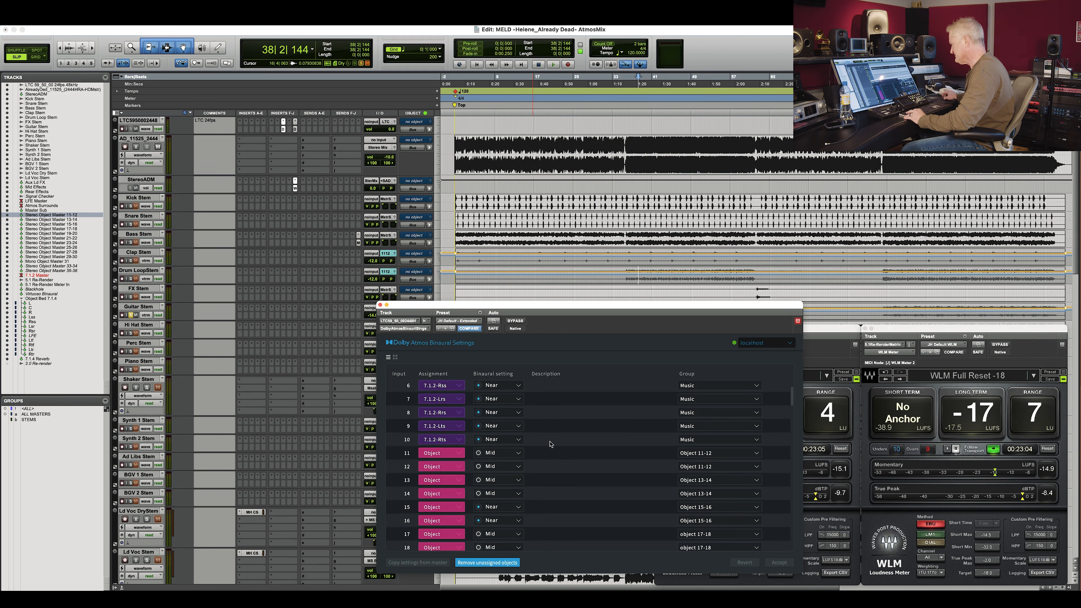
{"action": "left_click", "coordinate": [398, 506]}
{"action": "left_click", "coordinate": [399, 520], "text": "shift"}
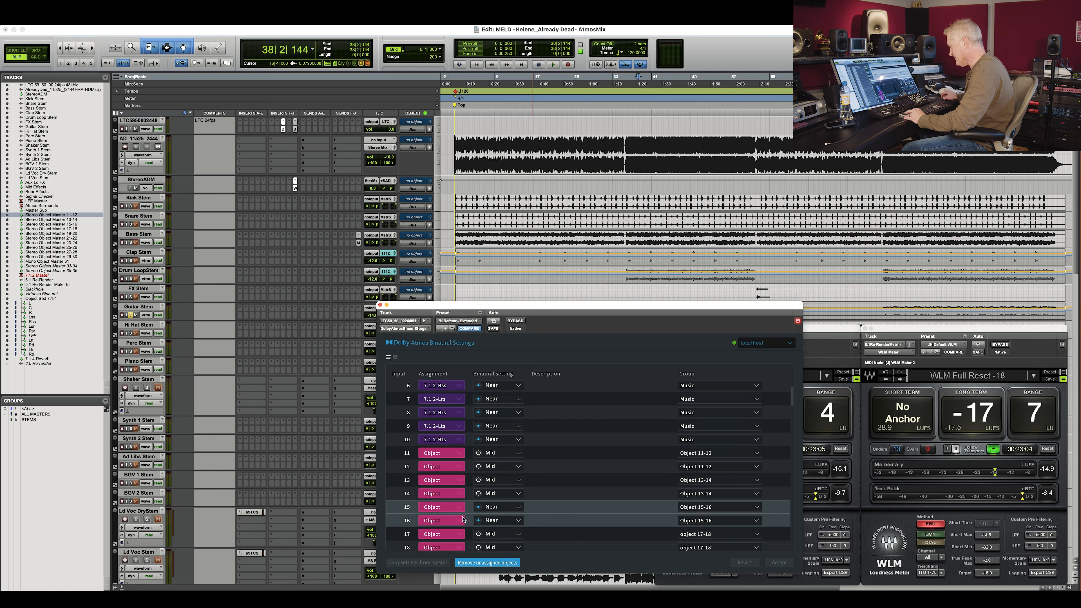
{"action": "left_click", "coordinate": [512, 509]}
{"action": "left_click", "coordinate": [500, 528]}
{"action": "left_click", "coordinate": [380, 305]}
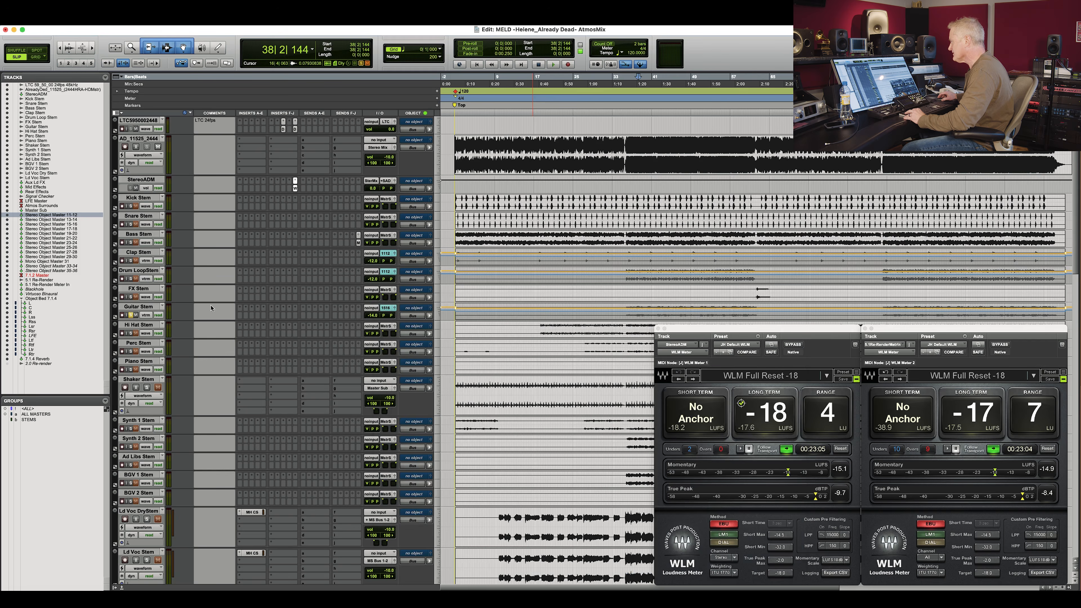
Play back the mix from bar 20 and close the first WLM loudness meter window.
{"action": "left_click", "coordinate": [550, 287]}
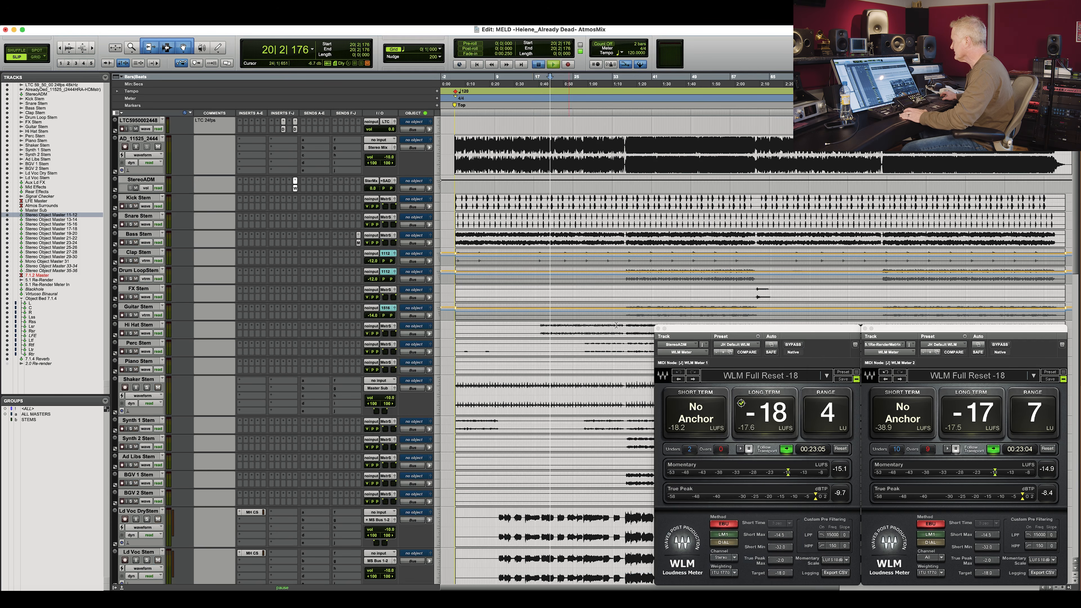
{"action": "key", "text": "space"}
{"action": "left_click", "coordinate": [637, 310]}
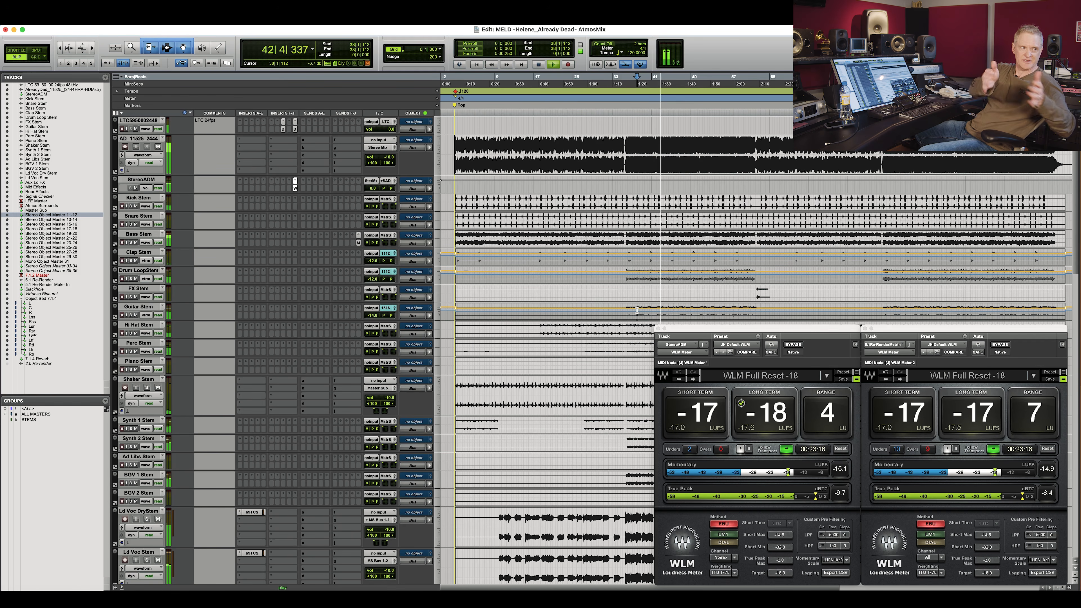
{"action": "left_click", "coordinate": [658, 328]}
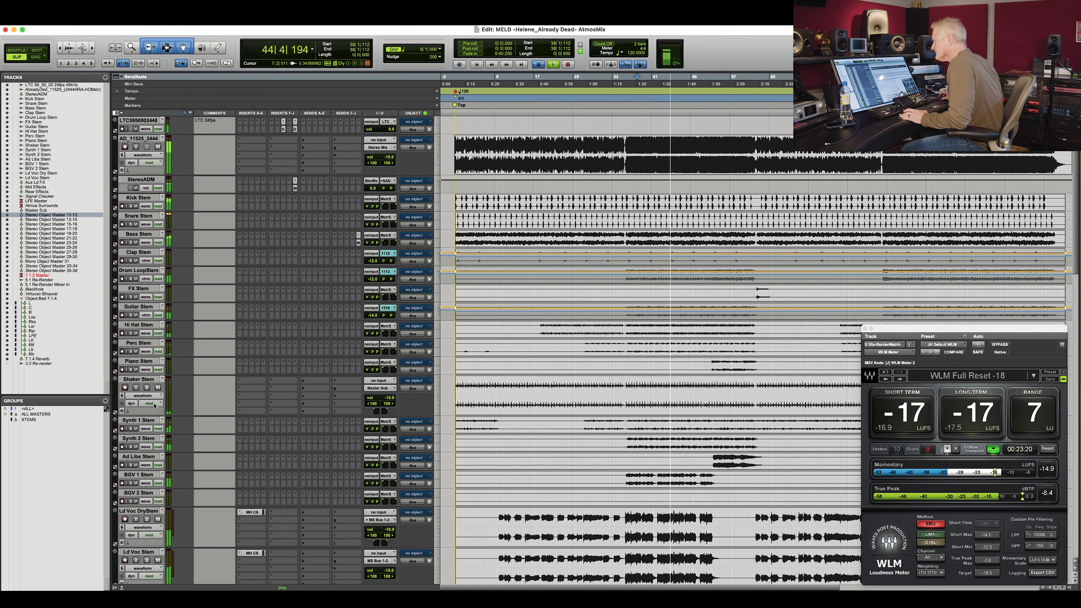
{"action": "key", "text": "space"}
Select the Ld Voc DryStem track and play back the mix.
{"action": "scroll", "coordinate": [628, 412], "scroll_direction": "down", "scroll_amount": 10}
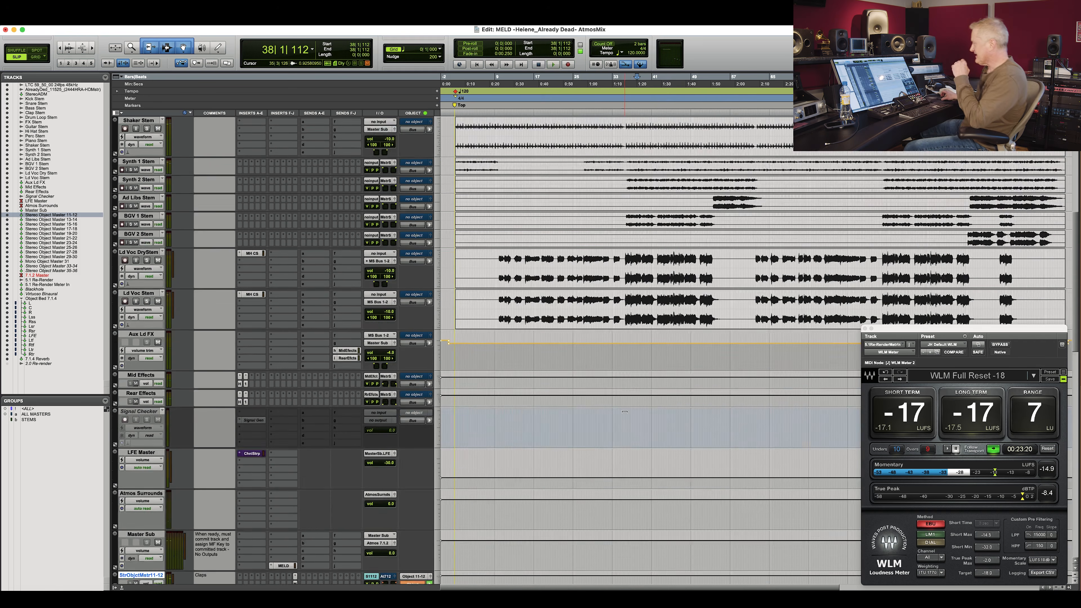
{"action": "scroll", "coordinate": [510, 310], "scroll_direction": "up", "scroll_amount": 4}
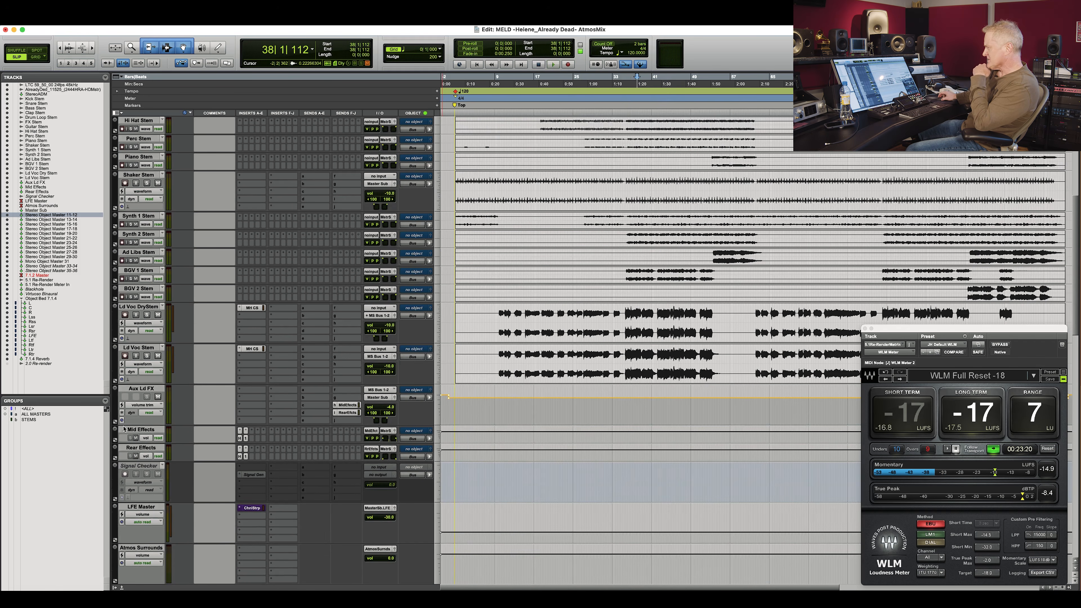
{"action": "left_click", "coordinate": [139, 308]}
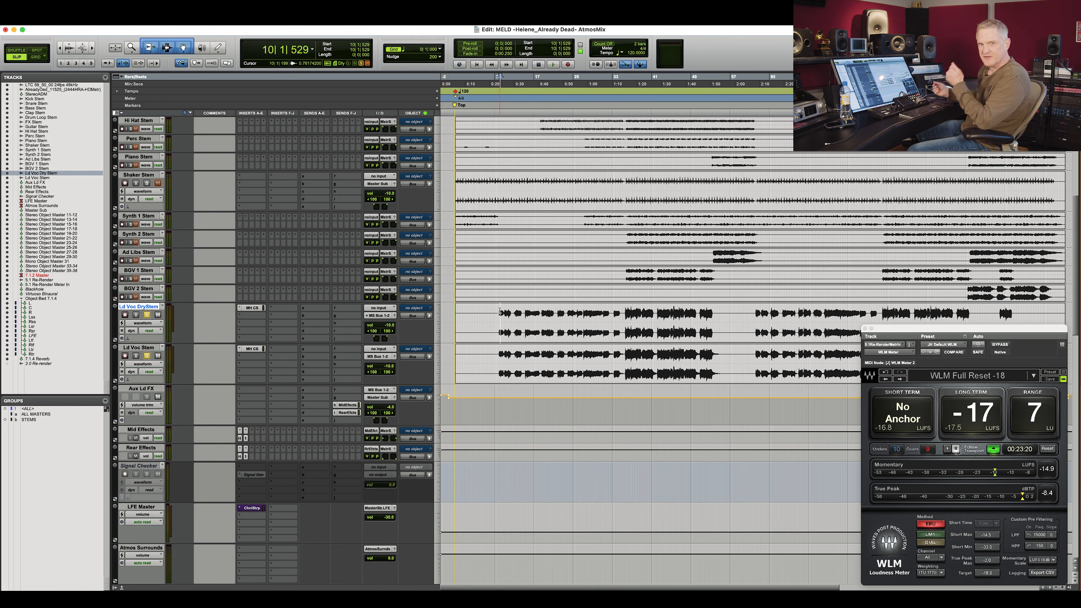
{"action": "key", "text": "space"}
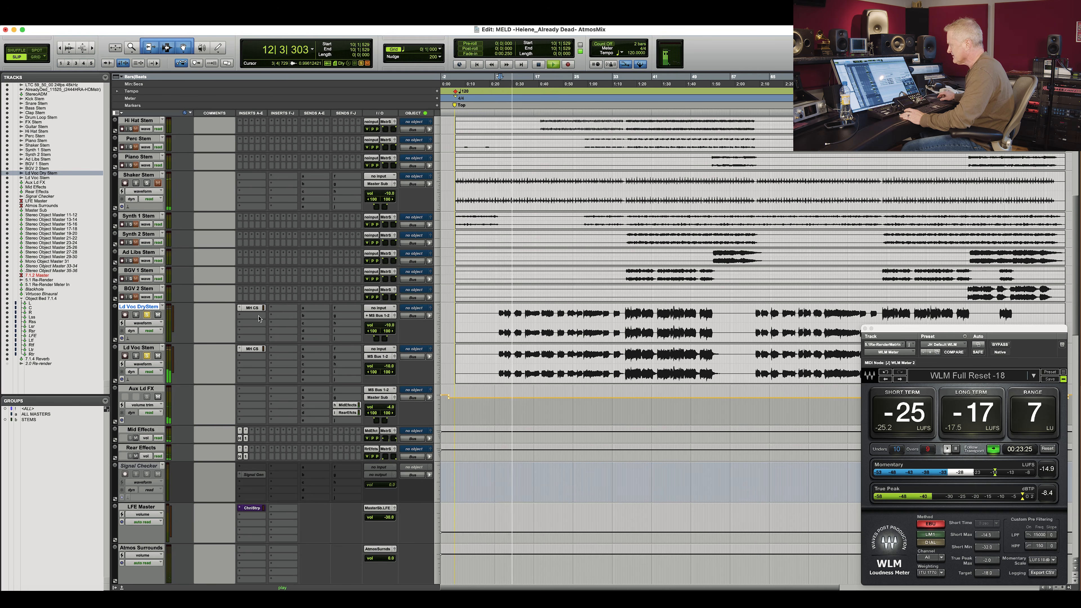
Assign the Ld Voc DryStem track's output to Master Sub (7.1.2) and play back the mix.
{"action": "left_click", "coordinate": [372, 319]}
{"action": "mouse_move", "coordinate": [373, 318]}
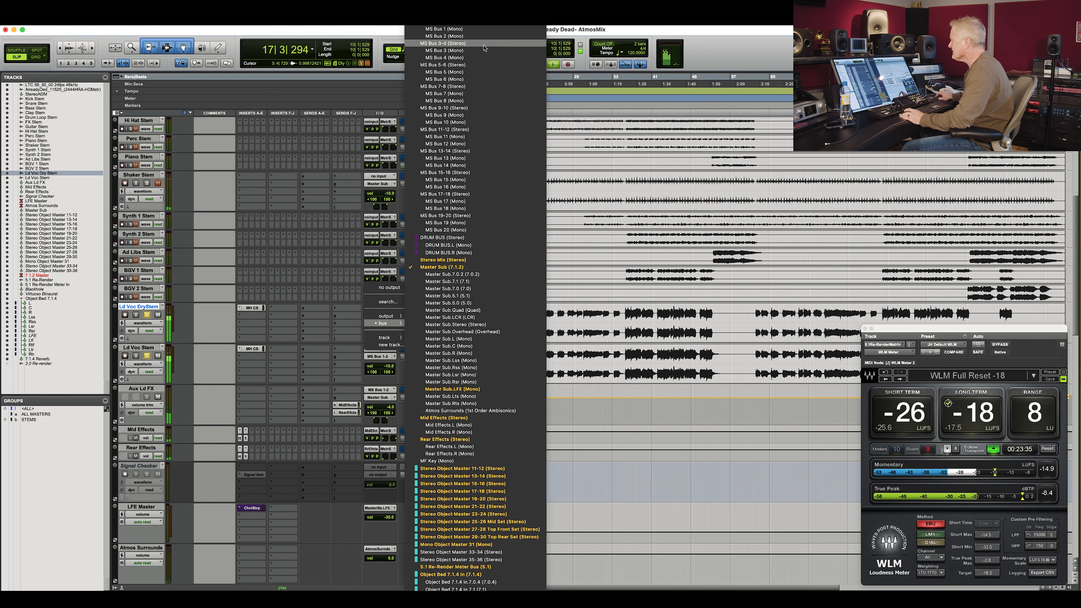
{"action": "left_click", "coordinate": [478, 268]}
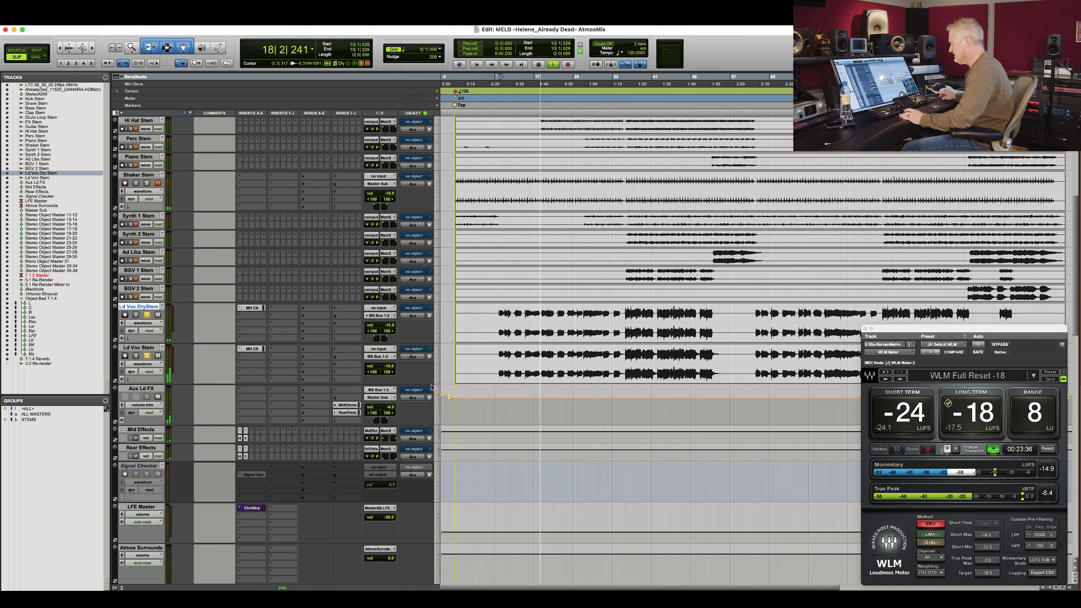
{"action": "key", "text": "space"}
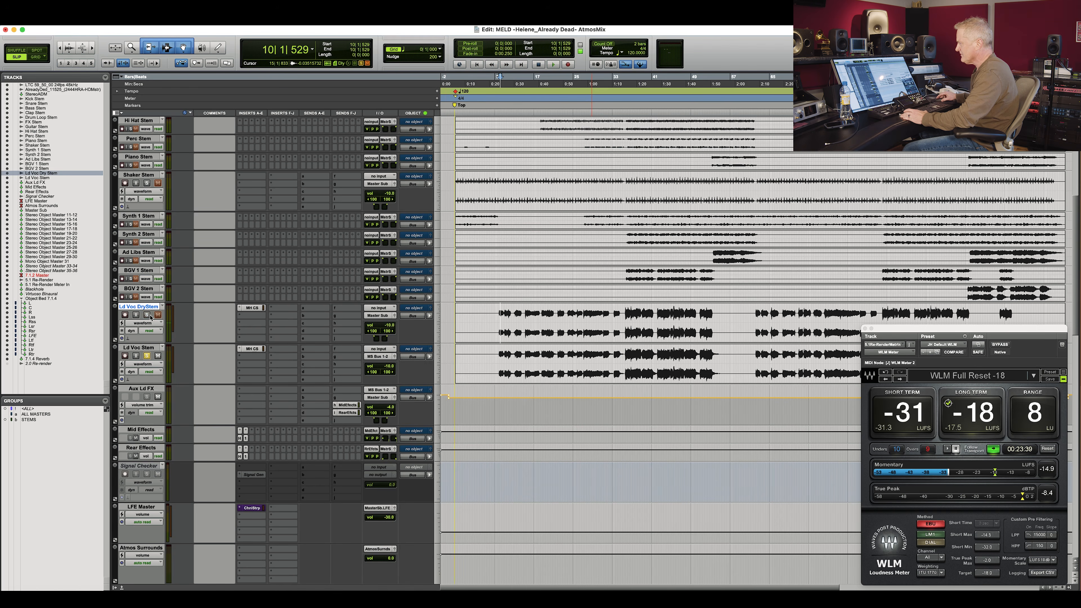
{"action": "key", "text": "space"}
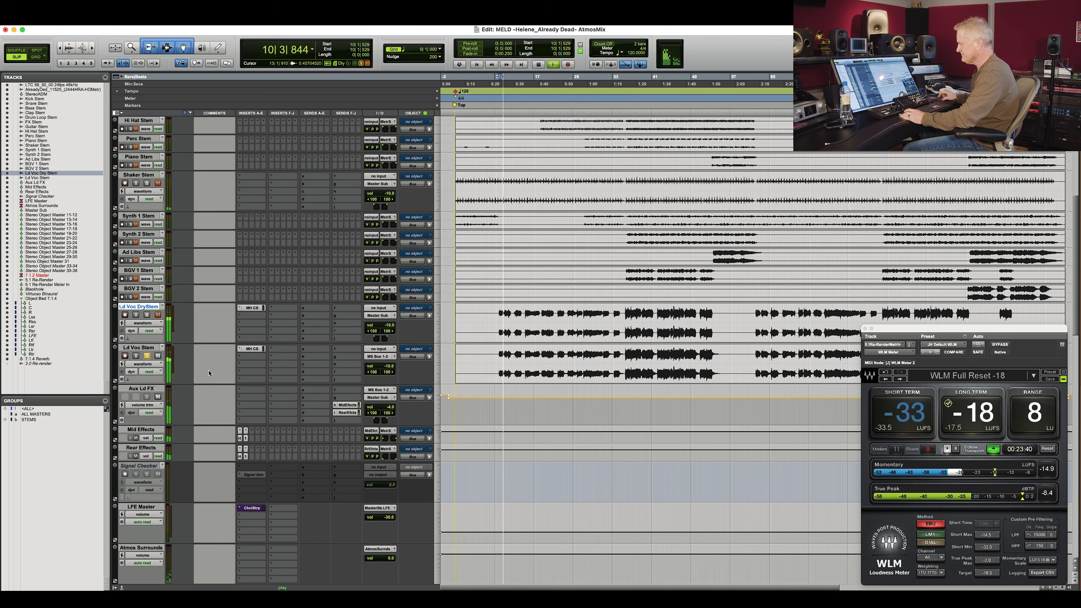
Solo the Ld Voc DryStem track, audition it, and switch its output back to MS Bus 1-2.
{"action": "left_click", "coordinate": [147, 315]}
{"action": "key", "text": "space"}
{"action": "key", "text": "space"}
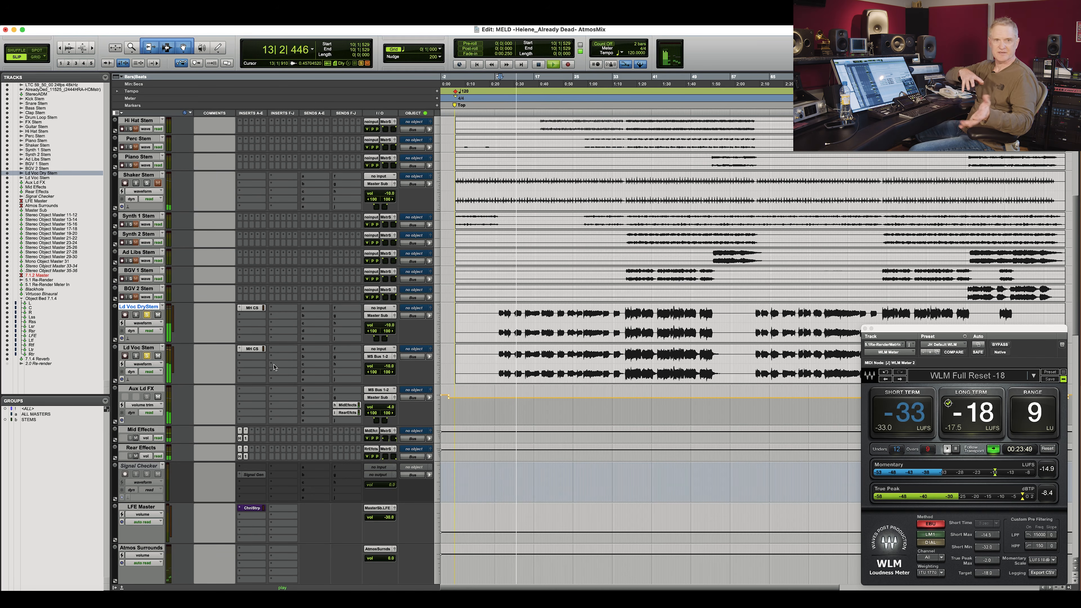
{"action": "left_click", "coordinate": [386, 316]}
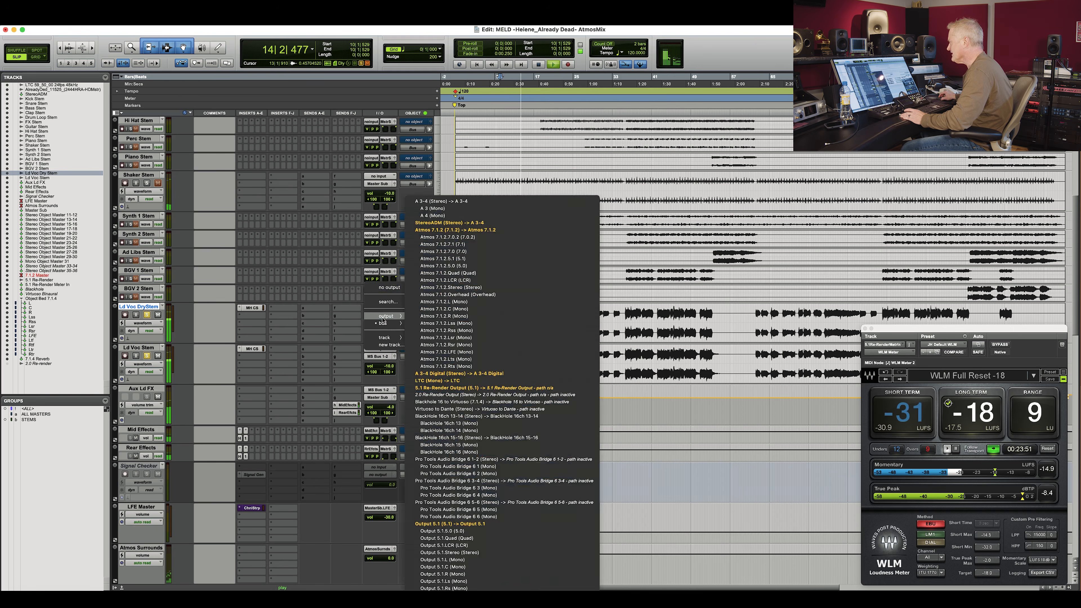
{"action": "left_click", "coordinate": [509, 22]}
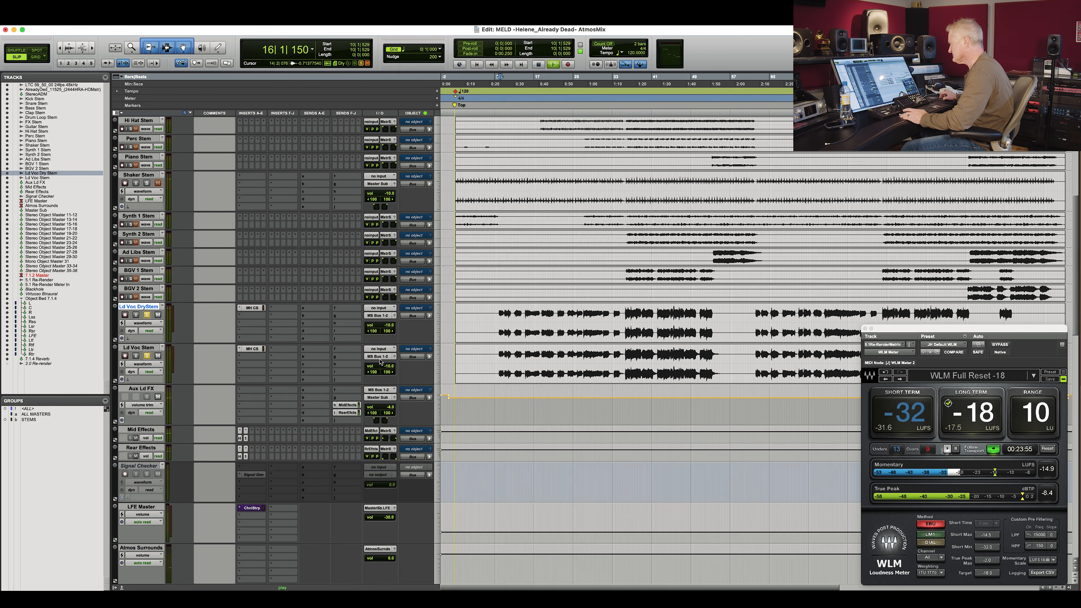
Assign Master Sub (7.1.2) to the Ld Voc DryStem output again and unsolo the track.
{"action": "left_click", "coordinate": [380, 316]}
{"action": "mouse_move", "coordinate": [381, 324]}
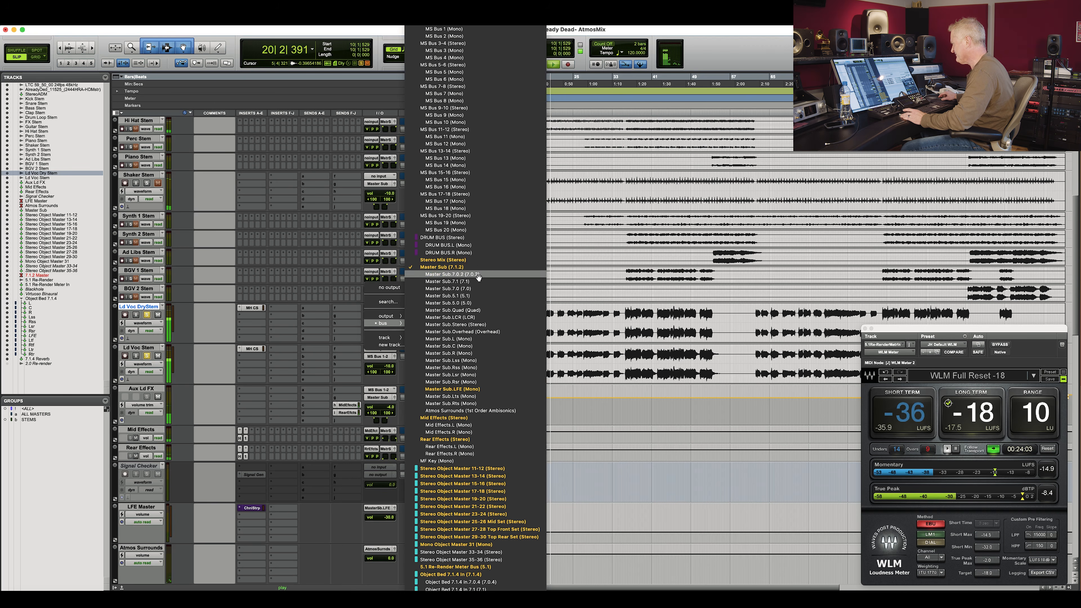
{"action": "left_click", "coordinate": [470, 267]}
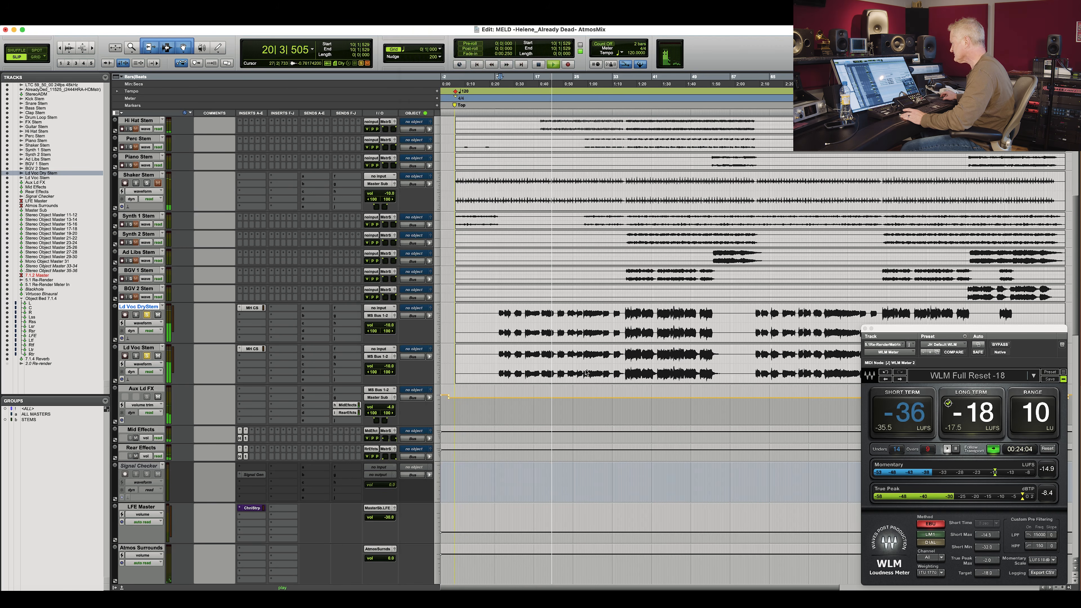
{"action": "left_click", "coordinate": [147, 315]}
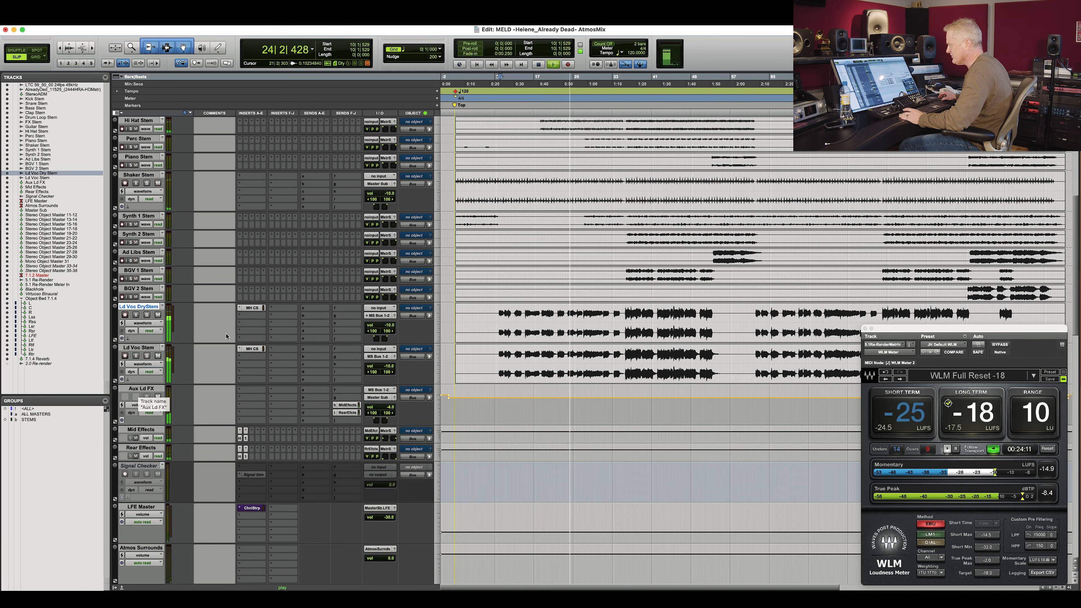
Open the ChannelStrip 4 insert on the Ld Voc Stem track, reposition its window, and close it.
{"action": "left_click", "coordinate": [259, 349]}
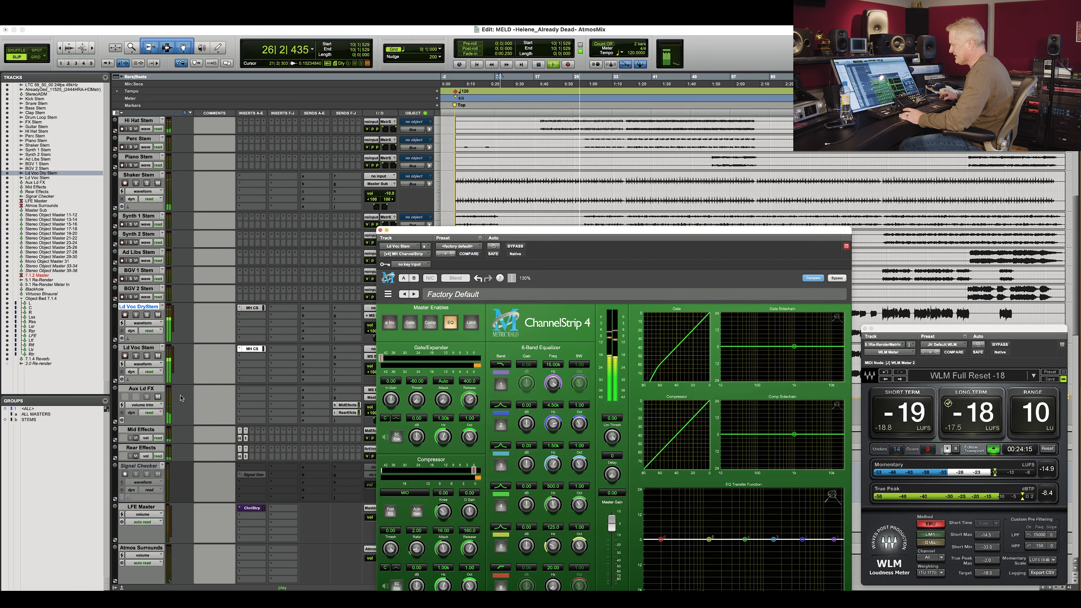
{"action": "left_click", "coordinate": [138, 389]}
{"action": "left_click_drag", "start_coordinate": [553, 230], "coordinate": [647, 218]}
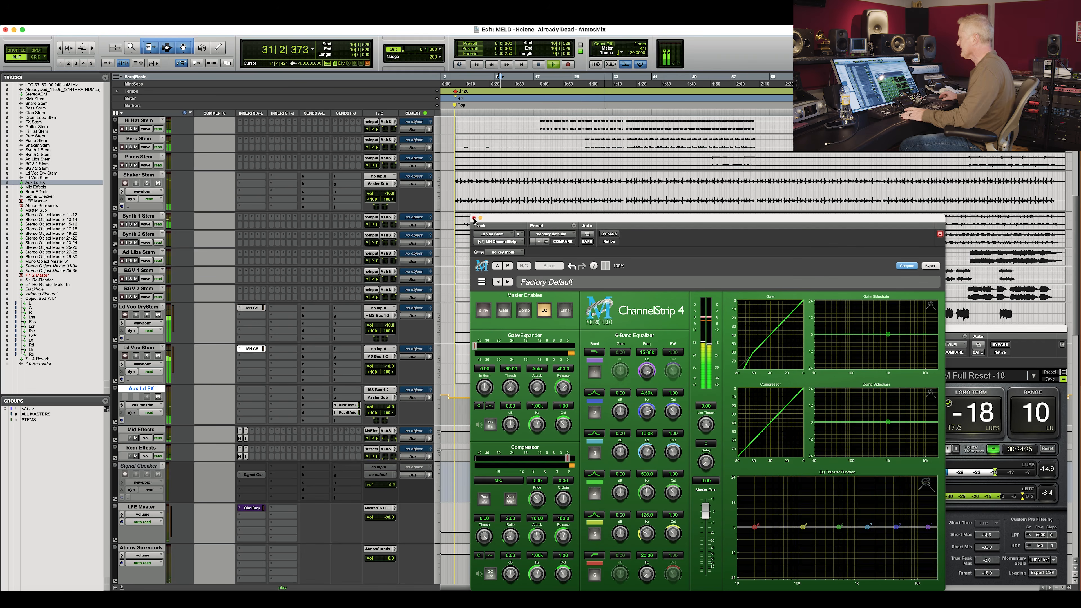
{"action": "key", "text": "super+w"}
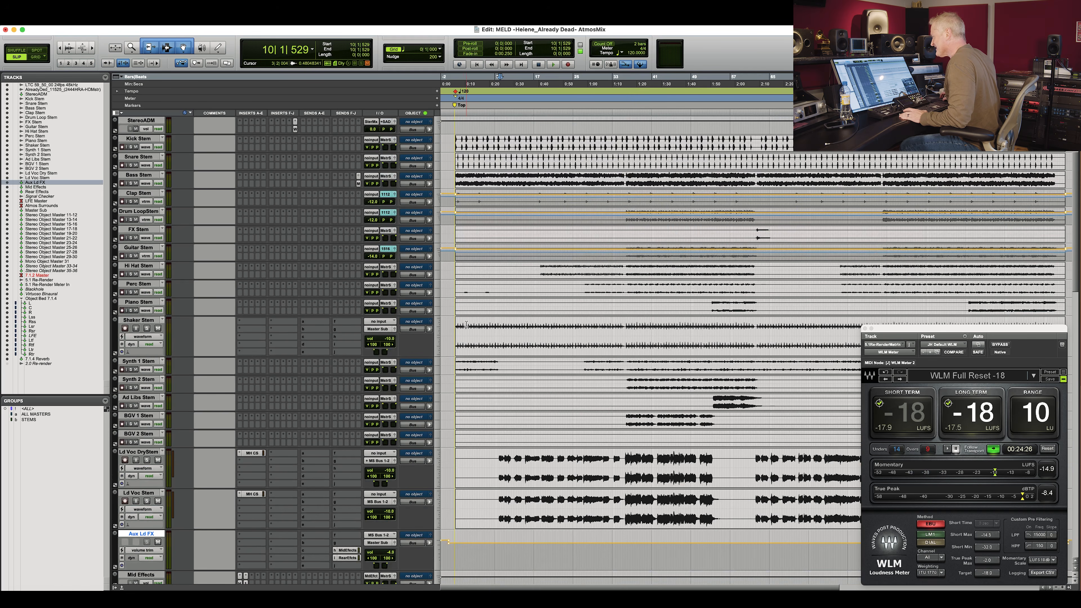
Place the playhead near the song start, toggle the Shaker and Drum Loop stems, and play back.
{"action": "left_click_drag", "start_coordinate": [471, 329], "coordinate": [473, 328]}
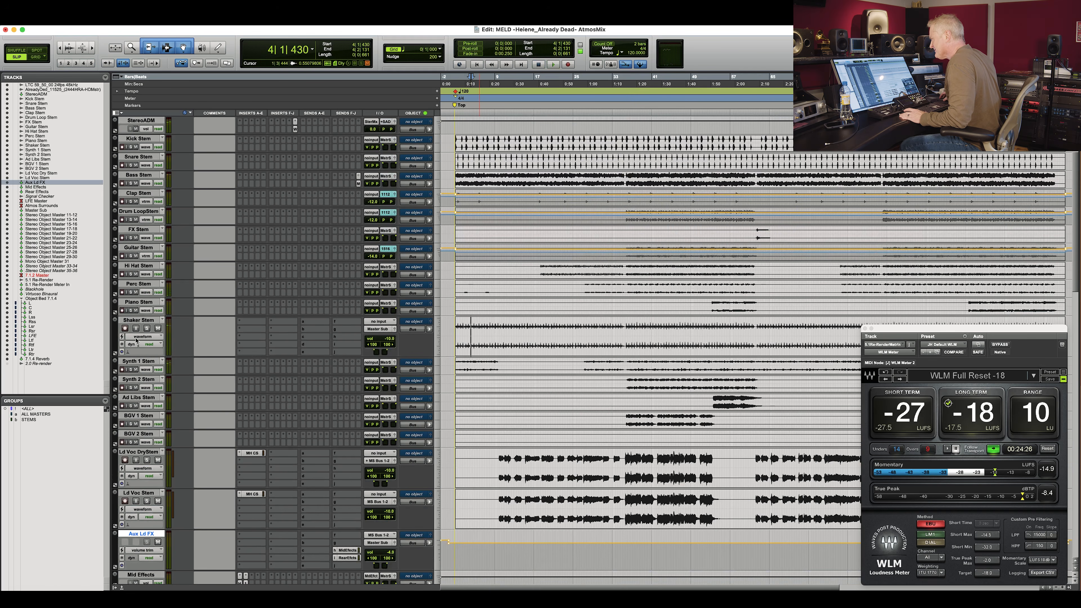
{"action": "left_click", "coordinate": [147, 328]}
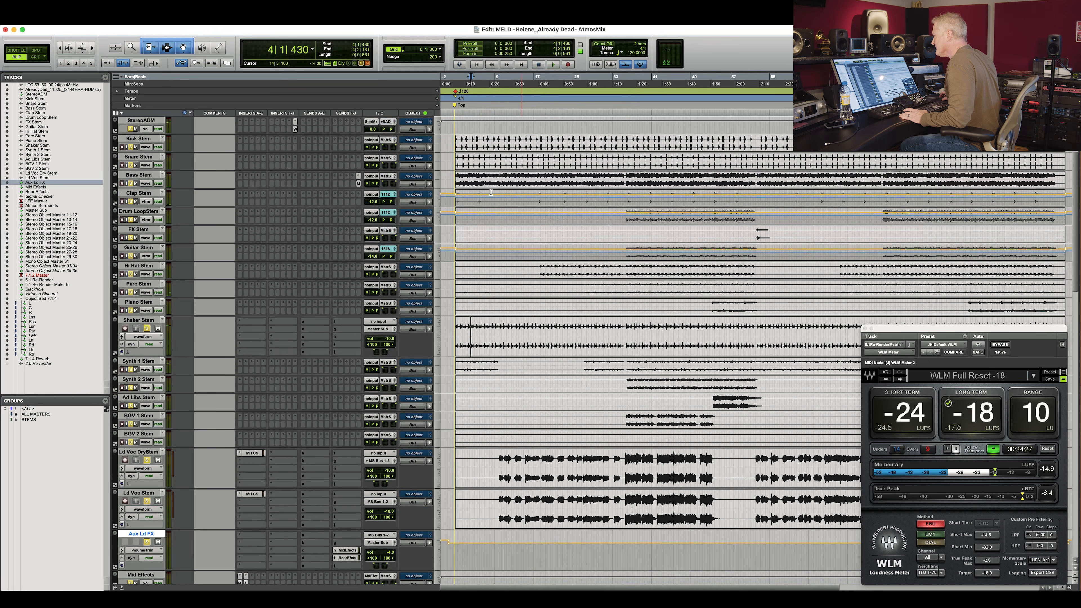
{"action": "left_click", "coordinate": [131, 220]}
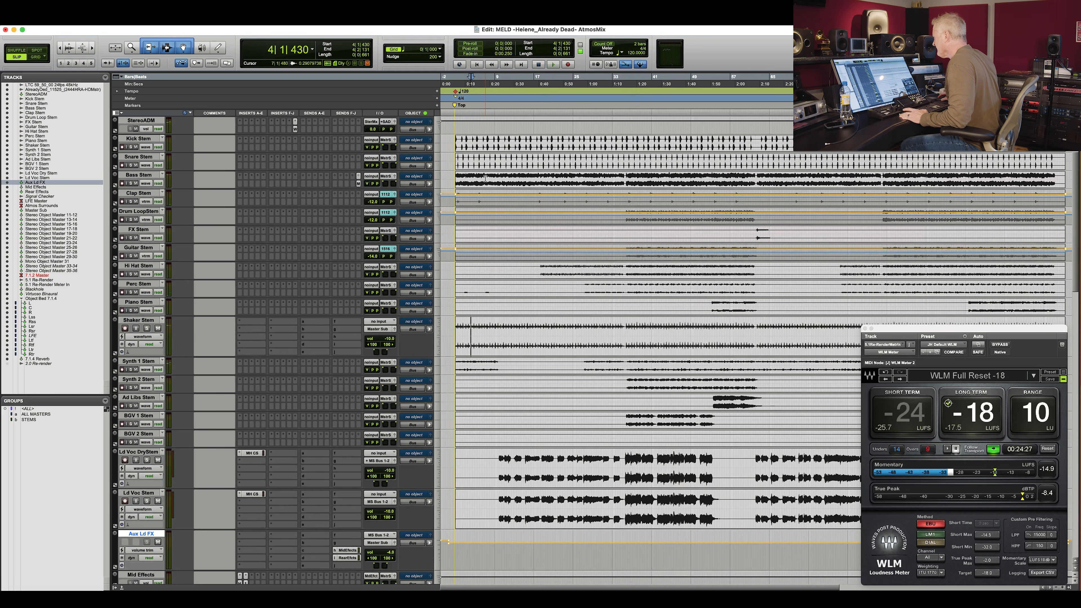
{"action": "key", "text": "space"}
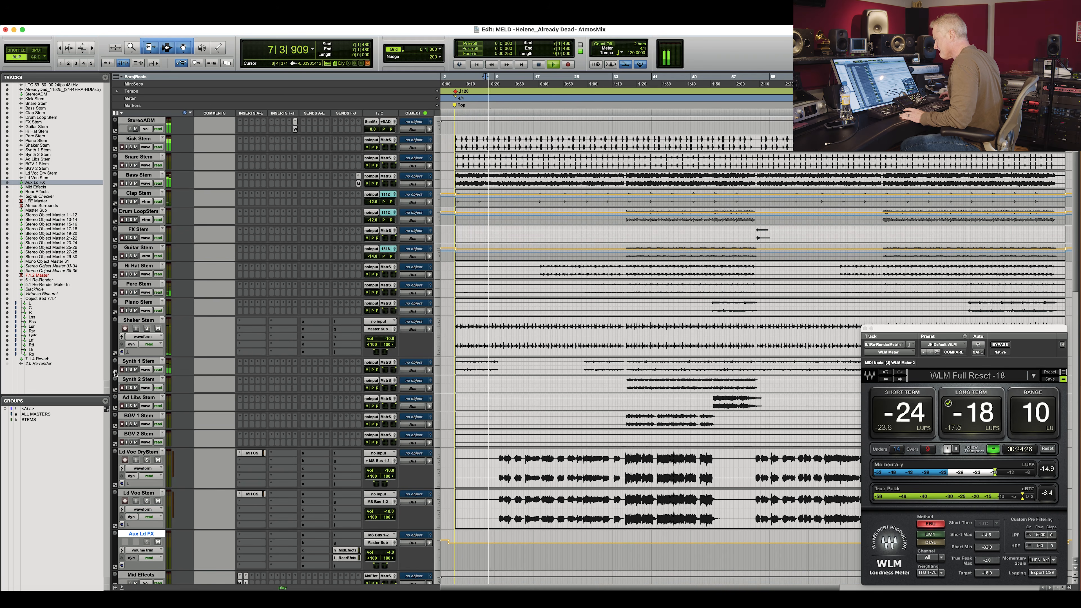
Route the Synth 1 Stem track's output to the Stereo Object Master 17-18 bus.
{"action": "left_click", "coordinate": [130, 369]}
{"action": "left_click", "coordinate": [386, 363]}
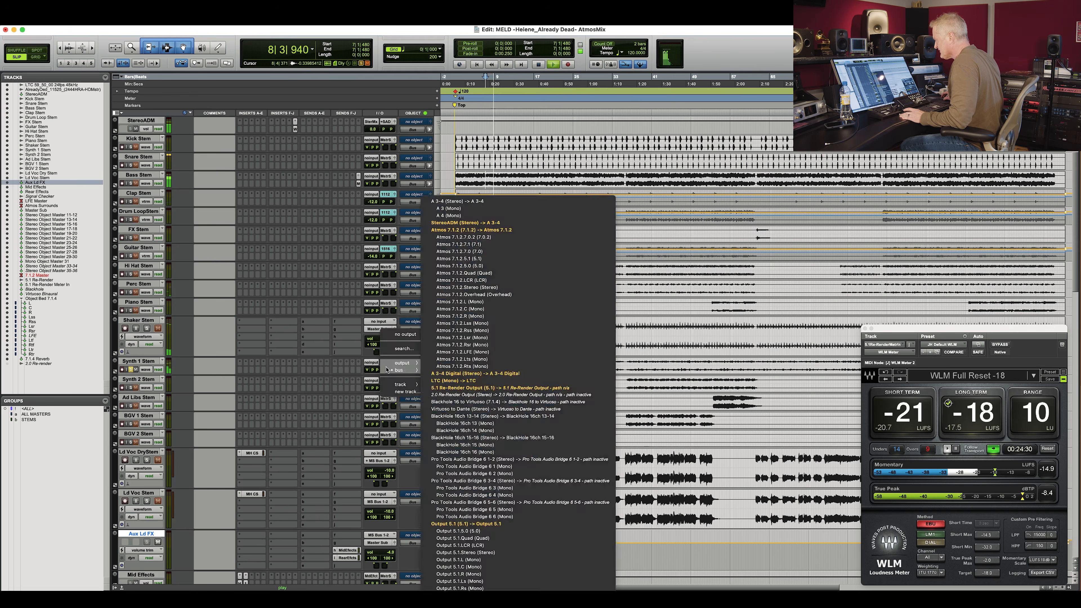
{"action": "left_click", "coordinate": [476, 491]}
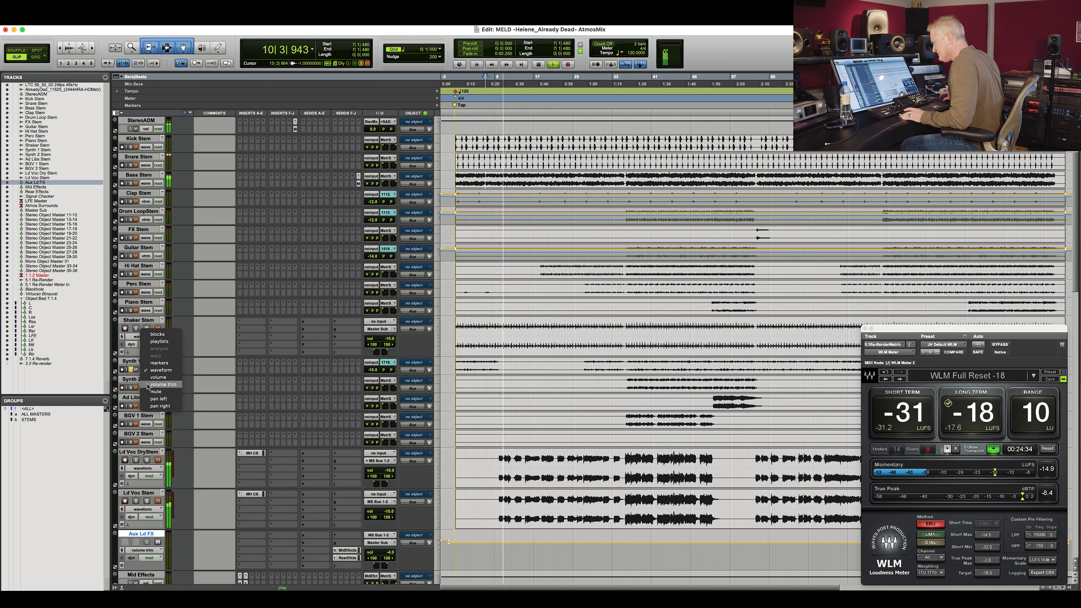
Play back the mix while scrolling through the stem and object master tracks.
{"action": "scroll", "coordinate": [528, 373], "scroll_direction": "down", "scroll_amount": 10}
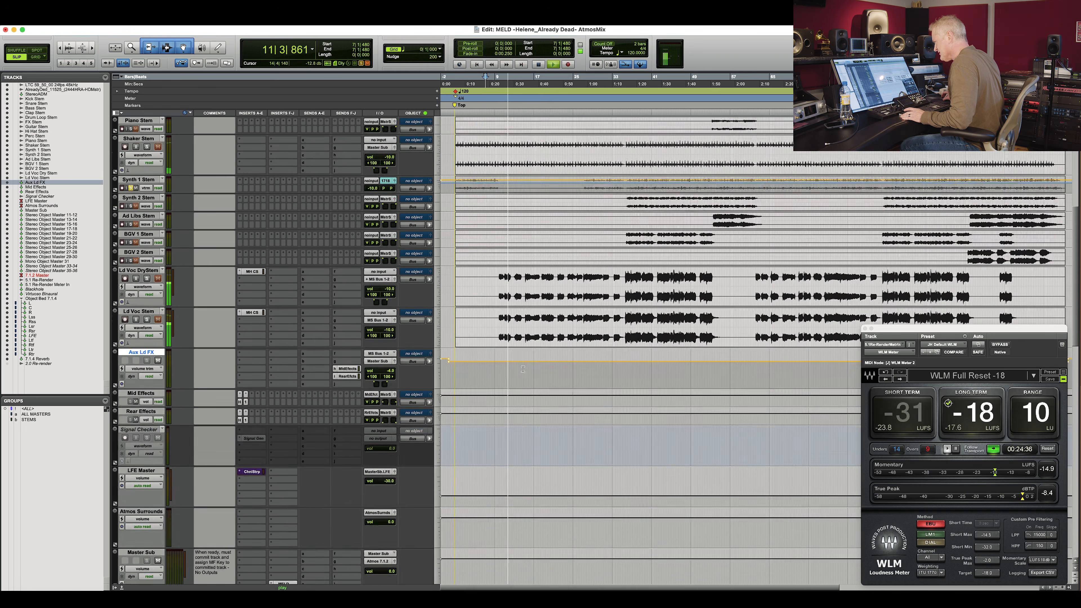
{"action": "scroll", "coordinate": [523, 369], "scroll_direction": "down", "scroll_amount": 4}
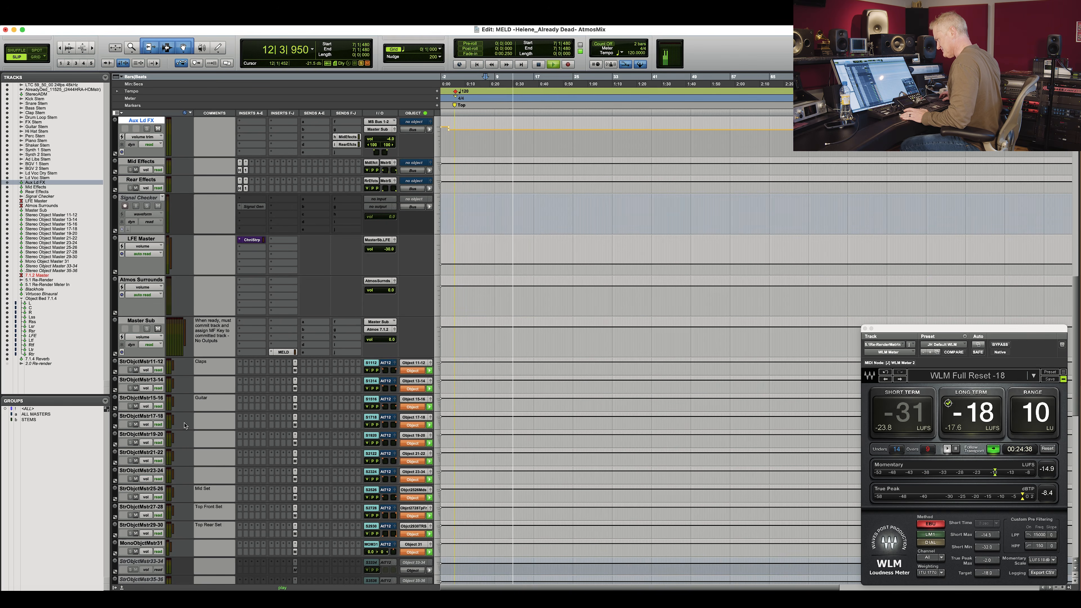
{"action": "key", "text": "space"}
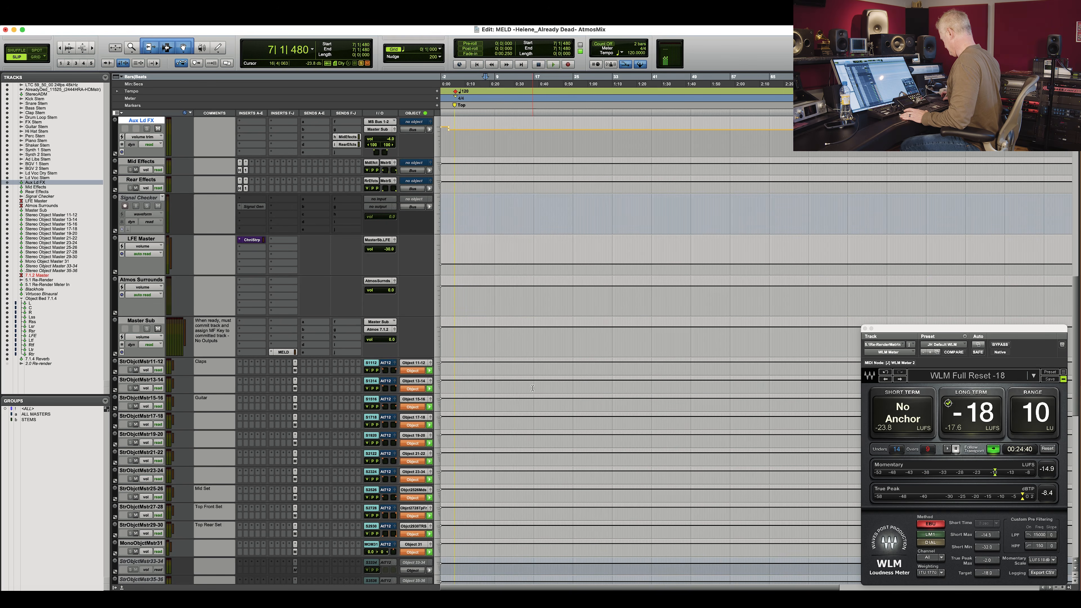
{"action": "scroll", "coordinate": [533, 387], "scroll_direction": "up", "scroll_amount": 15}
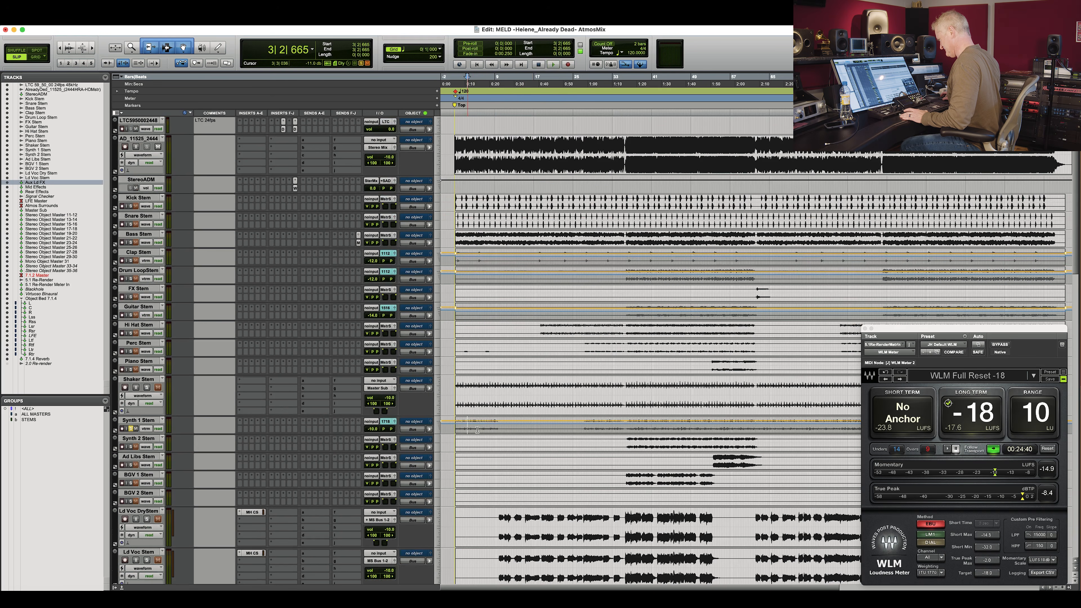
{"action": "key", "text": "space"}
{"action": "scroll", "coordinate": [283, 315], "scroll_direction": "down", "scroll_amount": 15}
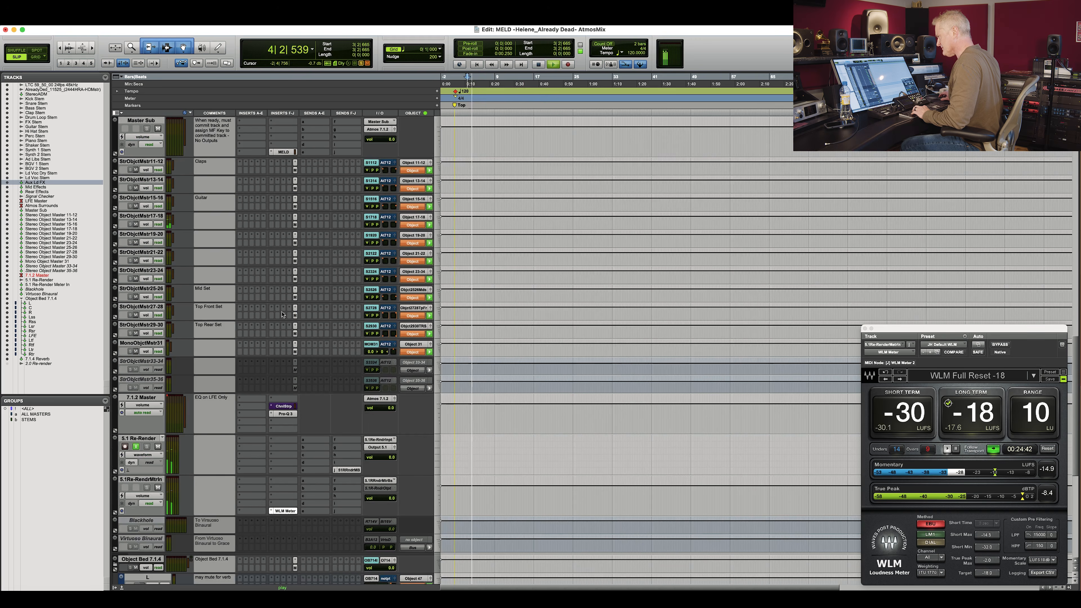
Enter Synth as the comment of the StrObjctMst17-18 track.
{"action": "left_click", "coordinate": [212, 219]}
{"action": "type", "text": "Synth"}
{"action": "key", "text": "Return"}
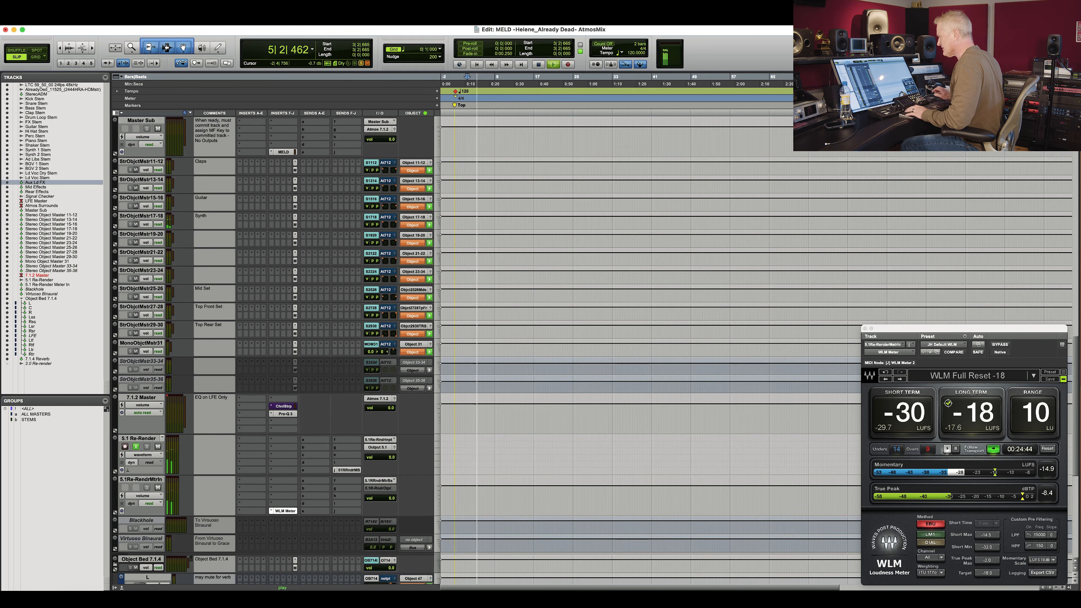
Open the StrObjctMst17-18 track's object panner window and move it beside the stem tracks.
{"action": "left_click", "coordinate": [395, 217]}
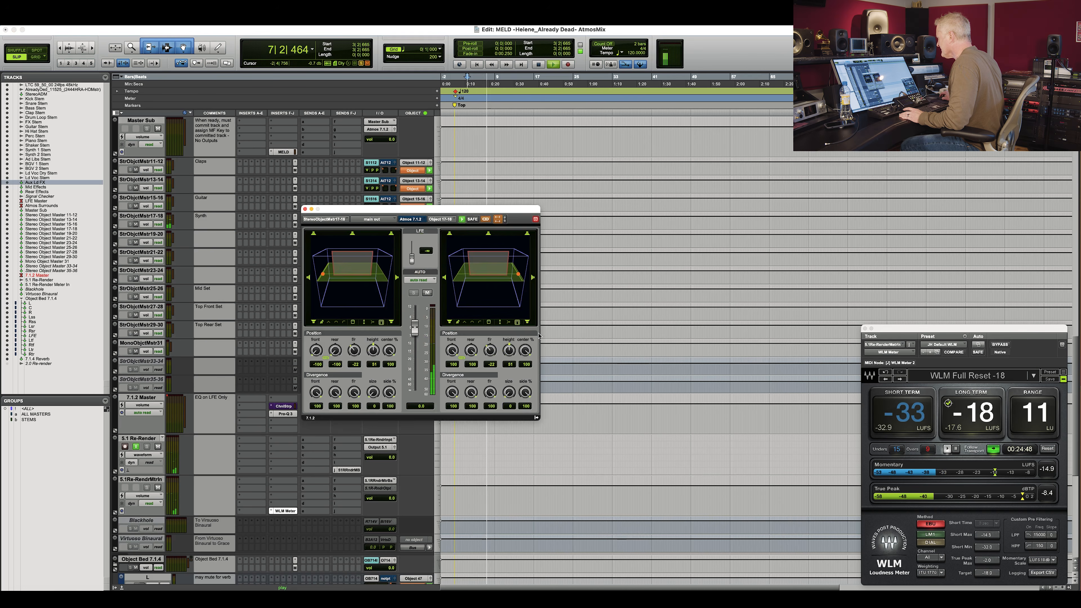
{"action": "left_click_drag", "start_coordinate": [456, 212], "coordinate": [625, 281]}
{"action": "scroll", "coordinate": [559, 232], "scroll_direction": "up", "scroll_amount": 10}
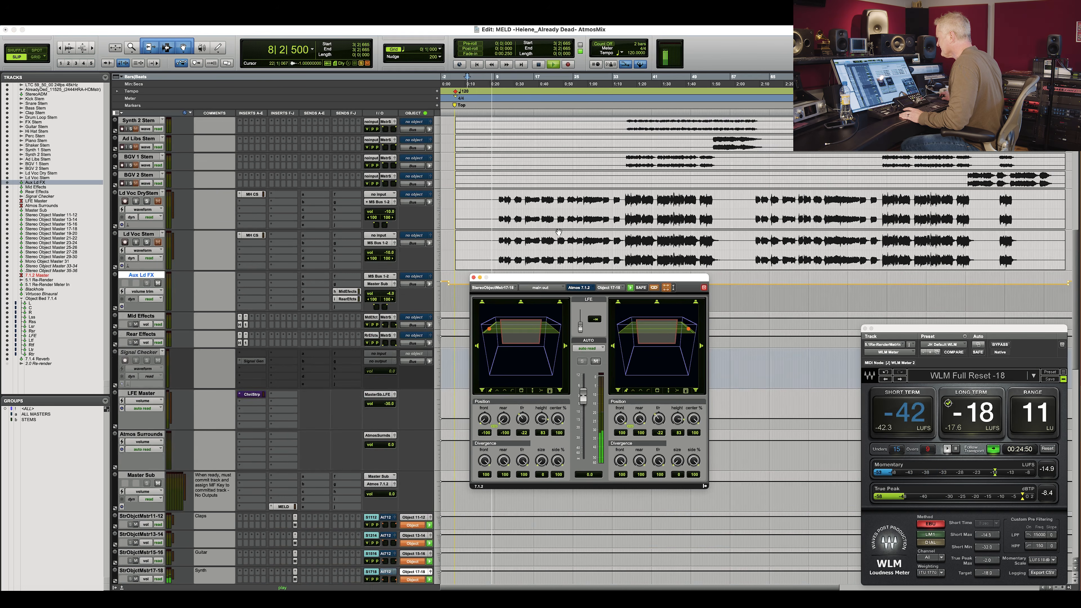
{"action": "scroll", "coordinate": [559, 232], "scroll_direction": "up", "scroll_amount": 2}
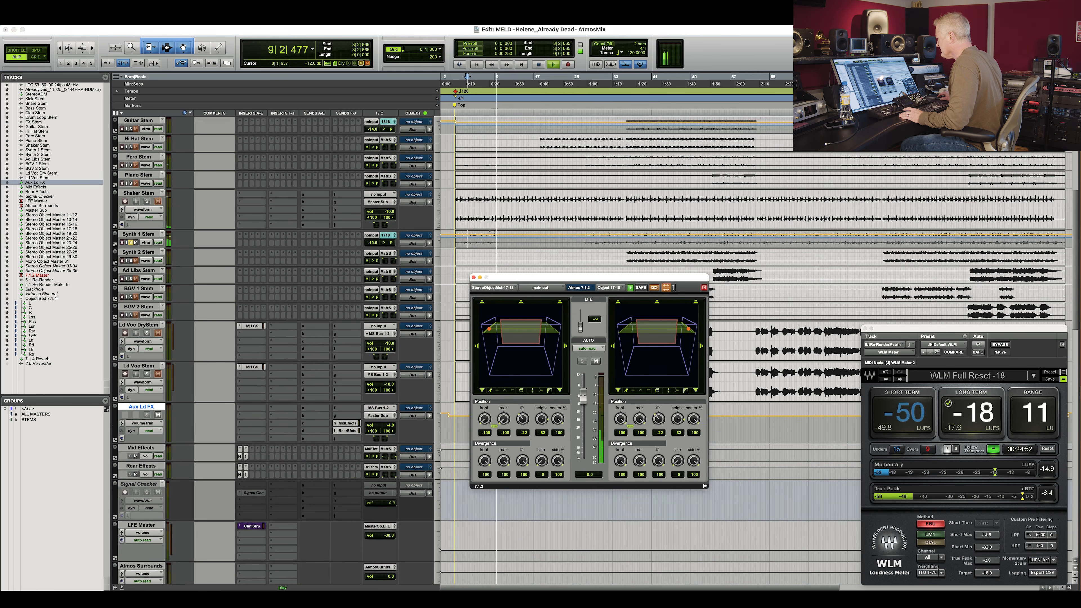
{"action": "left_click", "coordinate": [490, 233]}
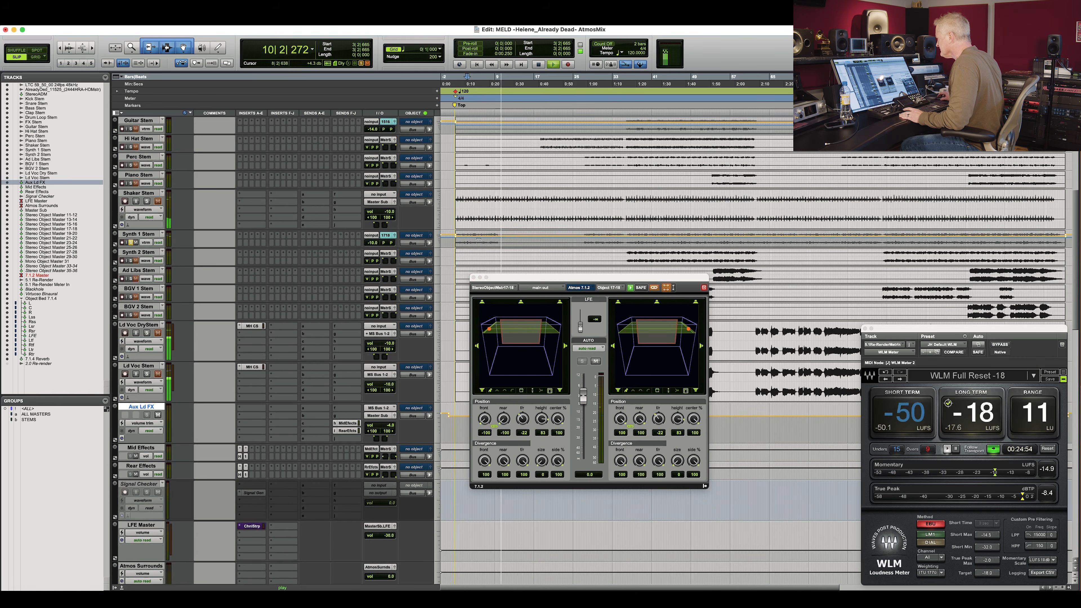
Play from around bar 42 while toggling the Synth 1 and Synth 2 stems and repositioning the panner window.
{"action": "left_click", "coordinate": [663, 242]}
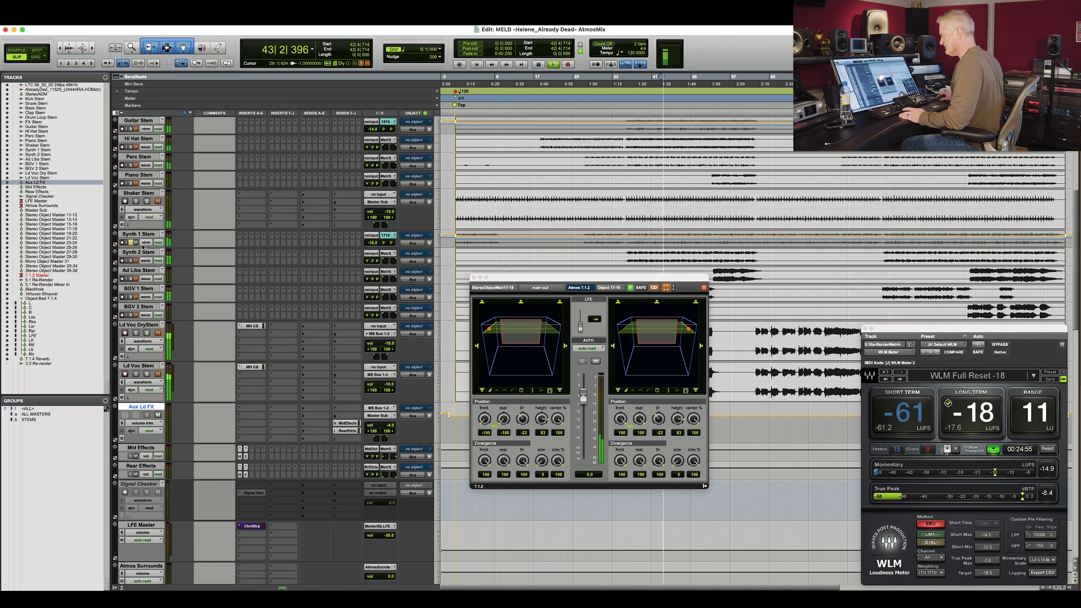
{"action": "left_click", "coordinate": [131, 242]}
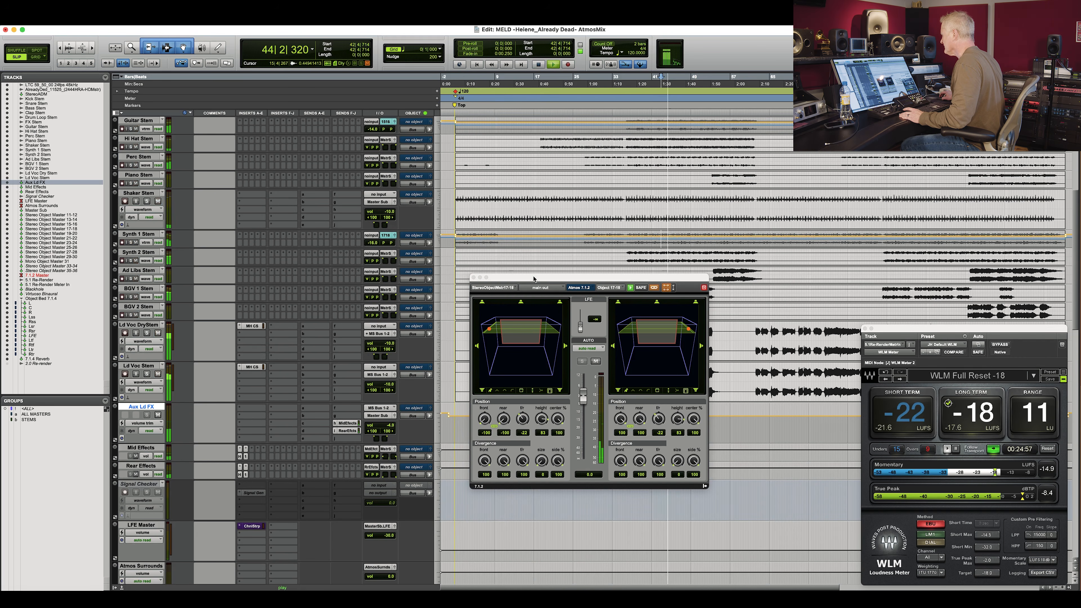
{"action": "left_click_drag", "start_coordinate": [534, 279], "coordinate": [696, 347]}
{"action": "left_click", "coordinate": [131, 261]}
{"action": "left_click", "coordinate": [130, 261]}
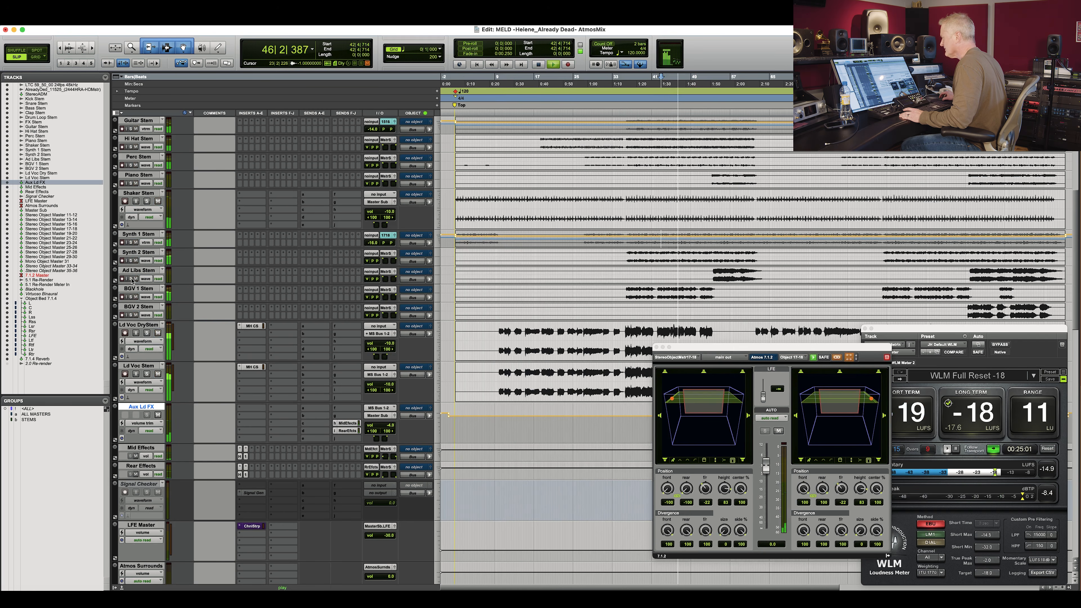
Move the Ad Libs Stem track below BGV 2 Stem and route its output to Stereo Object Master 21-22.
{"action": "left_click_drag", "start_coordinate": [138, 270], "coordinate": [159, 324]}
{"action": "left_click", "coordinate": [386, 308]}
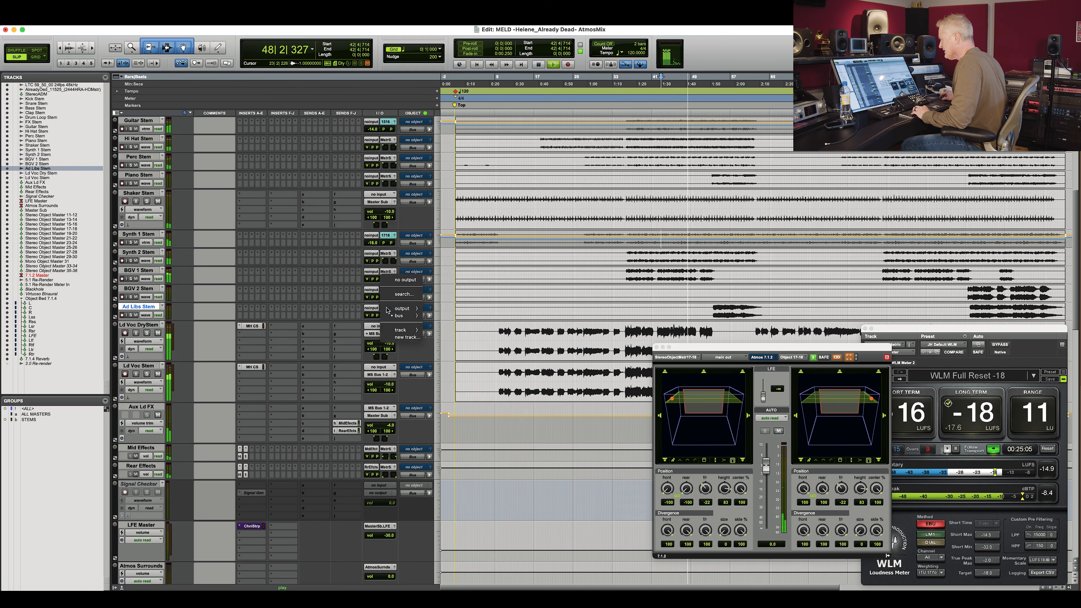
{"action": "mouse_move", "coordinate": [402, 316]}
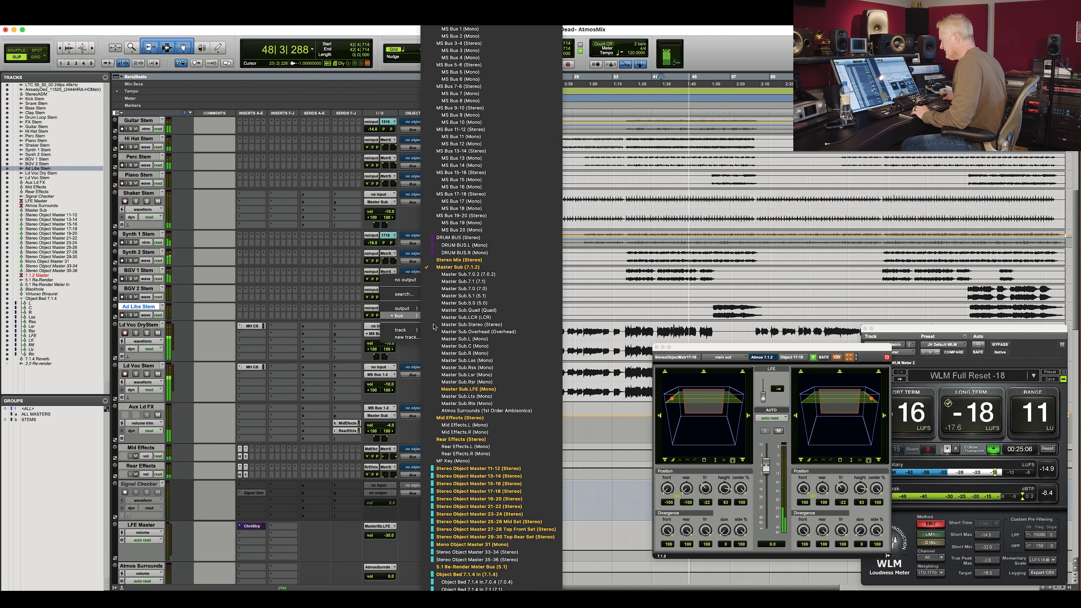
{"action": "left_click", "coordinate": [504, 507]}
{"action": "left_click", "coordinate": [148, 316]}
{"action": "left_click", "coordinate": [153, 329]}
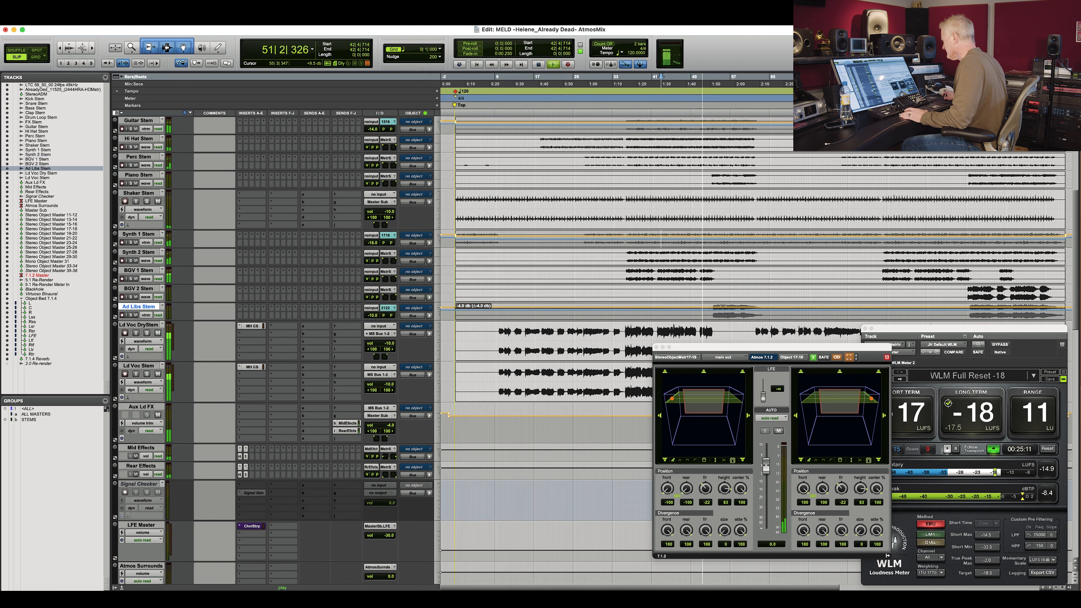
Enter Adlibs as the comment of the StrObjctMst21-22 track and open its object panner window.
{"action": "scroll", "coordinate": [258, 401], "scroll_direction": "down", "scroll_amount": 10}
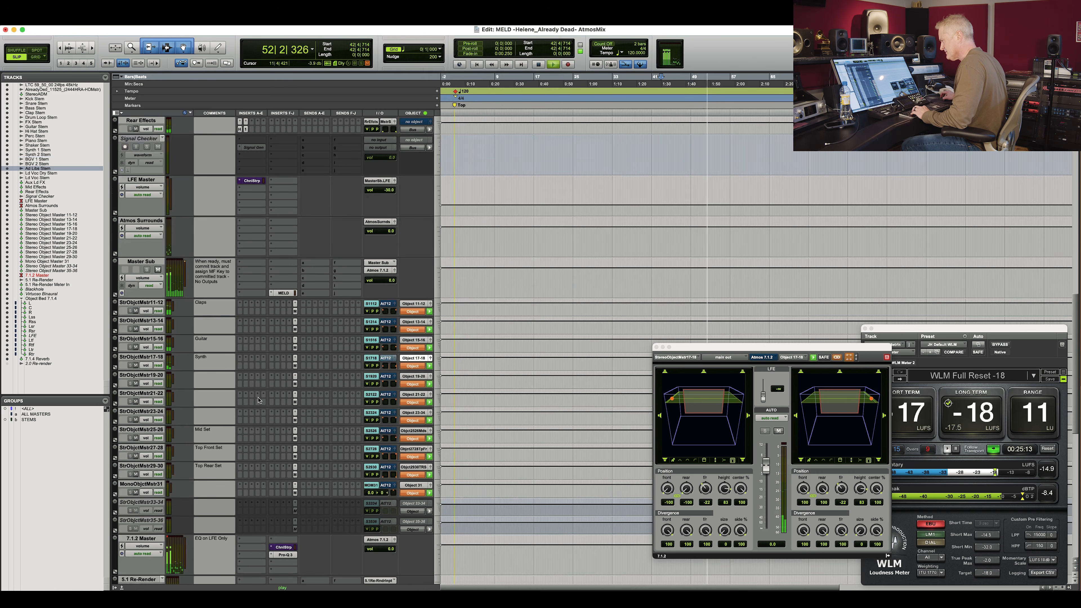
{"action": "type", "text": "Adlibs"}
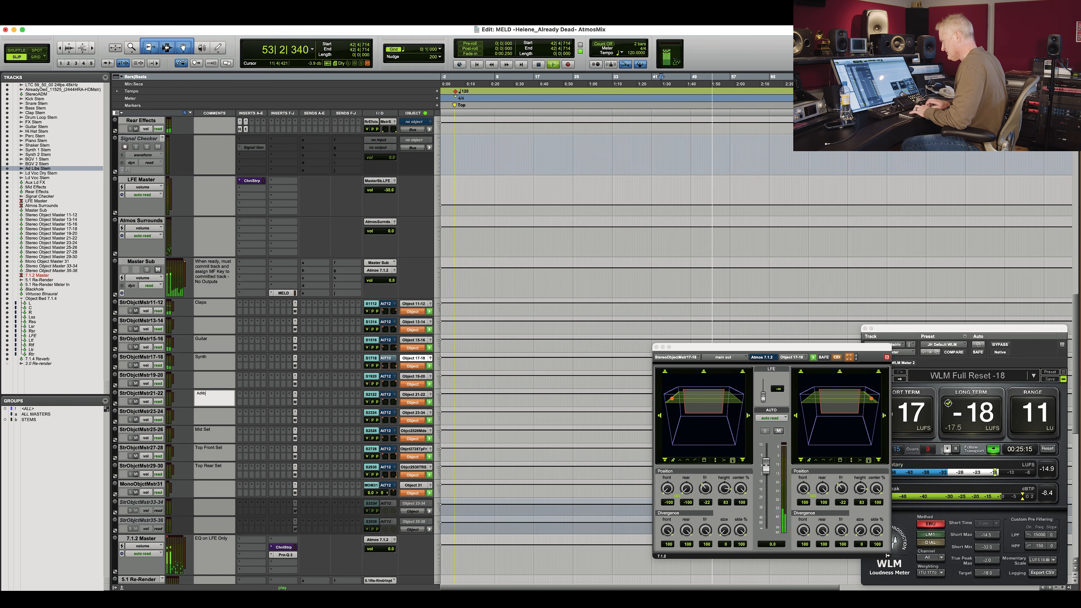
{"action": "left_click", "coordinate": [398, 397]}
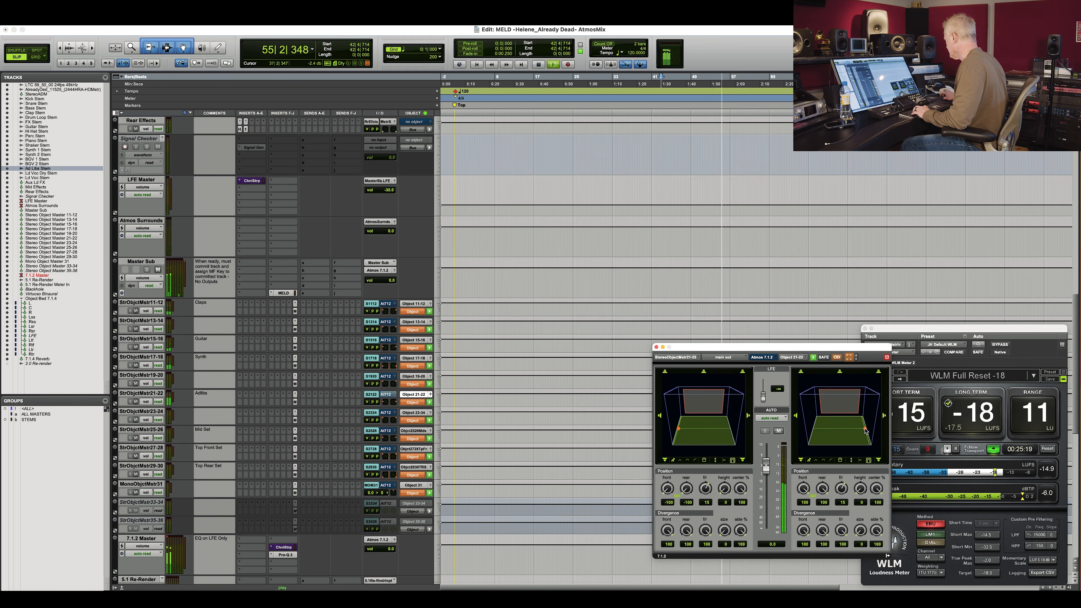
Place the playhead on the Ad Libs stem region and close the object panner window.
{"action": "scroll", "coordinate": [550, 377], "scroll_direction": "up", "scroll_amount": 15}
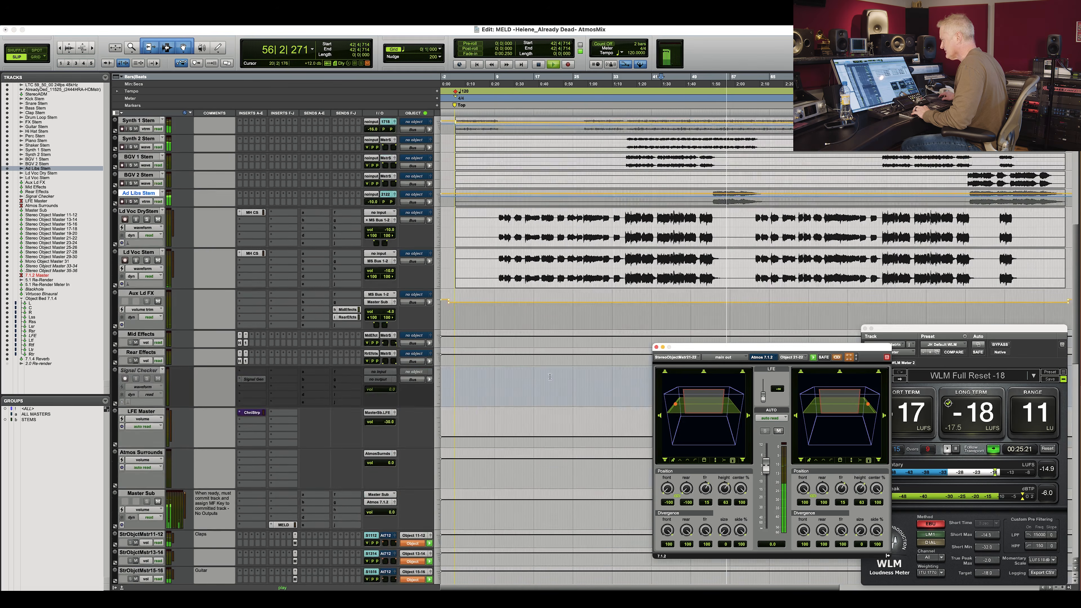
{"action": "scroll", "coordinate": [654, 334], "scroll_direction": "down", "scroll_amount": 5}
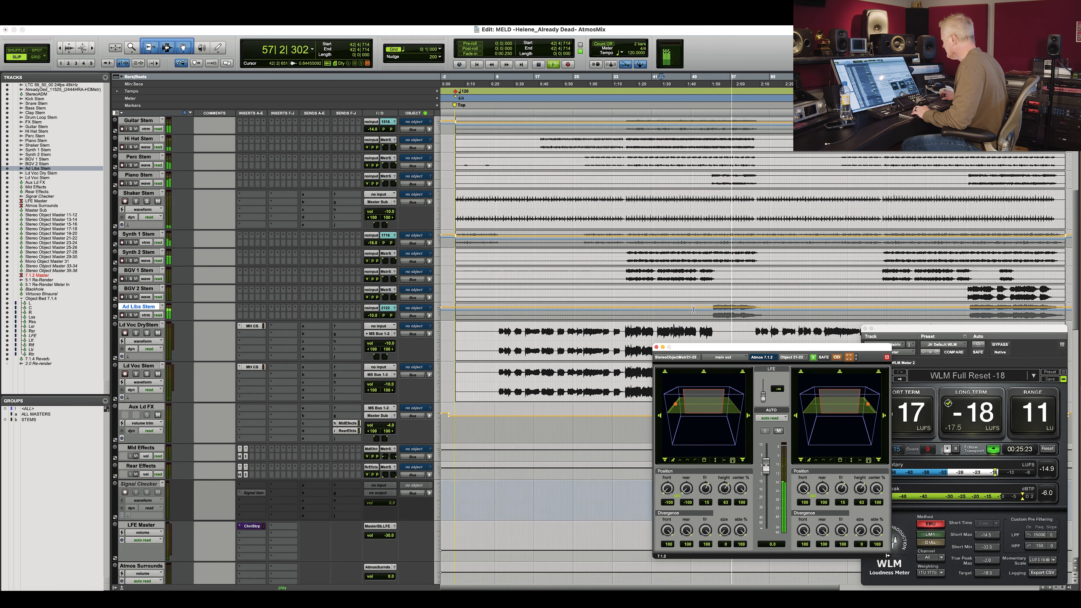
{"action": "left_click_drag", "start_coordinate": [713, 305], "coordinate": [714, 306]}
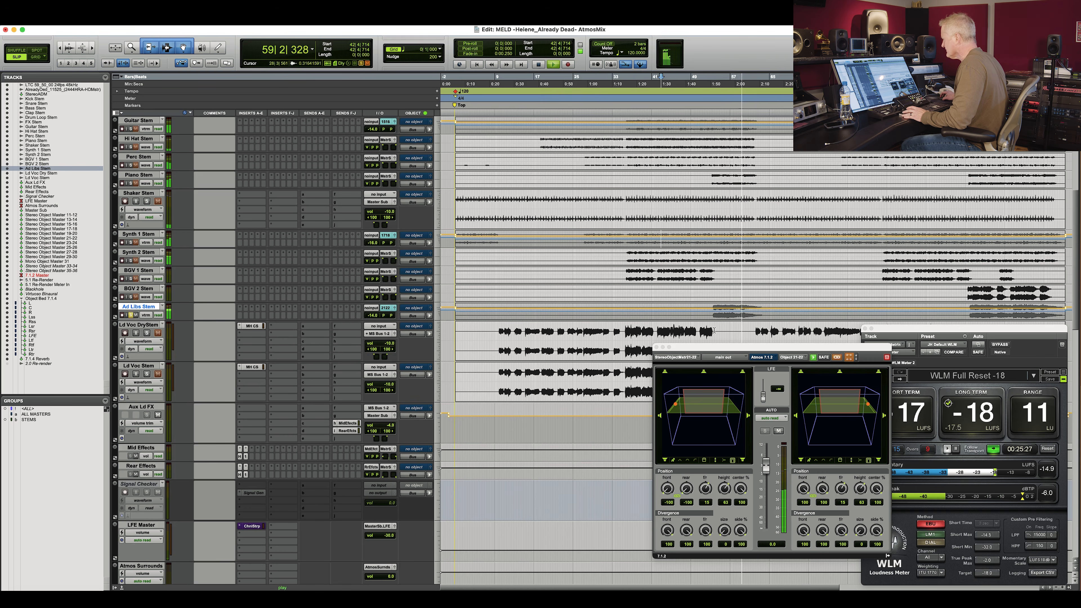
{"action": "left_click", "coordinate": [975, 314]}
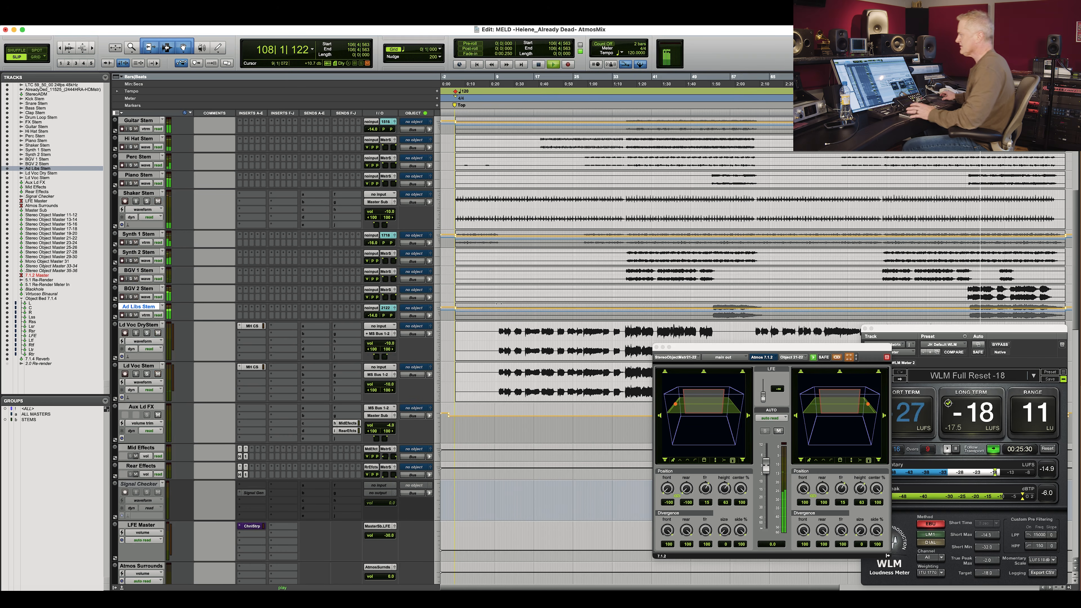
{"action": "scroll", "coordinate": [561, 305], "scroll_direction": "right", "scroll_amount": 10}
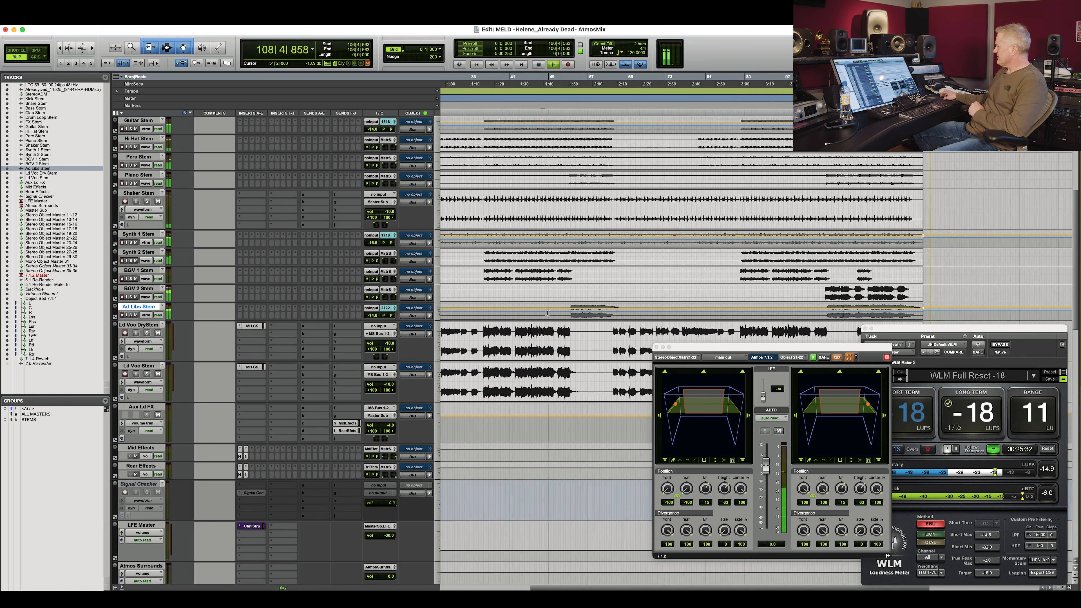
{"action": "left_click", "coordinate": [656, 347]}
Open the WLM loudness meter on the StereoADM track and place it beside the second WLM meter.
{"action": "scroll", "coordinate": [655, 347], "scroll_direction": "up", "scroll_amount": 5}
{"action": "scroll", "coordinate": [655, 346], "scroll_direction": "left", "scroll_amount": 10}
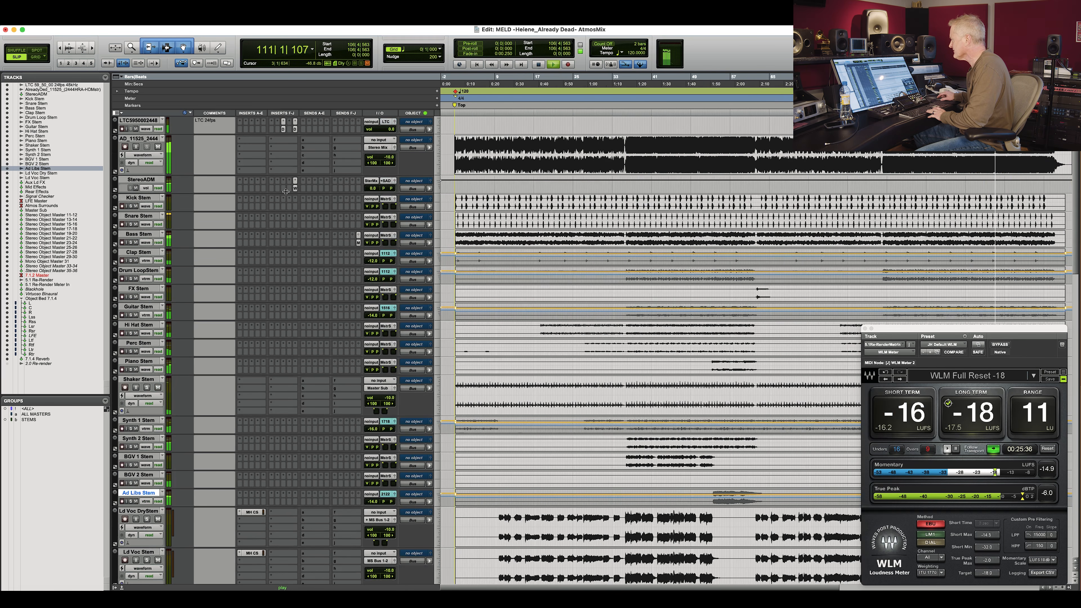
{"action": "left_click", "coordinate": [295, 188]}
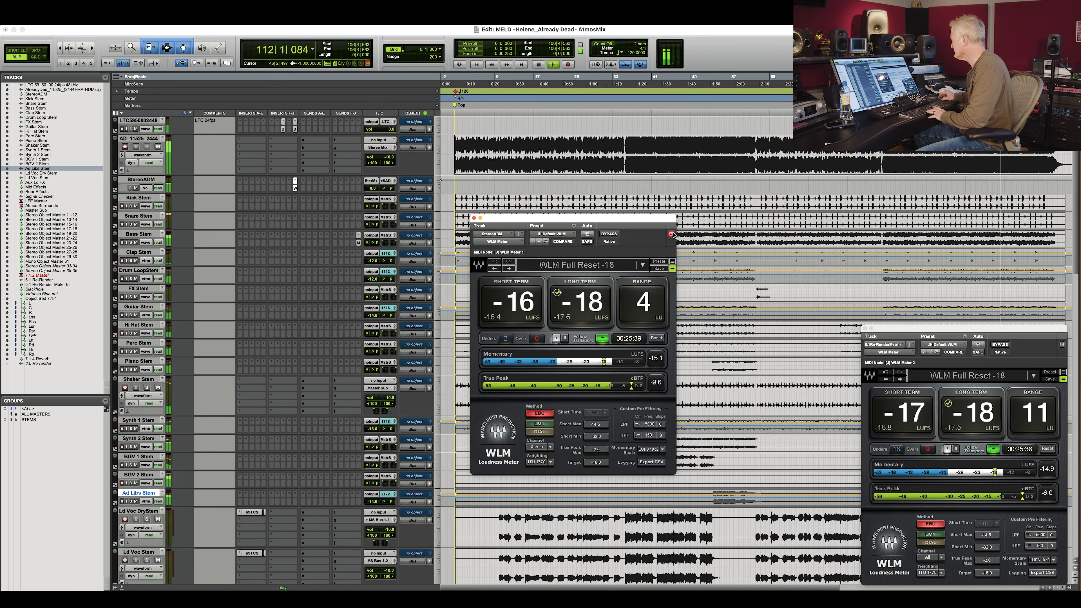
{"action": "left_click_drag", "start_coordinate": [664, 221], "coordinate": [848, 332]}
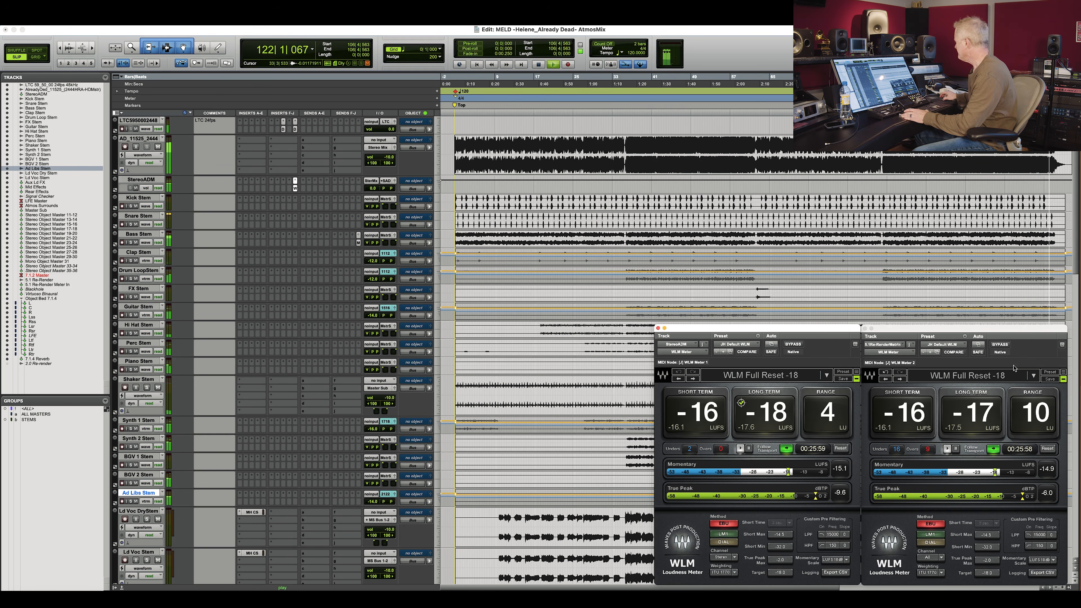
Play the mix from around bar 14 while comparing both WLM loudness meters.
{"action": "key", "text": "space"}
{"action": "left_click", "coordinate": [520, 145]}
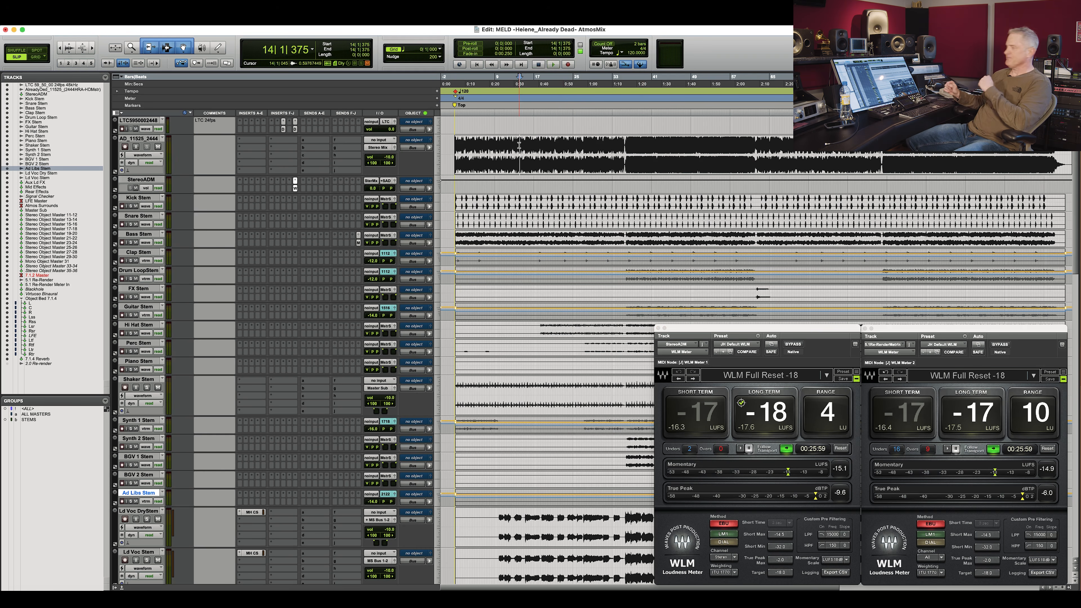
{"action": "key", "text": "space"}
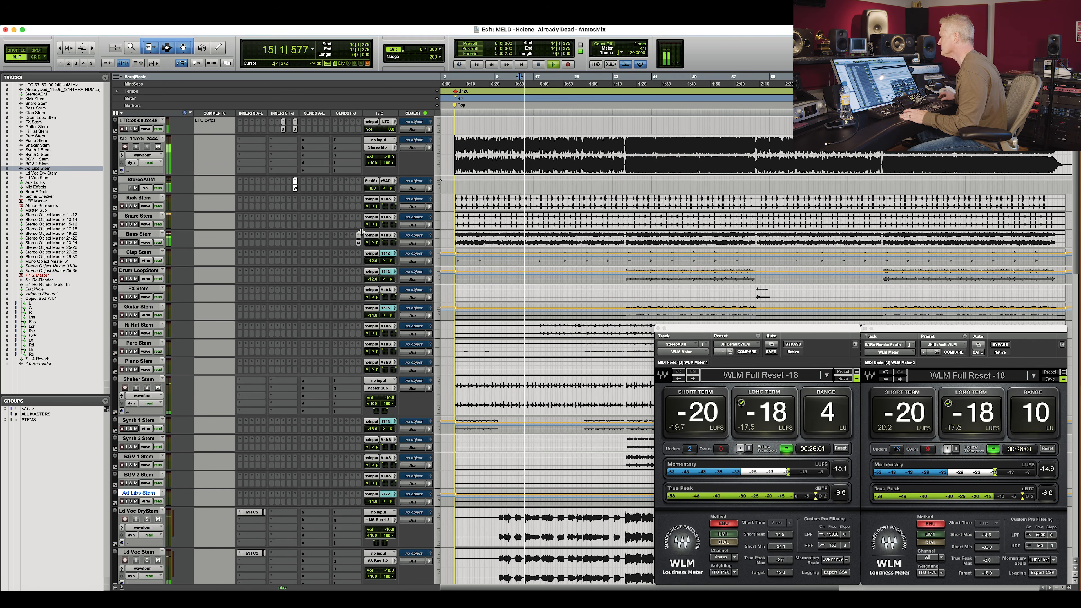
{"action": "scroll", "coordinate": [653, 262], "scroll_direction": "down", "scroll_amount": 10}
{"action": "key", "text": "space"}
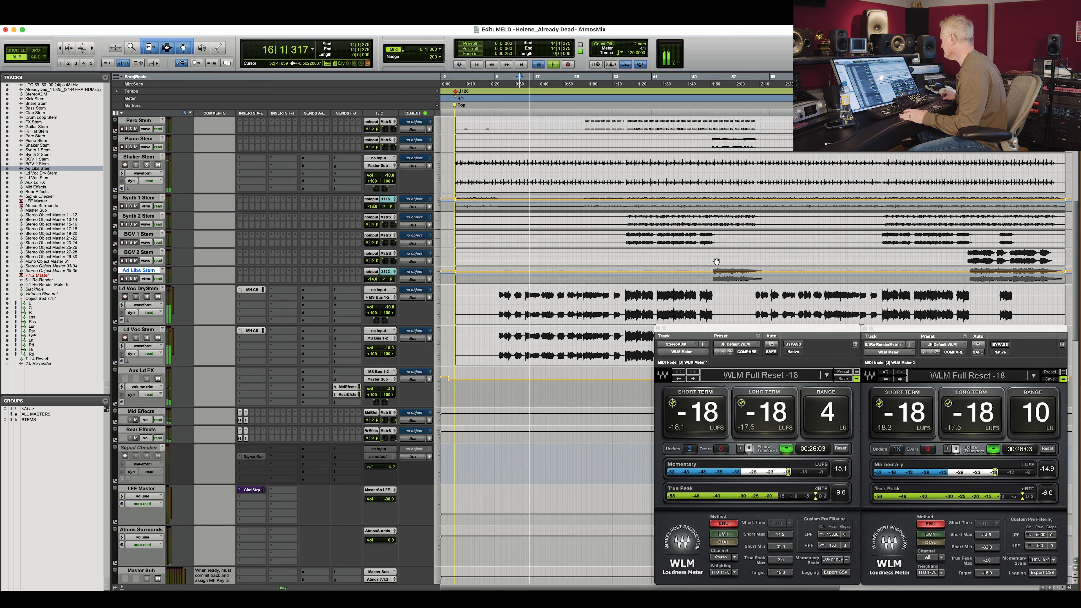
{"action": "key", "text": "space"}
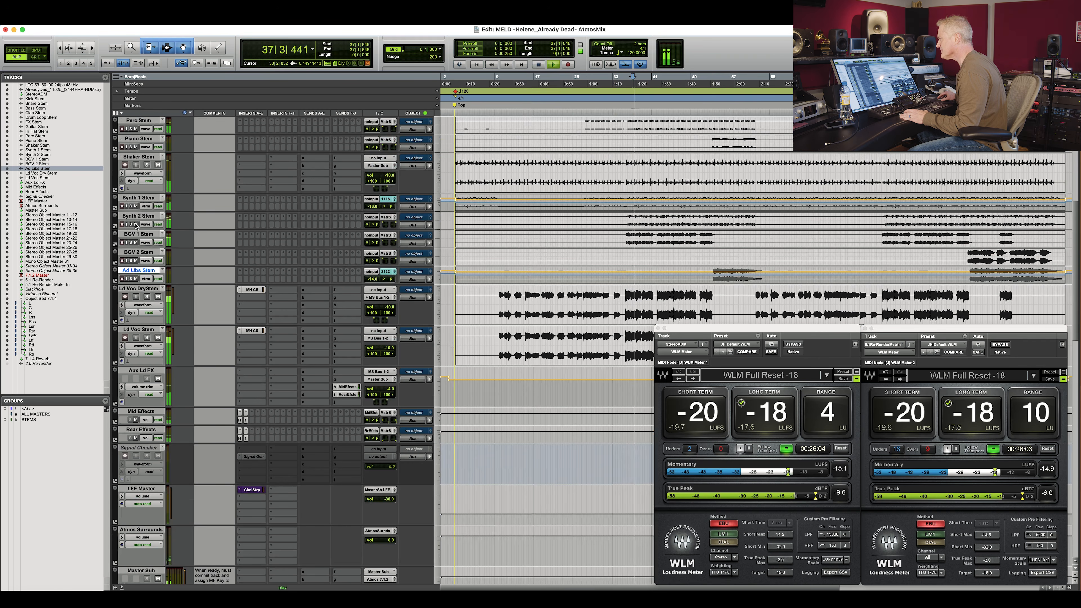
Toggle the background vocal and synth stems and route the Synth 2 Stem output to Stereo Object Master 19-20.
{"action": "left_click", "coordinate": [131, 242]}
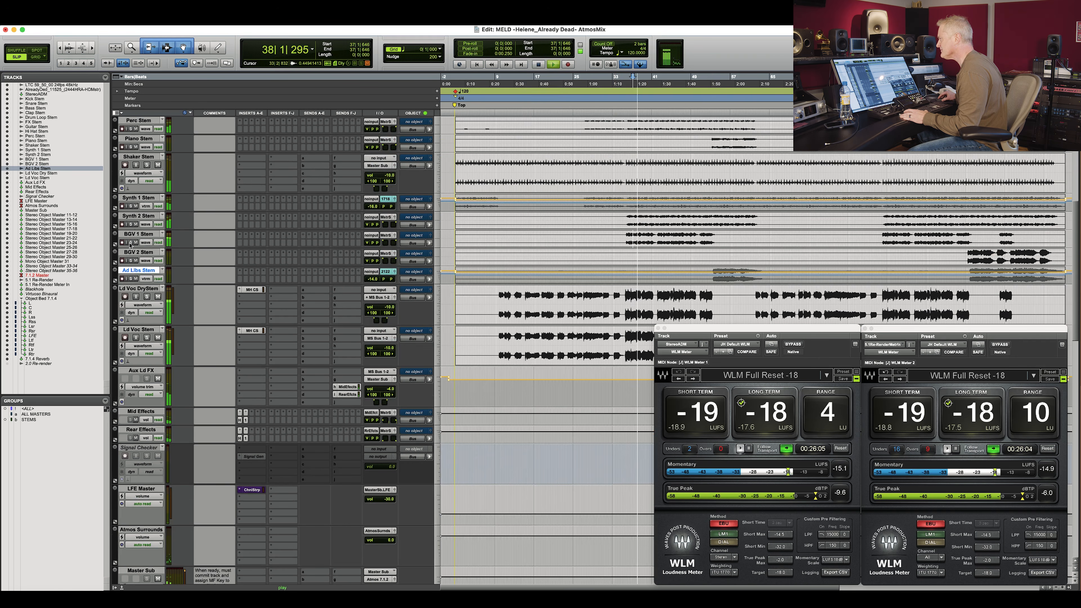
{"action": "left_click", "coordinate": [396, 237]}
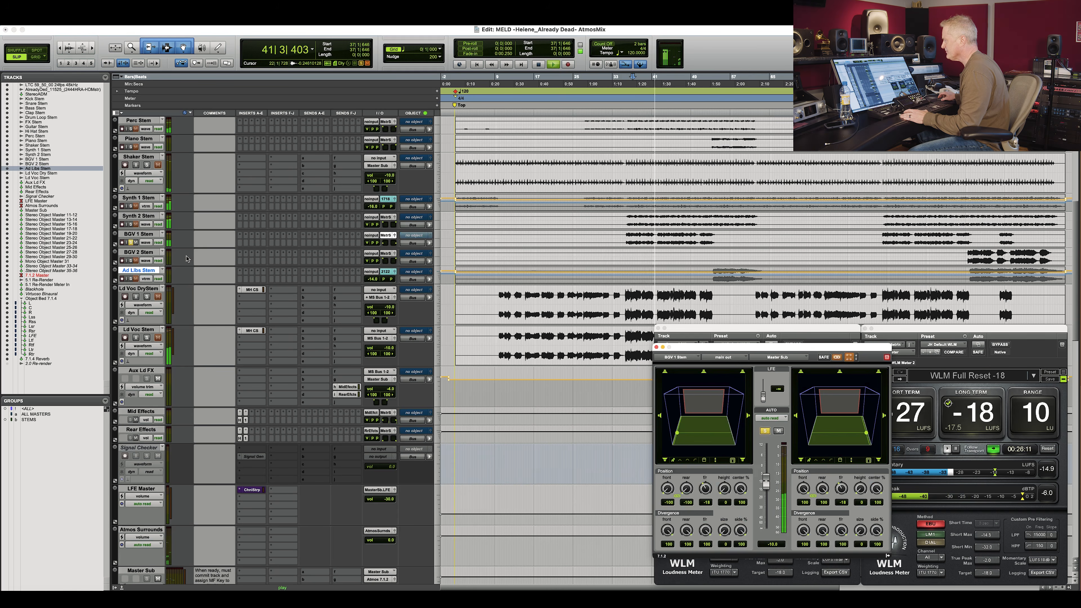
{"action": "left_click", "coordinate": [146, 243]}
{"action": "left_click", "coordinate": [148, 257]}
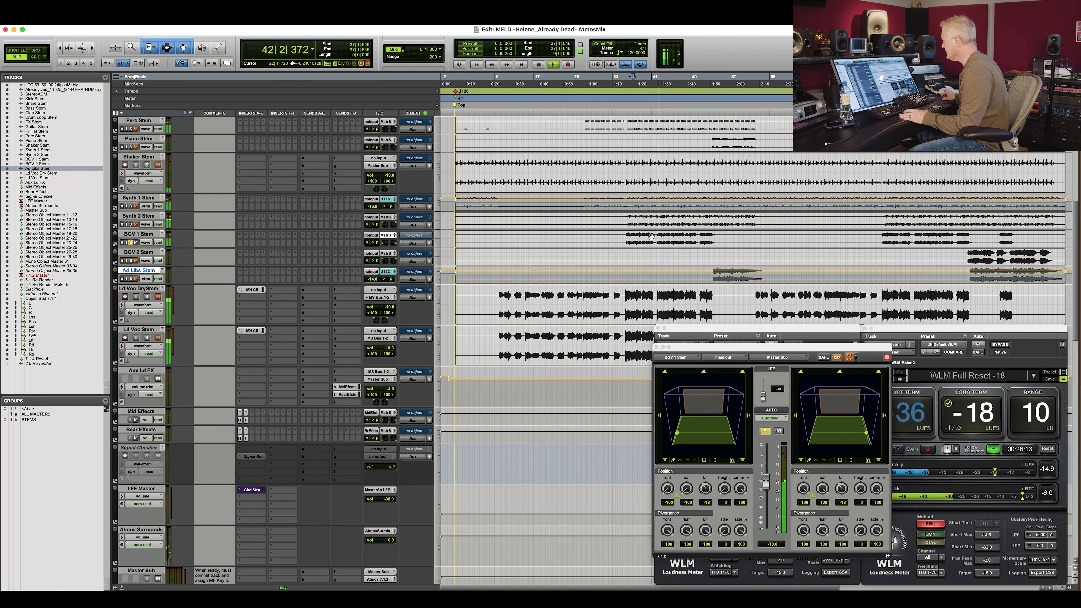
{"action": "left_click_drag", "start_coordinate": [651, 233], "coordinate": [651, 236]}
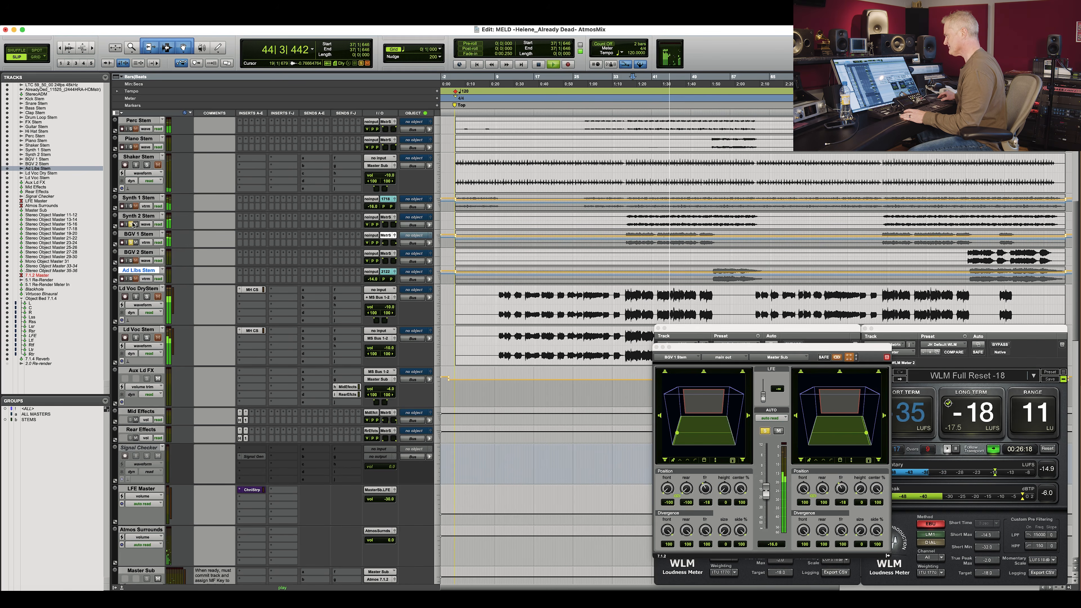
{"action": "left_click", "coordinate": [410, 233]}
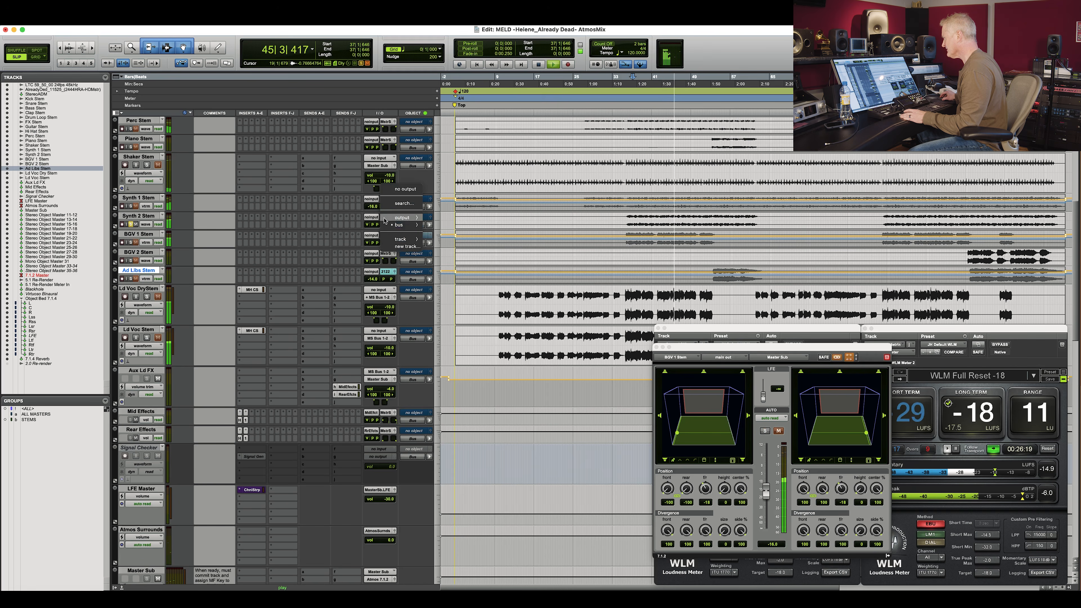
{"action": "mouse_move", "coordinate": [408, 227]}
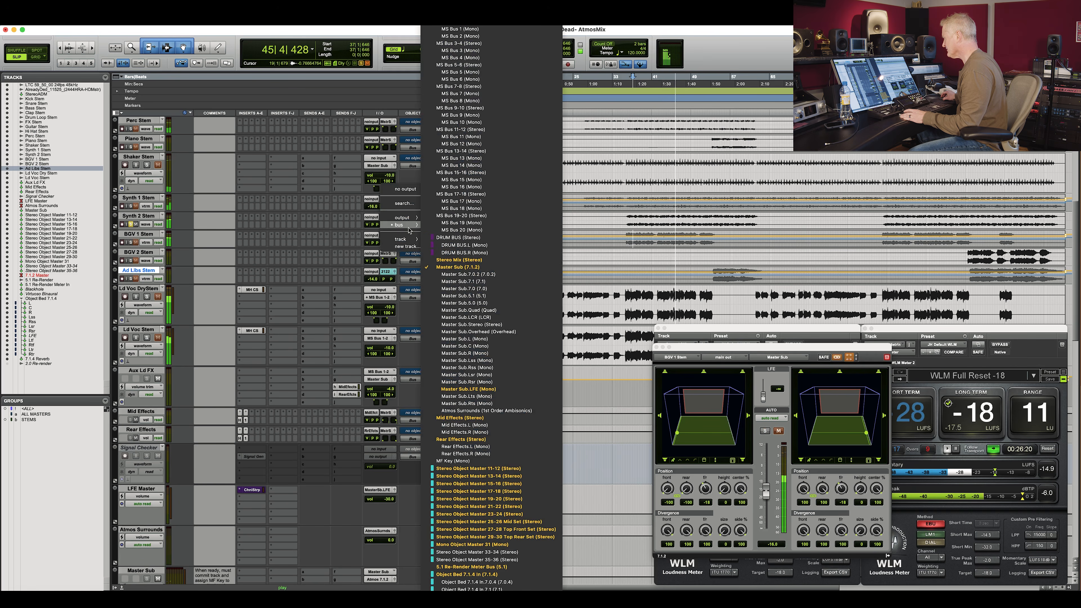
{"action": "left_click", "coordinate": [494, 501]}
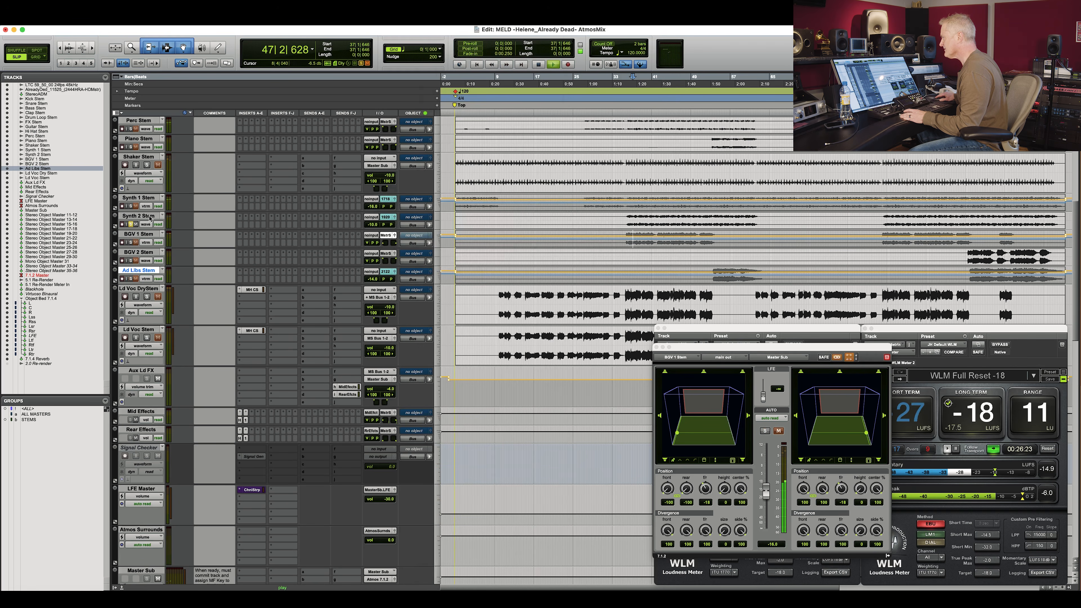
Solo the Synth 2 Stem and show only it and its Stereo Object Master 19-20 destination track.
{"action": "left_click", "coordinate": [146, 225]}
{"action": "left_click", "coordinate": [162, 240]}
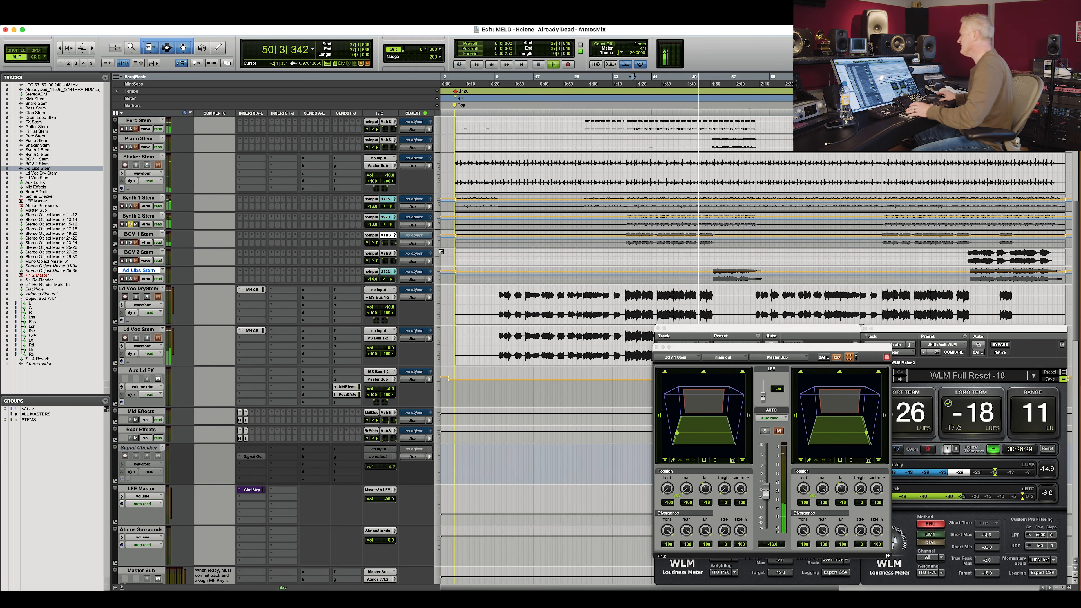
{"action": "scroll", "coordinate": [441, 251], "scroll_direction": "right", "scroll_amount": 10}
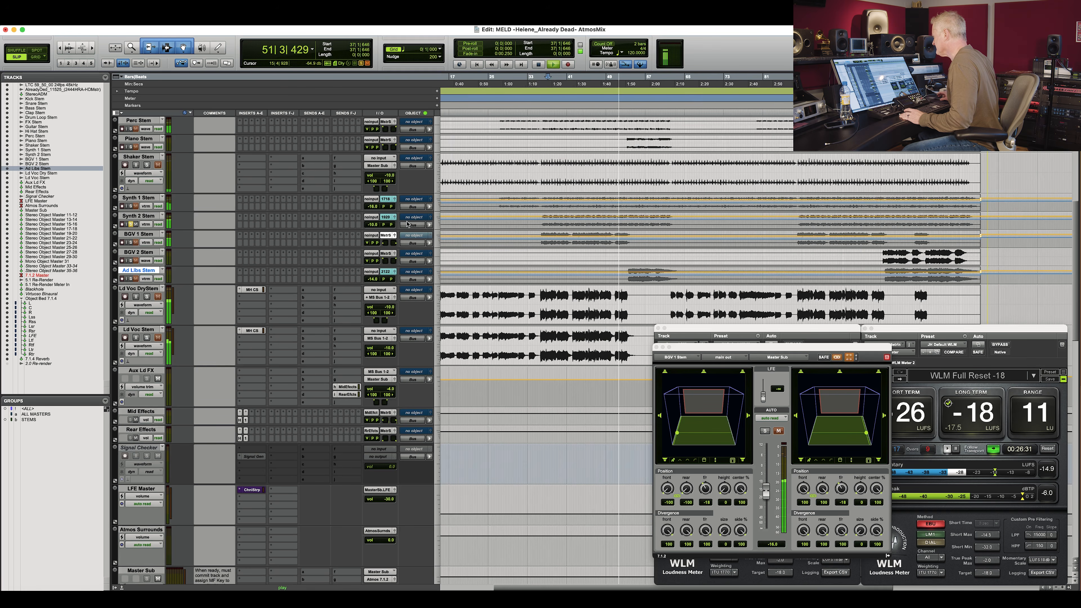
{"action": "right_click", "coordinate": [385, 218]}
{"action": "left_click", "coordinate": [426, 277]}
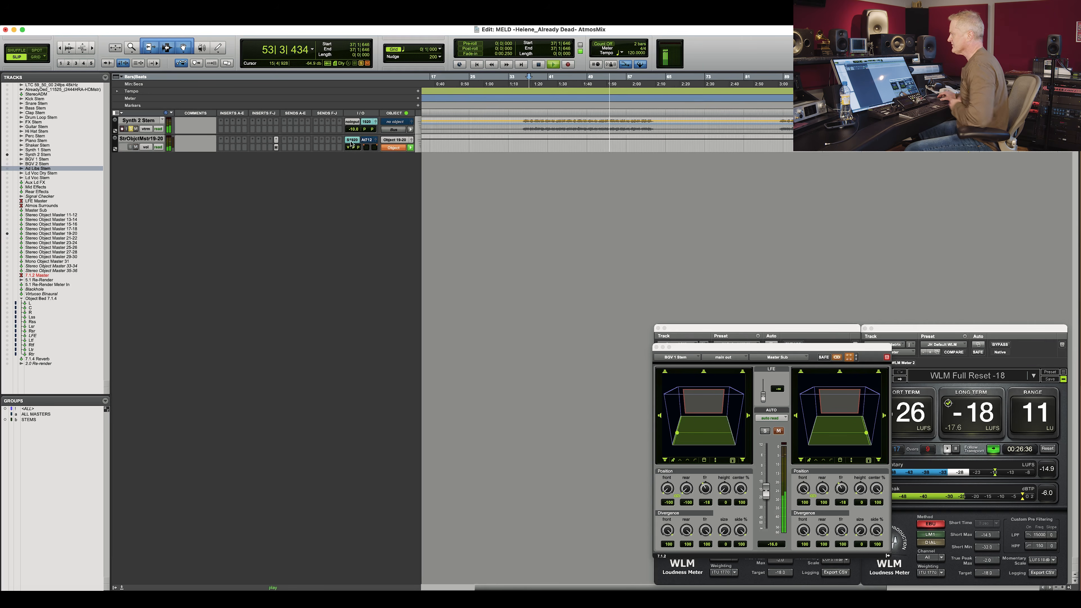
Open the StrObjctMst19-20 object panner, set its automation mode to touch, and move the window to the centre.
{"action": "left_click", "coordinate": [376, 142]}
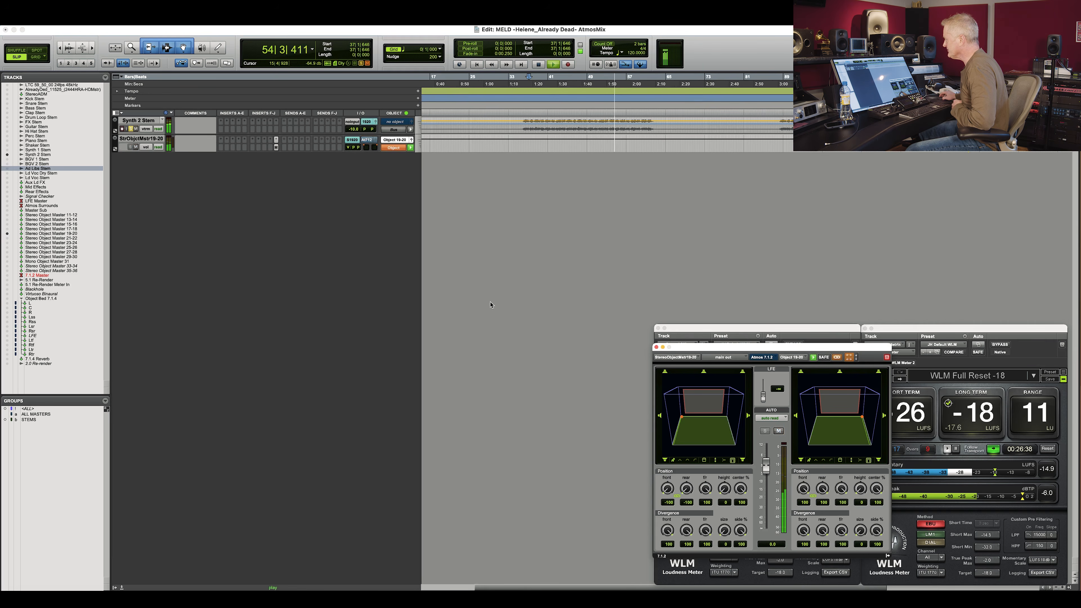
{"action": "left_click", "coordinate": [162, 148]}
{"action": "left_click", "coordinate": [164, 153]}
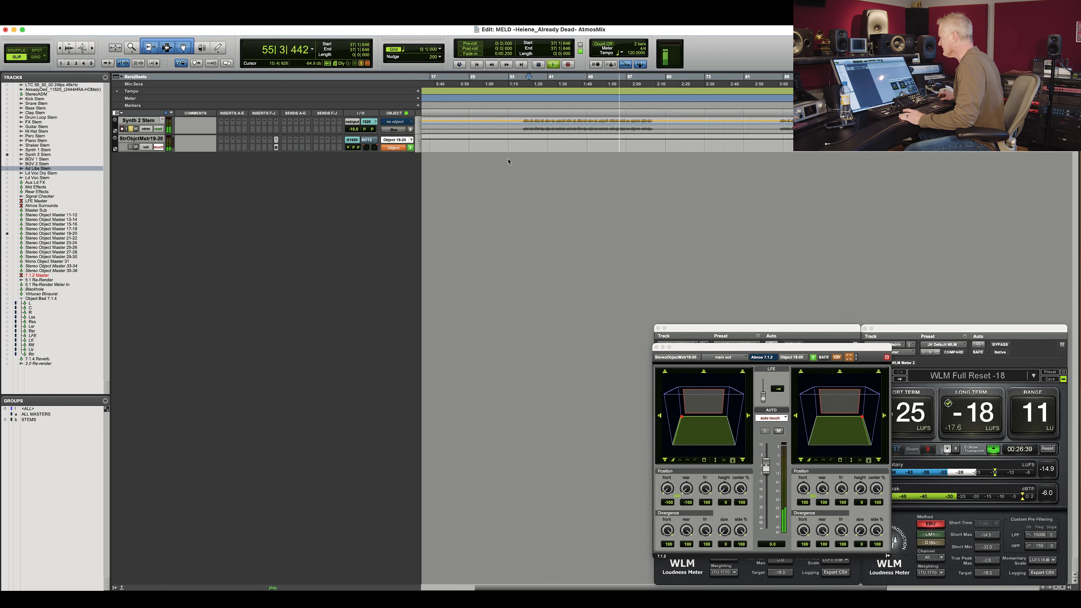
{"action": "left_click_drag", "start_coordinate": [826, 349], "coordinate": [529, 177]}
Play the song and write touch automation by moving the object's position and height in the panner.
{"action": "key", "text": "space"}
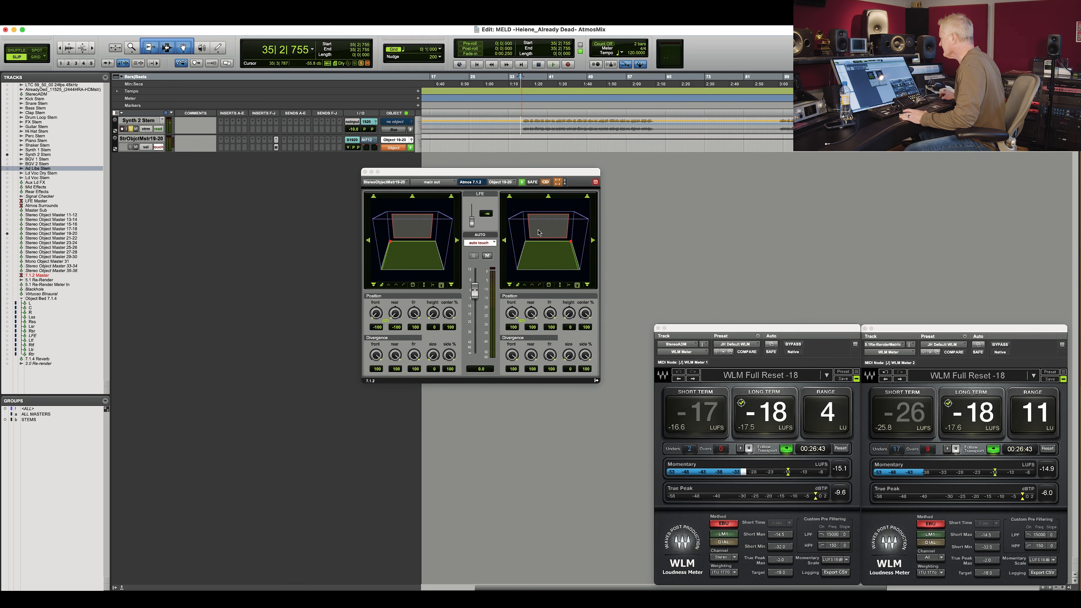
{"action": "left_click", "coordinate": [159, 147]}
{"action": "left_click", "coordinate": [160, 147]}
{"action": "left_click_drag", "start_coordinate": [549, 243], "coordinate": [550, 250]}
{"action": "left_click_drag", "start_coordinate": [571, 314], "coordinate": [587, 279]}
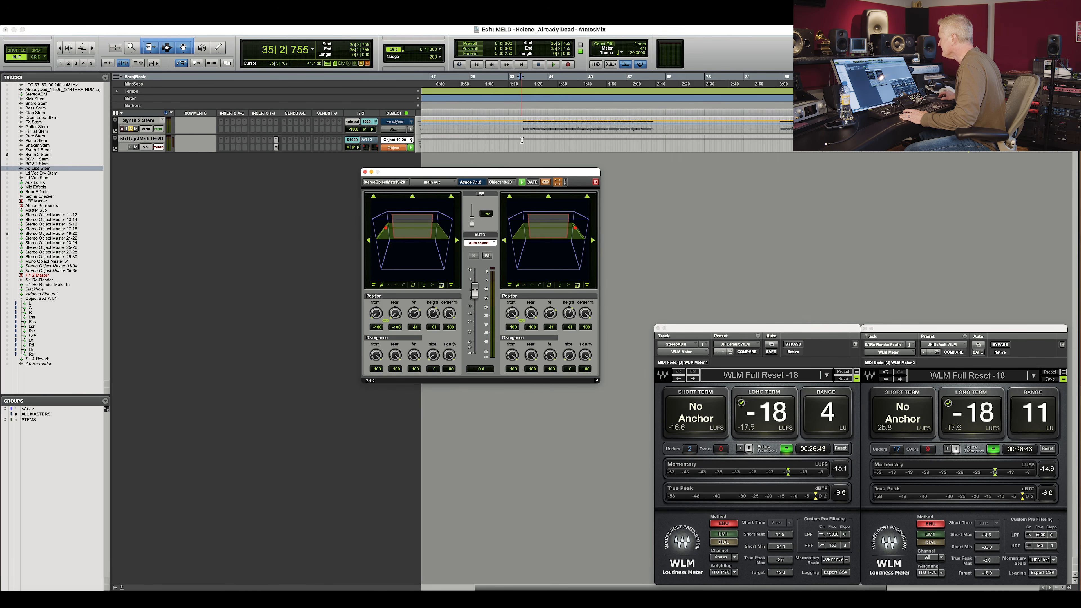
{"action": "key", "text": "space"}
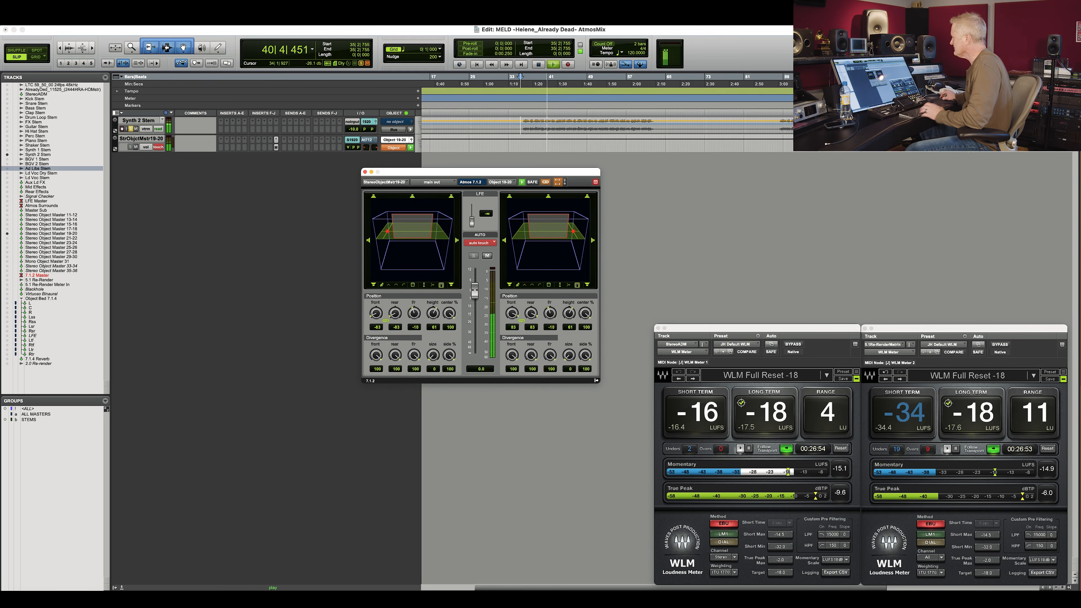
{"action": "key", "text": "space"}
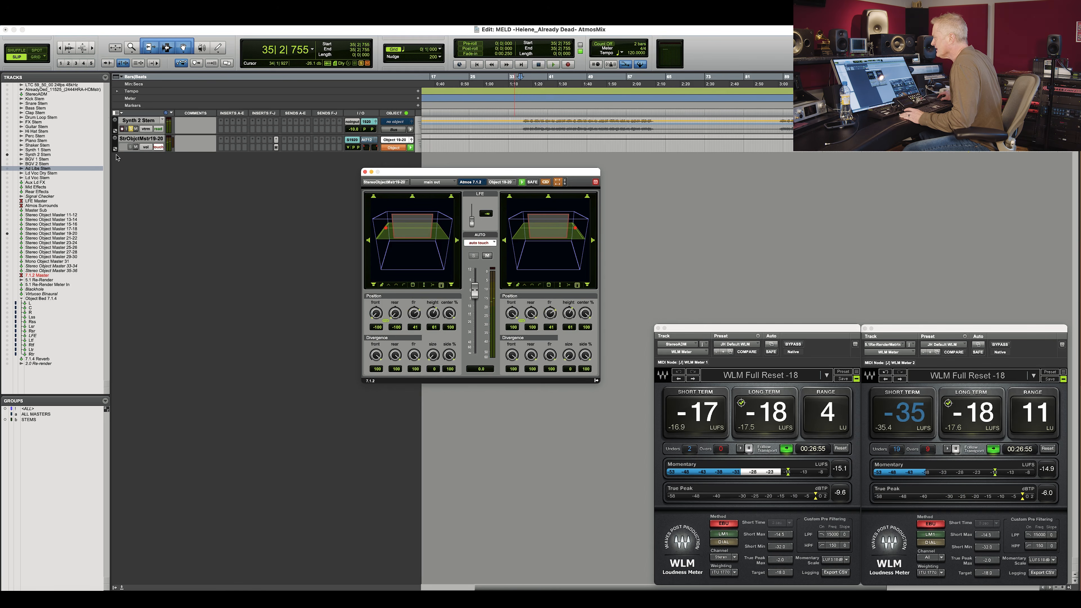
Show all pan automation lanes for the StrObjctMst19-20 track.
{"action": "left_click", "coordinate": [116, 149]}
{"action": "left_click", "coordinate": [128, 158]}
{"action": "mouse_move", "coordinate": [191, 194]}
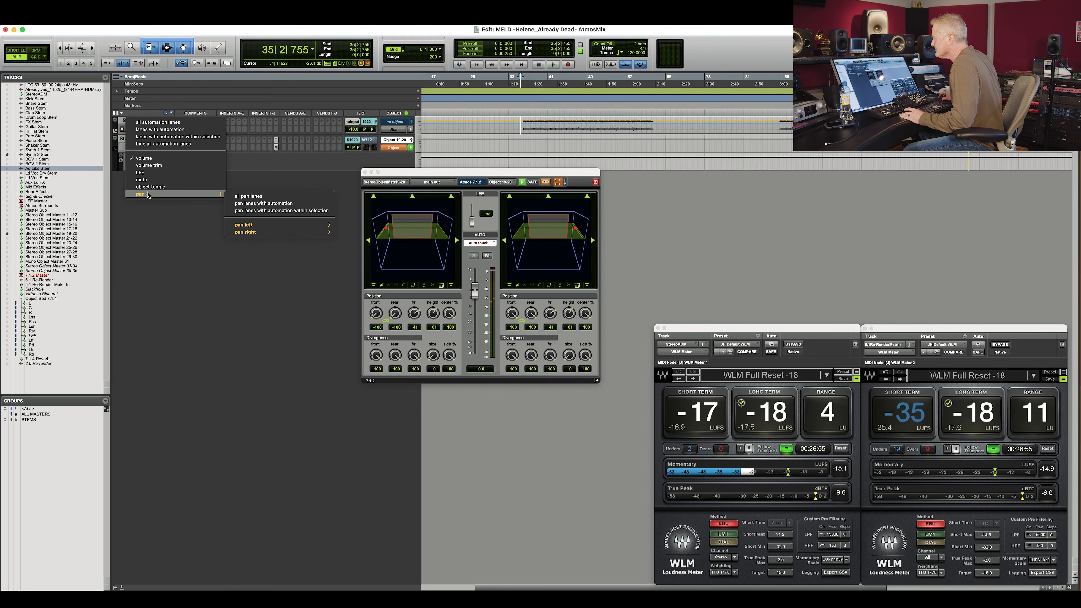
{"action": "left_click", "coordinate": [241, 197]}
Move the panner window aside and shrink the height of the pan automation lanes.
{"action": "left_click_drag", "start_coordinate": [430, 173], "coordinate": [805, 259]}
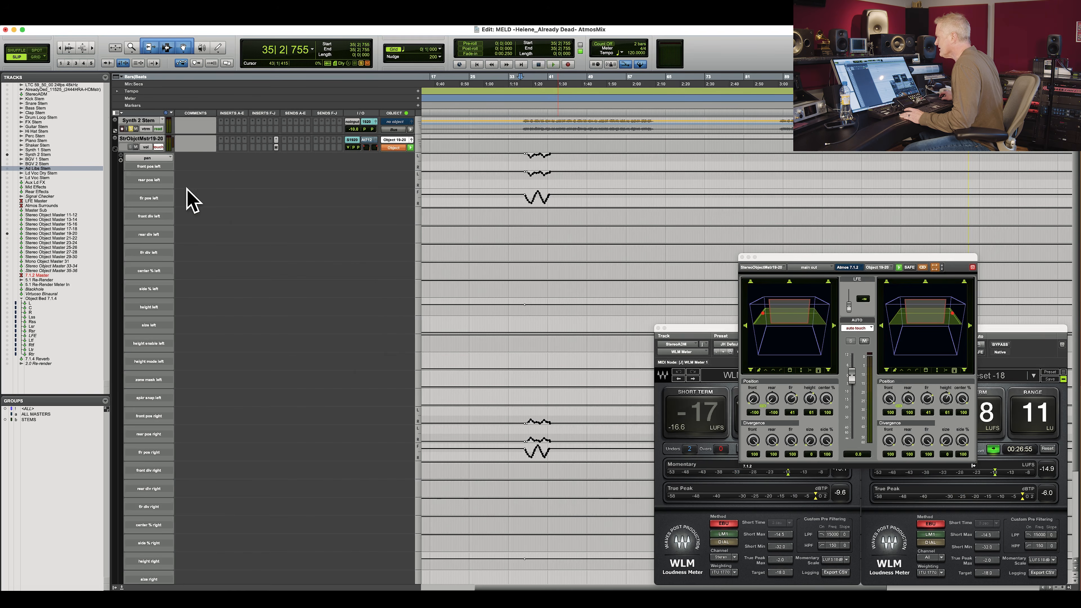
{"action": "left_click", "coordinate": [417, 171], "text": "ctrl"}
{"action": "left_click", "coordinate": [417, 163]}
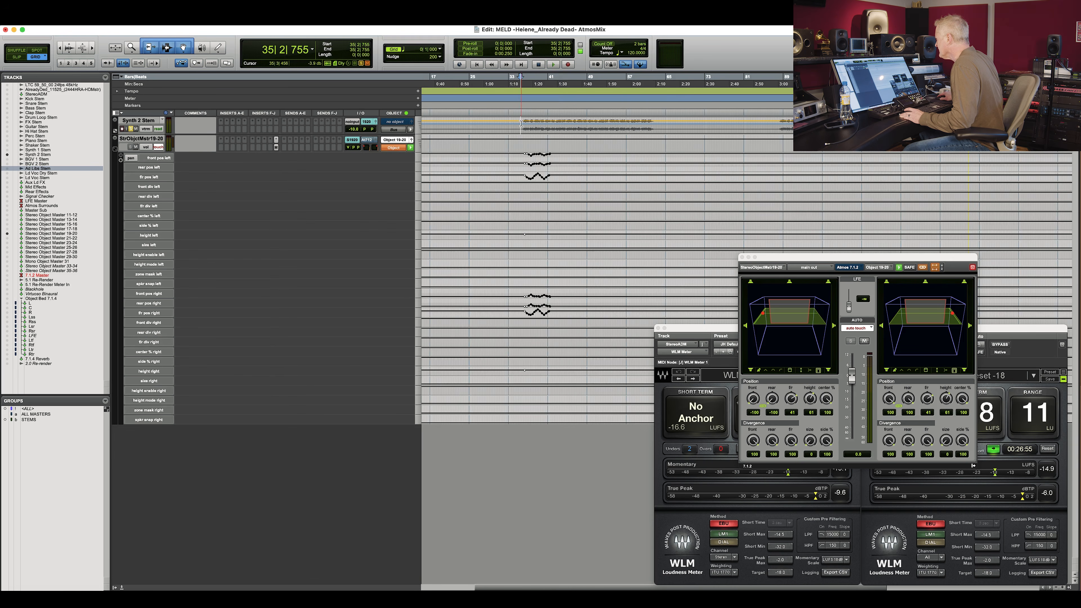
Select the written pan automation across all StrObjctMst19-20 lanes and duplicate it repeatedly along the timeline, confirming each duplication.
{"action": "left_click_drag", "start_coordinate": [521, 123], "coordinate": [678, 134]}
{"action": "left_click", "coordinate": [533, 119]}
{"action": "triple_click", "coordinate": [518, 123]}
{"action": "left_click_drag", "start_coordinate": [523, 119], "coordinate": [523, 122]}
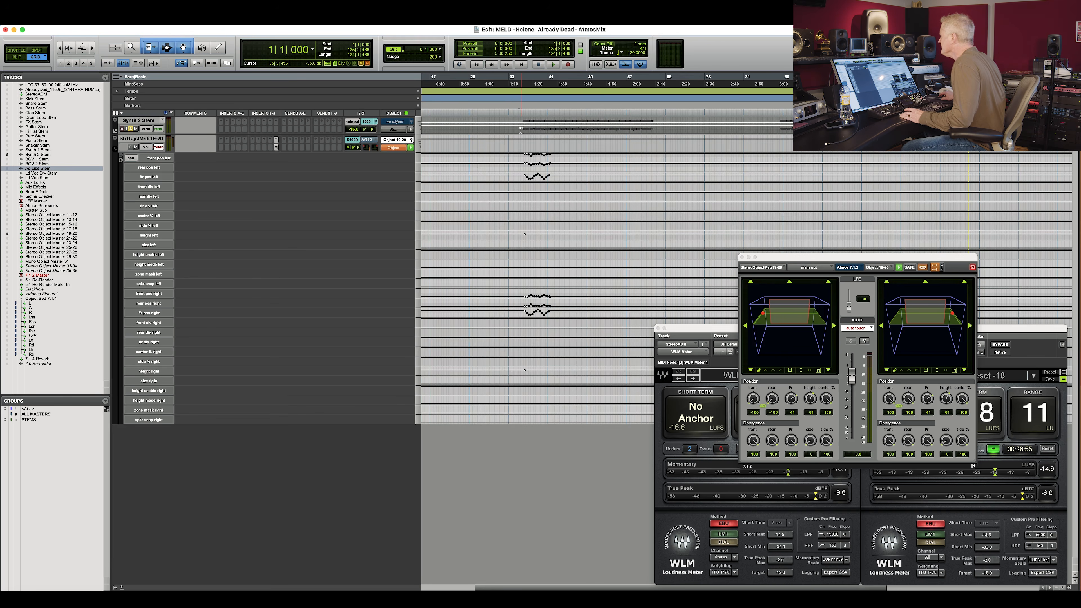
{"action": "left_click", "coordinate": [523, 129]}
{"action": "left_click_drag", "start_coordinate": [522, 127], "coordinate": [548, 428]}
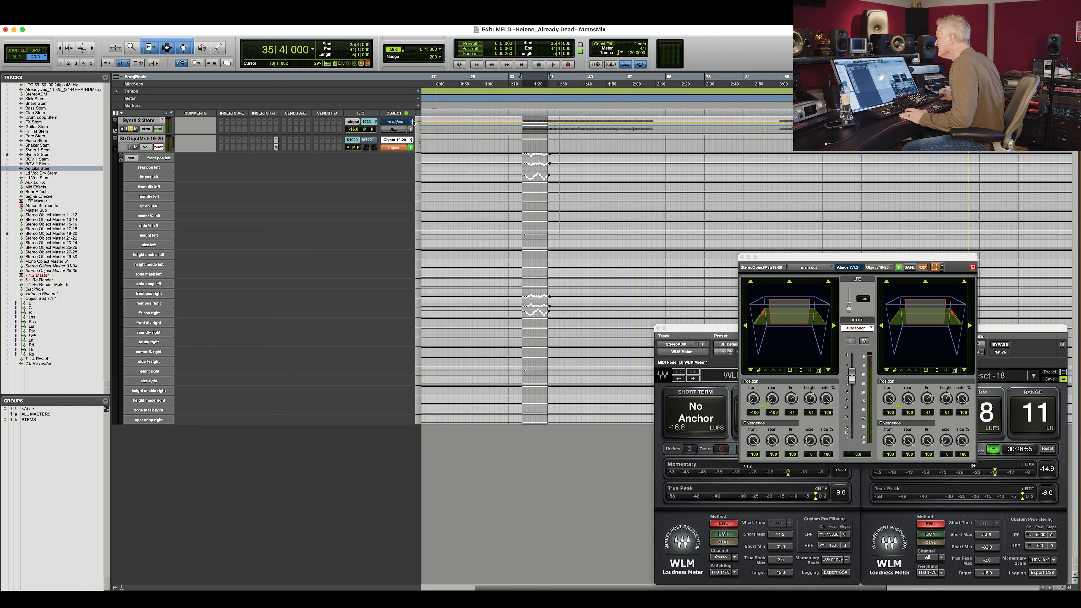
{"action": "left_click", "coordinate": [547, 147], "text": "shift"}
{"action": "left_click", "coordinate": [544, 148], "text": "shift"}
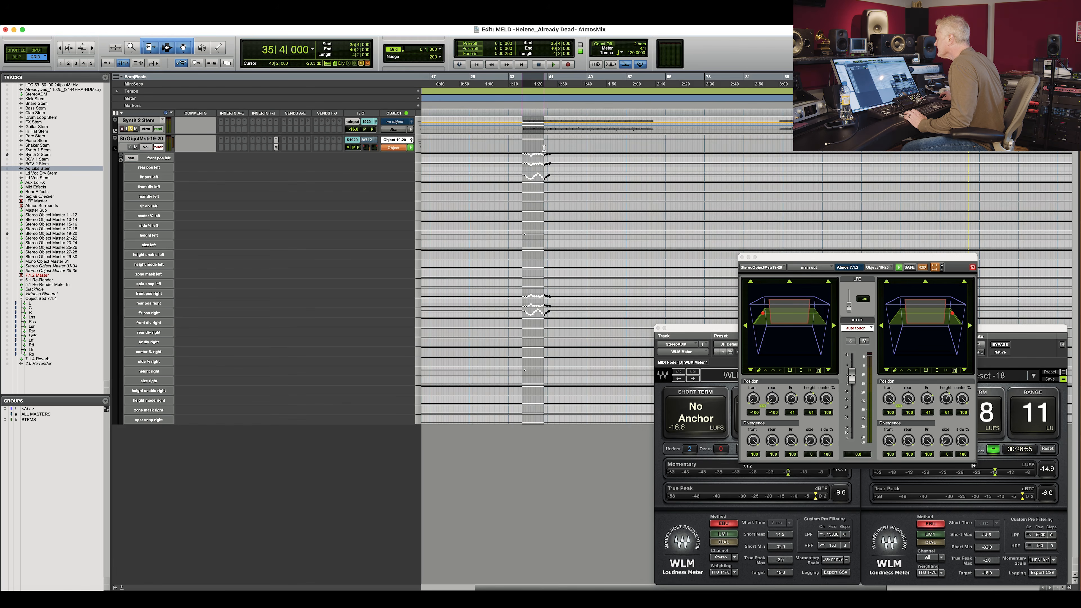
{"action": "key", "text": "super+d"}
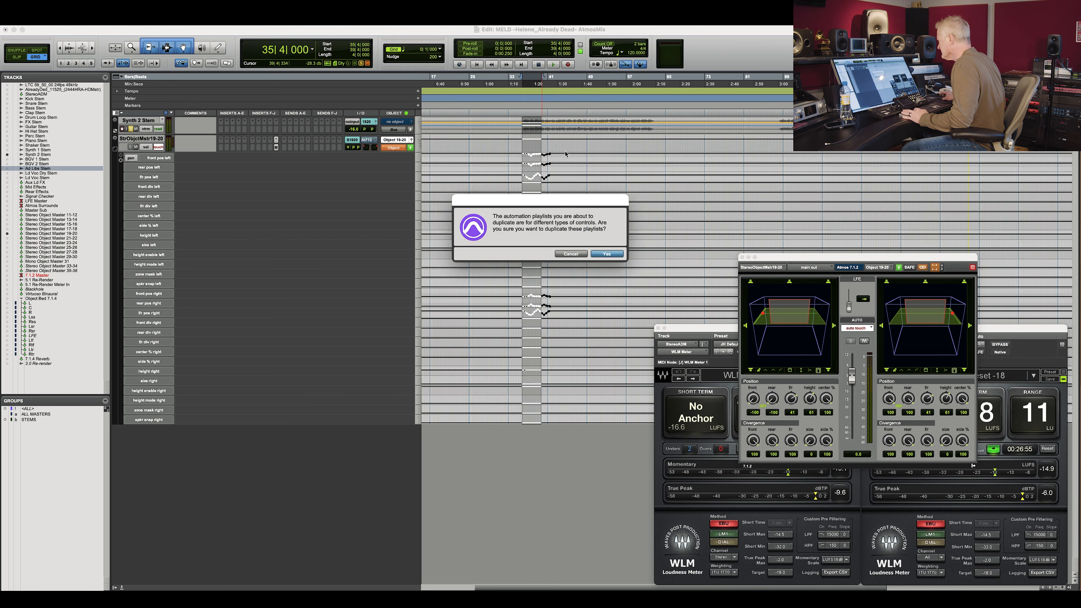
{"action": "left_click", "coordinate": [607, 255]}
{"action": "key", "text": "super+d"}
{"action": "left_click", "coordinate": [609, 255]}
{"action": "key", "text": "super+d"}
{"action": "left_click", "coordinate": [609, 255]}
{"action": "key", "text": "super+d"}
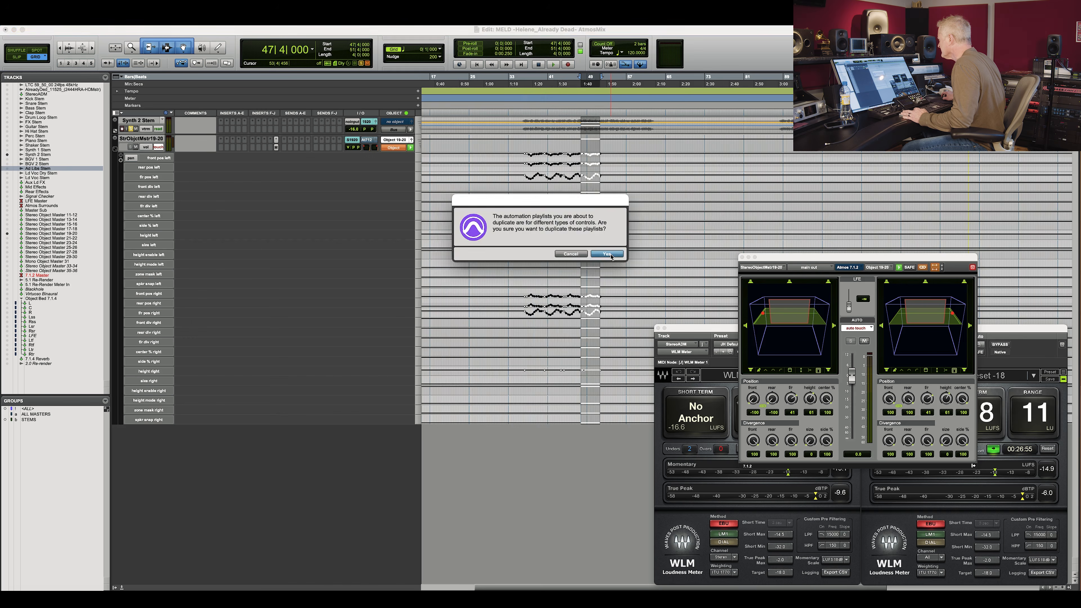
{"action": "left_click", "coordinate": [609, 254]}
{"action": "key", "text": "super+d"}
{"action": "left_click", "coordinate": [609, 254]}
{"action": "key", "text": "super+d"}
{"action": "left_click", "coordinate": [609, 254]}
{"action": "key", "text": "super+d"}
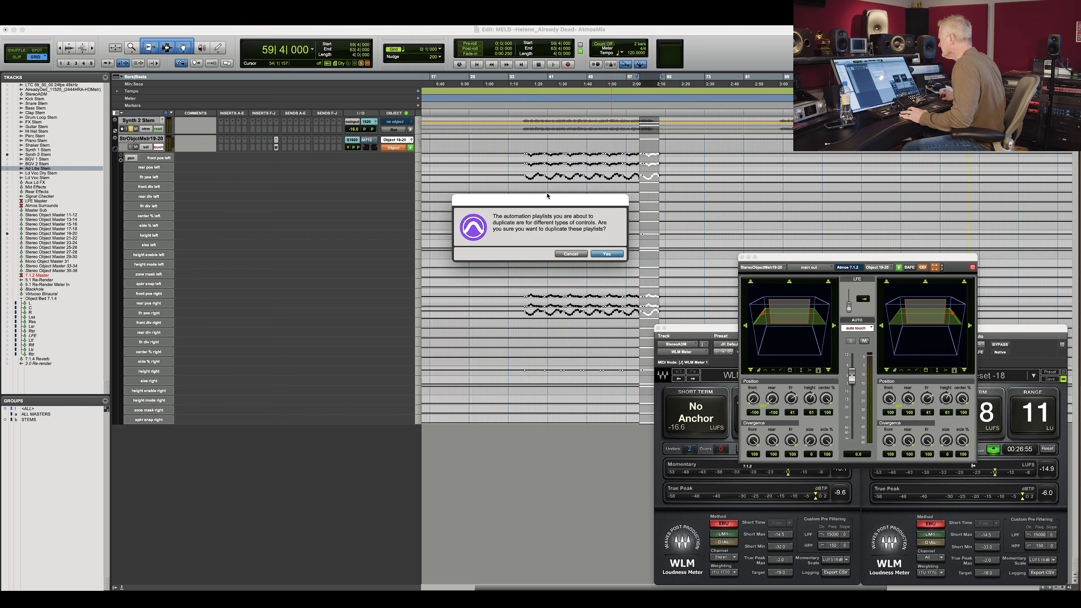
{"action": "left_click", "coordinate": [606, 254]}
Select the whole repeated automation section and duplicate it once more, confirming the duplication.
{"action": "left_click", "coordinate": [523, 161], "text": "shift"}
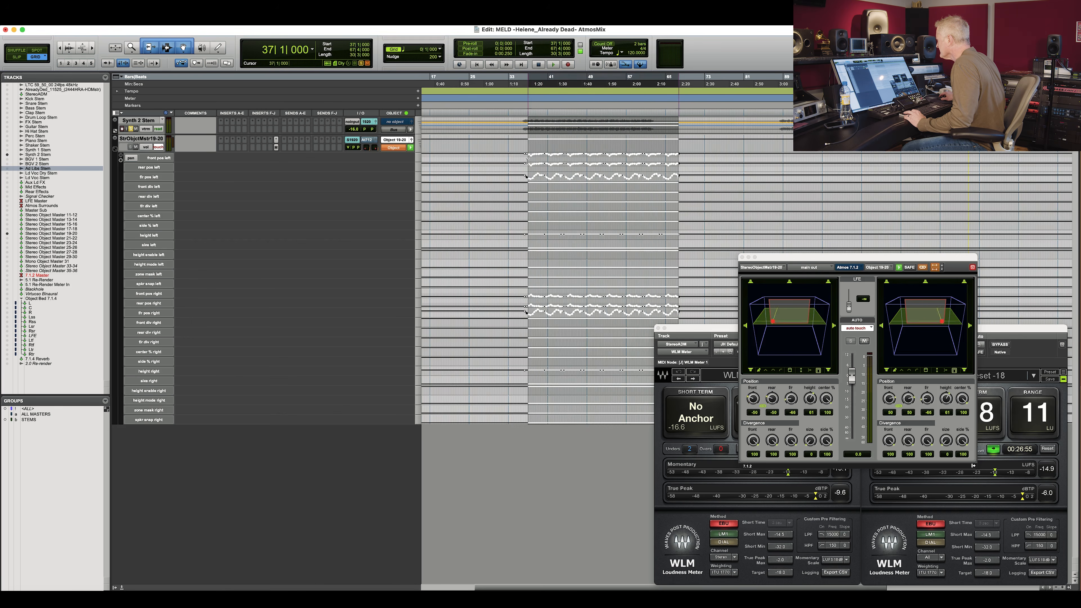
{"action": "left_click", "coordinate": [782, 165], "text": "shift"}
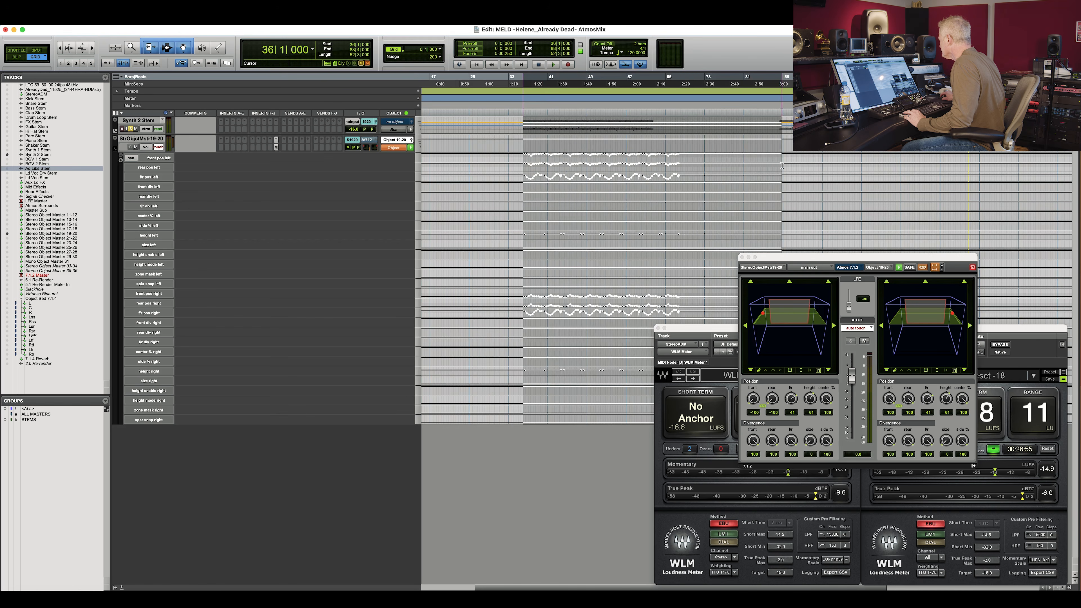
{"action": "key", "text": "super+d"}
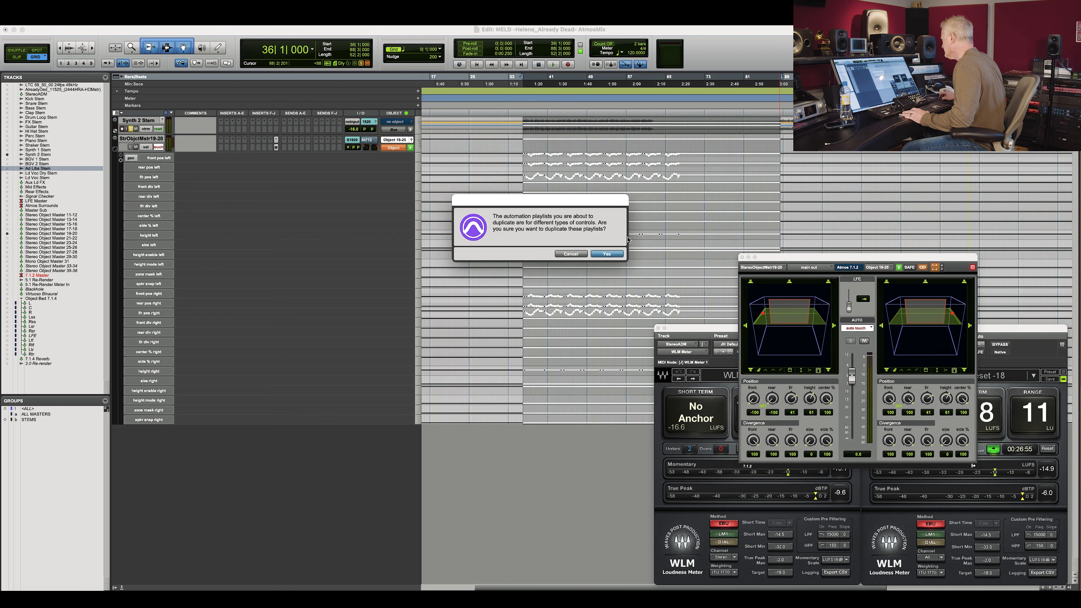
{"action": "key", "text": "Return"}
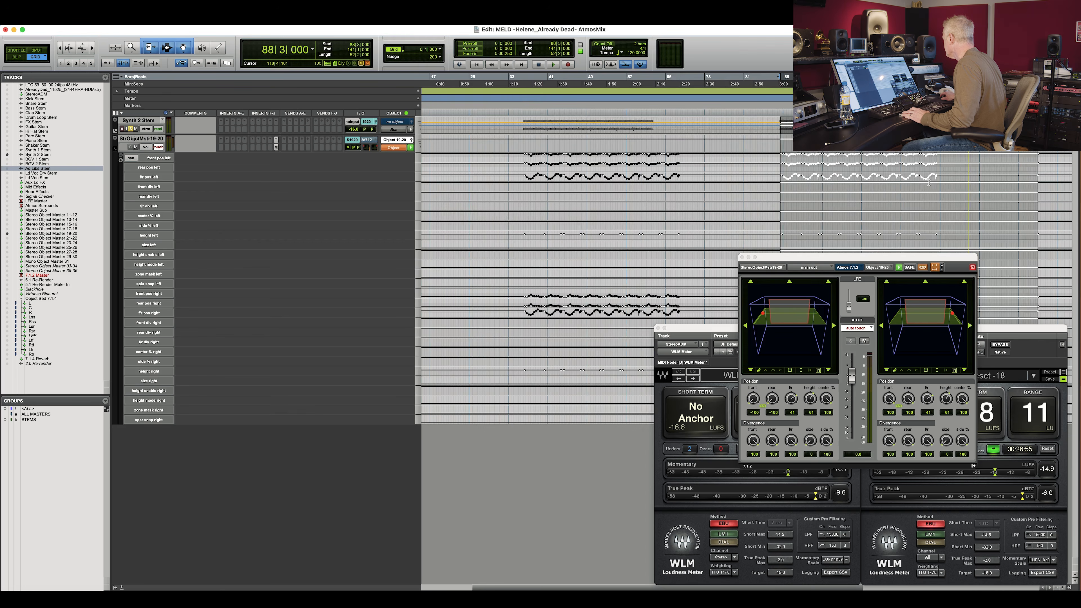
Play the song from a later point to audition the duplicated automation.
{"action": "left_click", "coordinate": [918, 168]}
{"action": "key", "text": "space"}
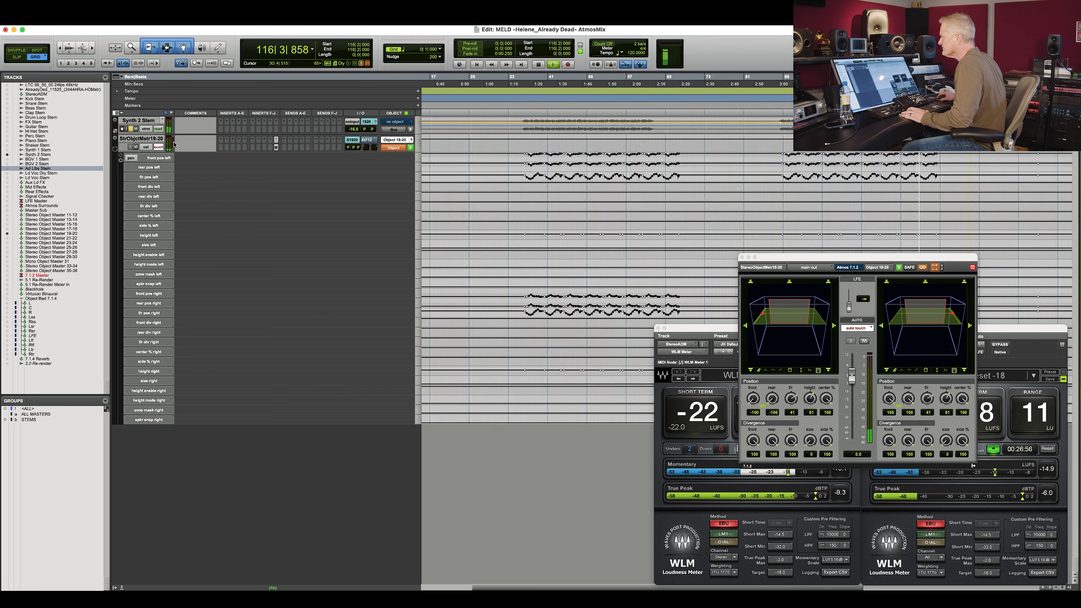
{"action": "key", "text": "space"}
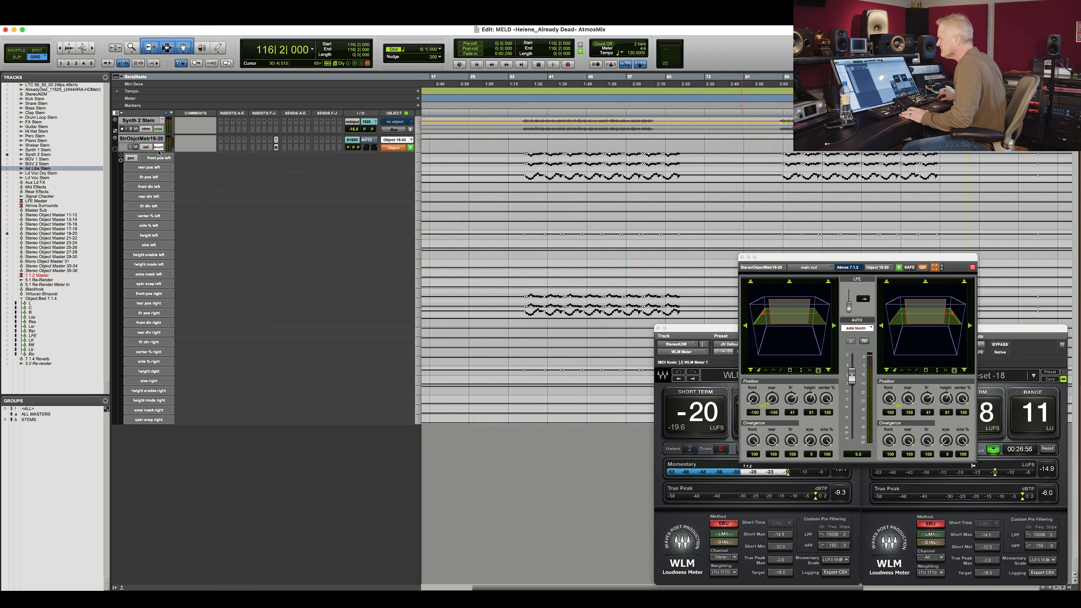
Restore all tracks in the edit window and bring the stereo object master tracks into view.
{"action": "left_click", "coordinate": [114, 149]}
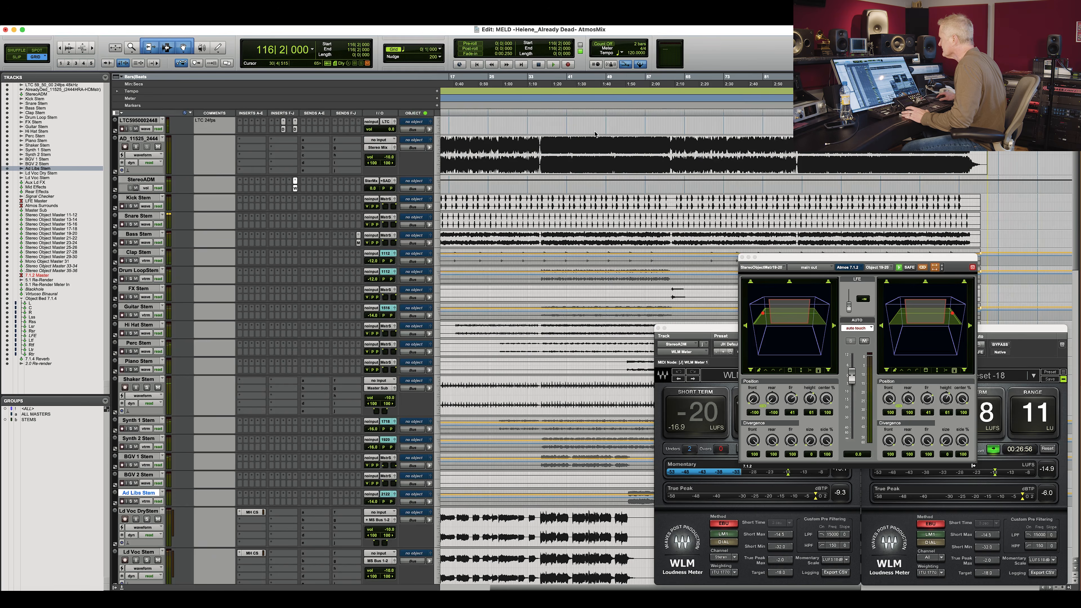
{"action": "left_click", "coordinate": [551, 236]}
{"action": "scroll", "coordinate": [552, 235], "scroll_direction": "down", "scroll_amount": 15}
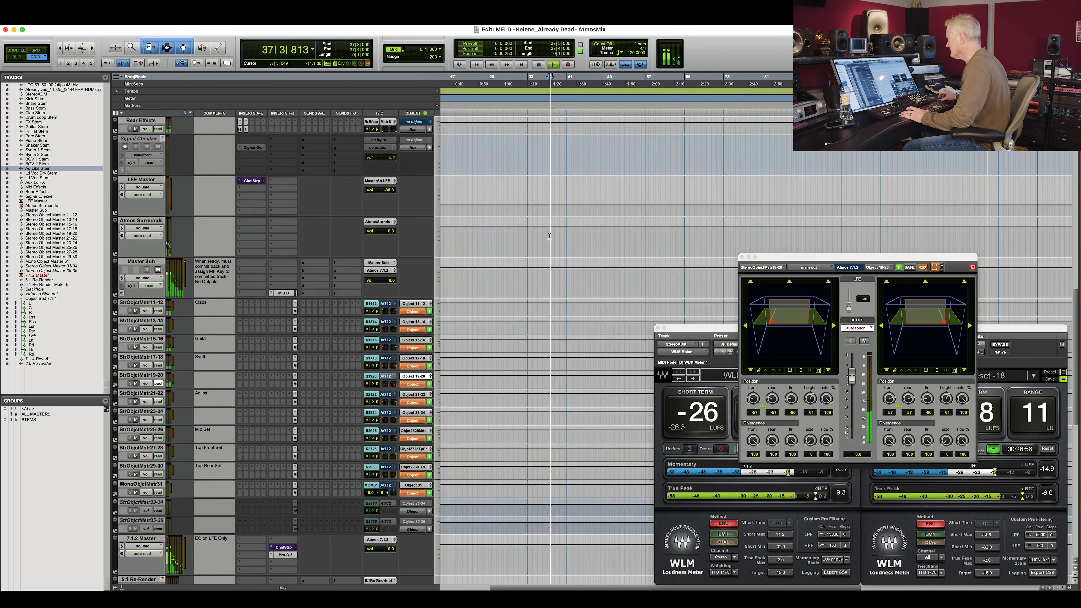
{"action": "left_click", "coordinate": [552, 235]}
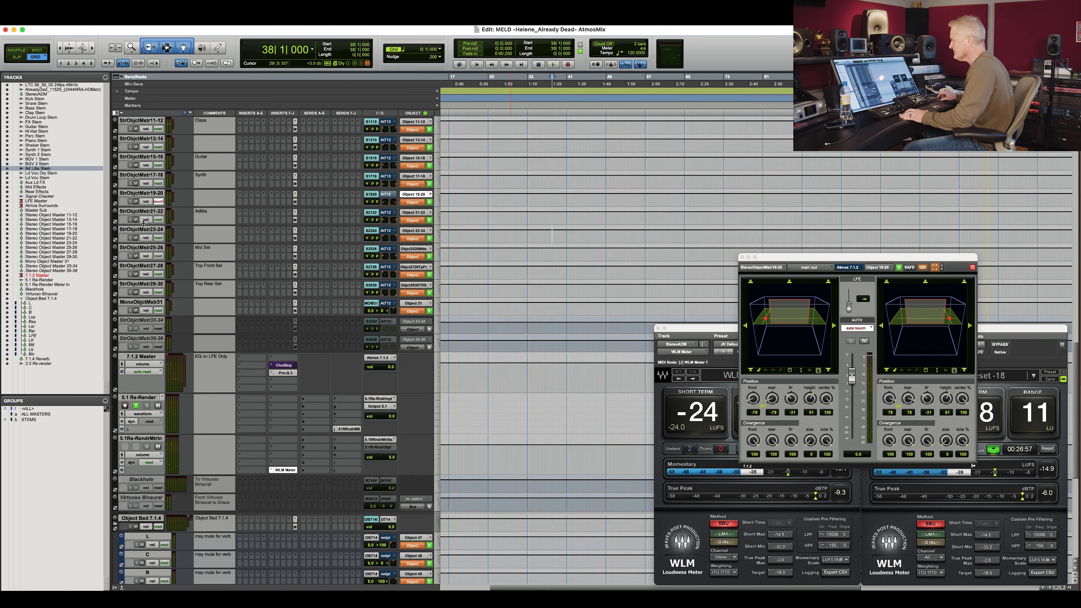
{"action": "key", "text": "space"}
Enter the comment "Synth move" for the StrObjctMst19-20 track.
{"action": "left_click", "coordinate": [158, 201]}
{"action": "left_click", "coordinate": [170, 195]}
{"action": "left_click", "coordinate": [205, 202]}
{"action": "type", "text": "Syth"}
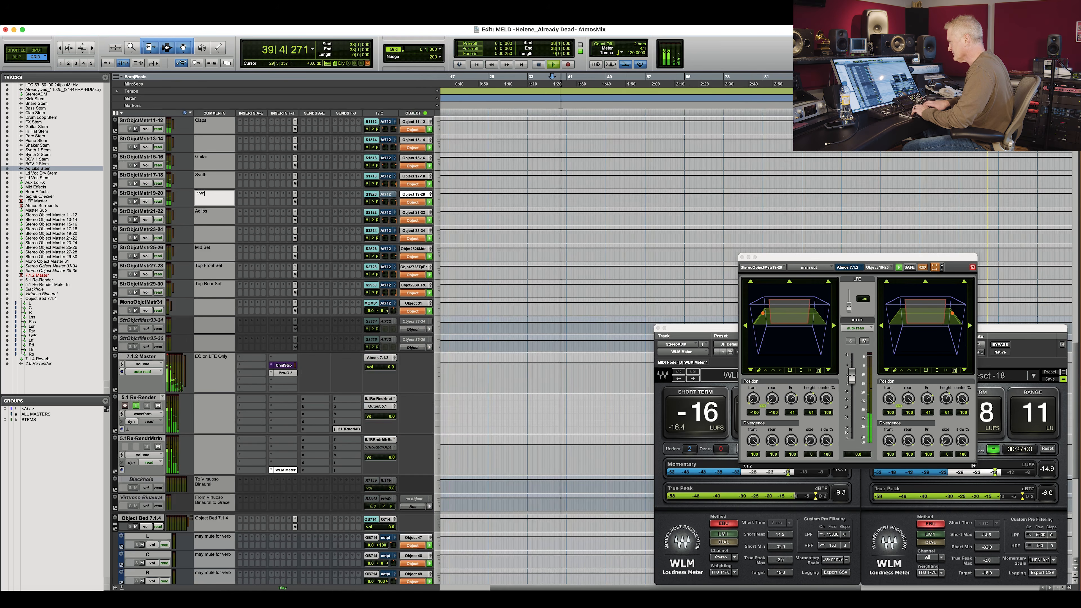
{"action": "key", "text": "BackSpace"}
{"action": "type", "text": "nth move"}
{"action": "key", "text": "Return"}
Switch to the Dolby Atmos Renderer to inspect the object positions and loudness, then return to Pro Tools.
{"action": "key", "text": "super+Tab"}
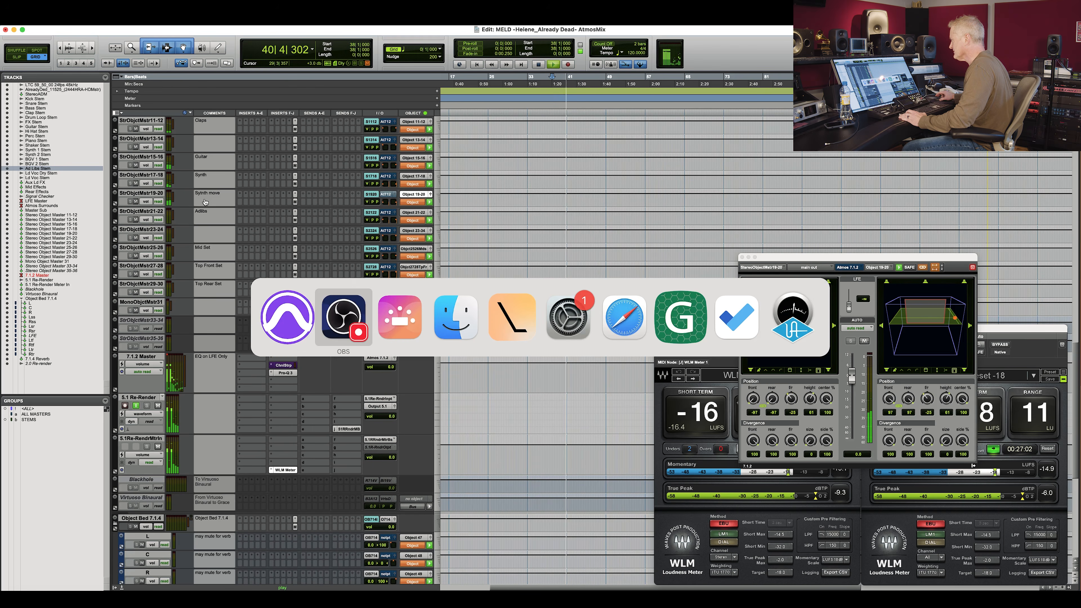
{"action": "key", "text": "super+shift+Tab"}
{"action": "key", "text": "super+shift+Tab"}
{"action": "key", "text": "super+shift+Tab"}
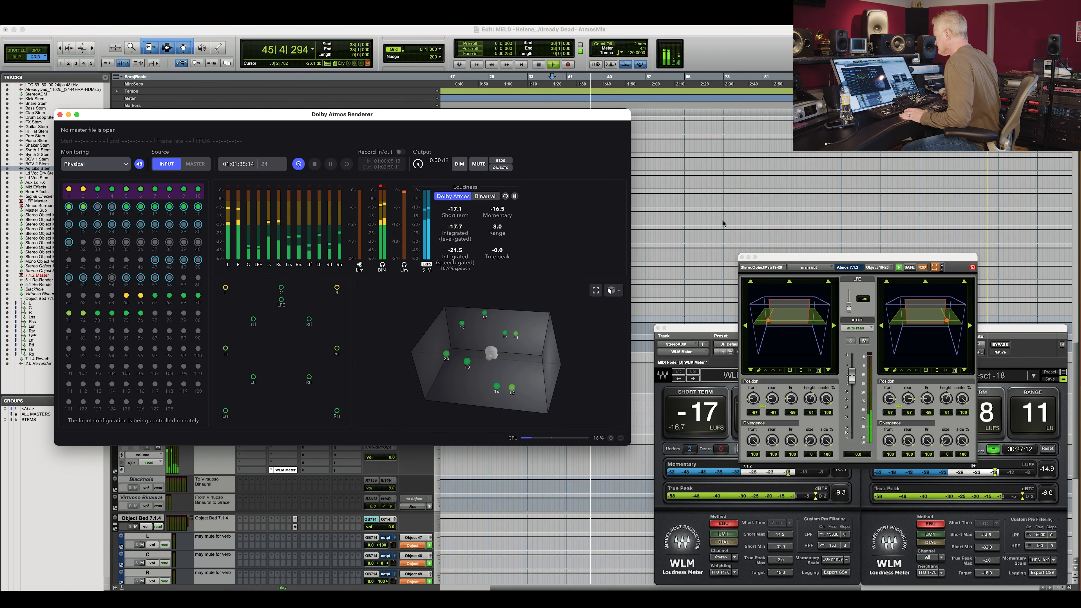
{"action": "left_click", "coordinate": [148, 109]}
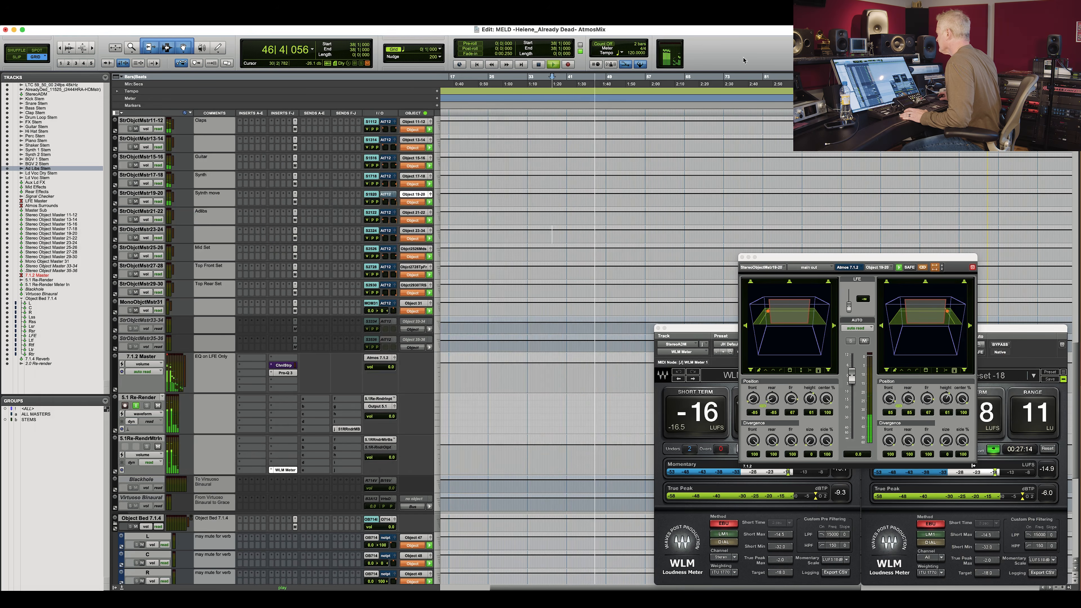
Play the song around the FX Stem's sound effect to listen to it.
{"action": "scroll", "coordinate": [687, 250], "scroll_direction": "up", "scroll_amount": 10}
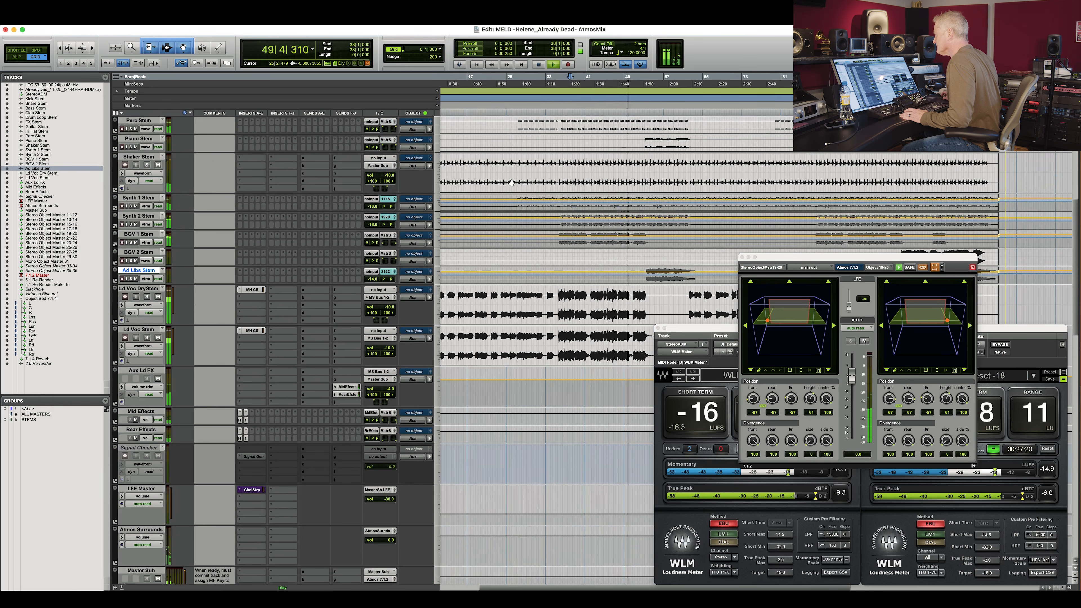
{"action": "scroll", "coordinate": [567, 151], "scroll_direction": "up", "scroll_amount": 5}
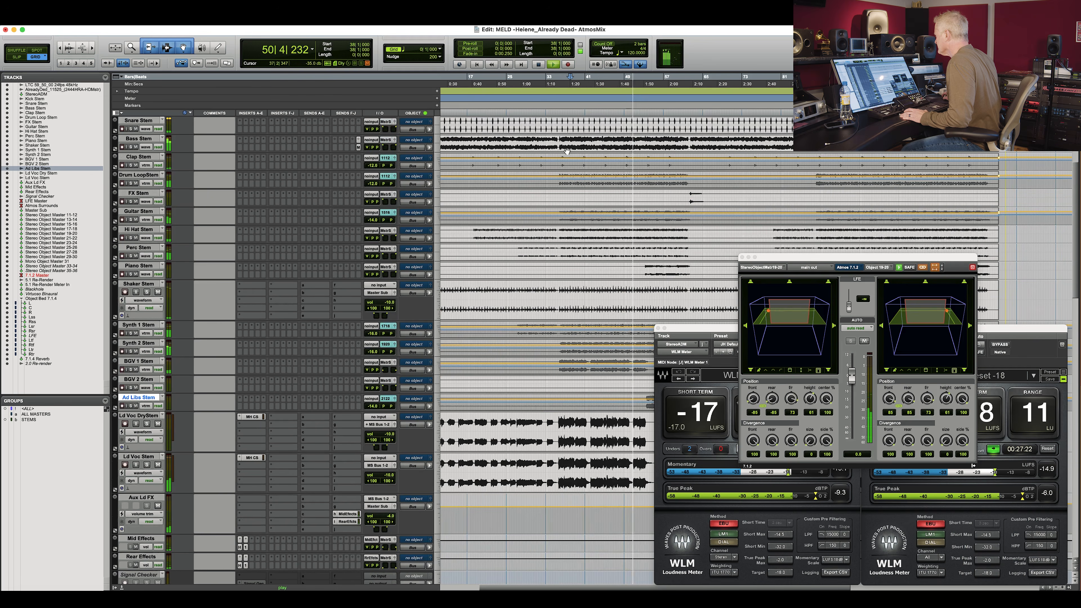
{"action": "key", "text": "space"}
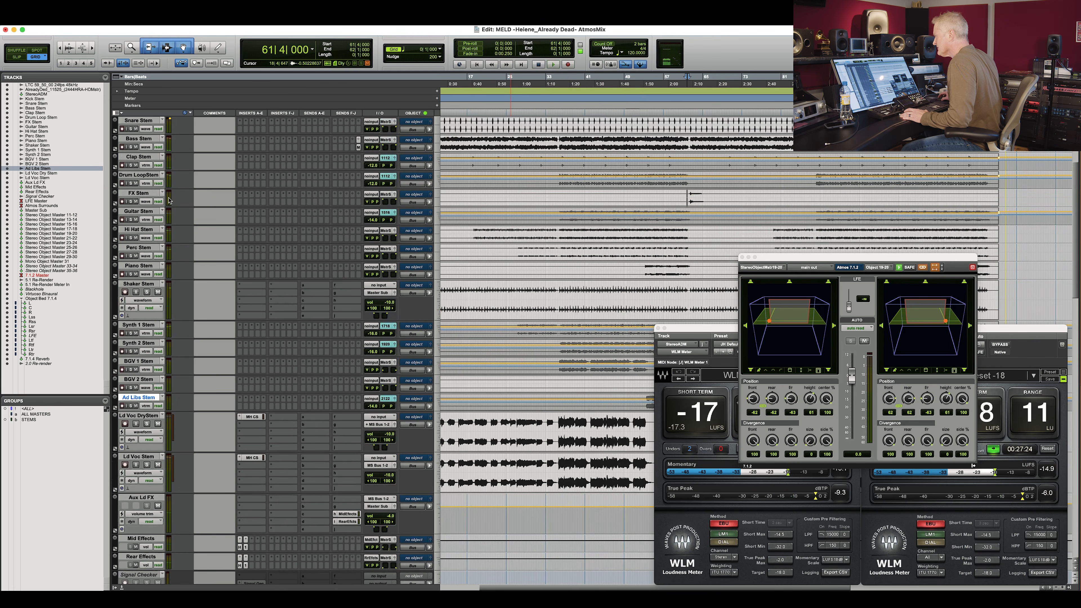
{"action": "left_click", "coordinate": [688, 194]}
{"action": "key", "text": "space"}
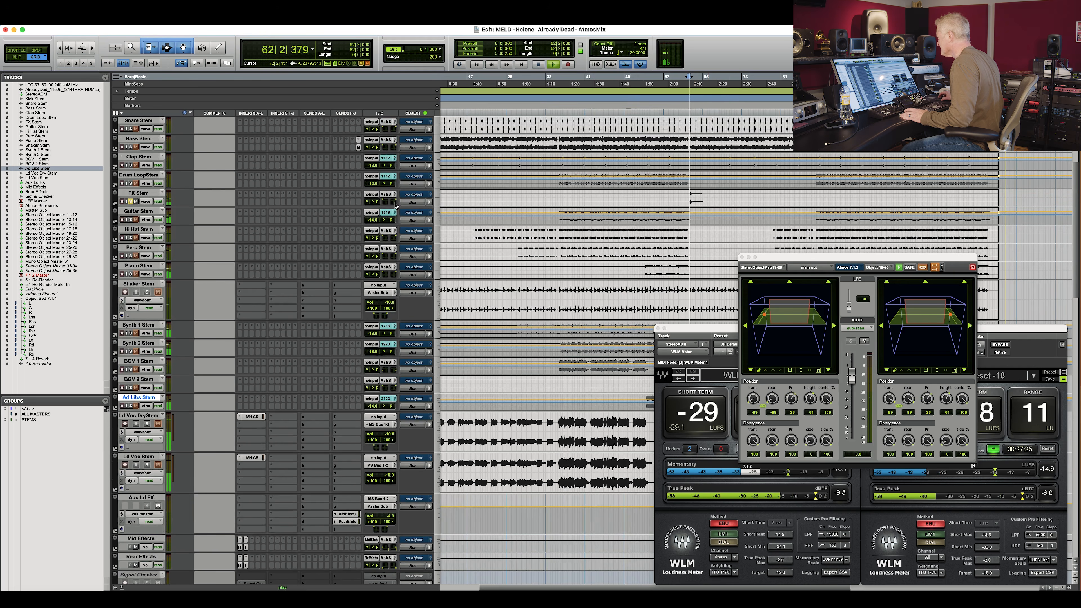
{"action": "key", "text": "space"}
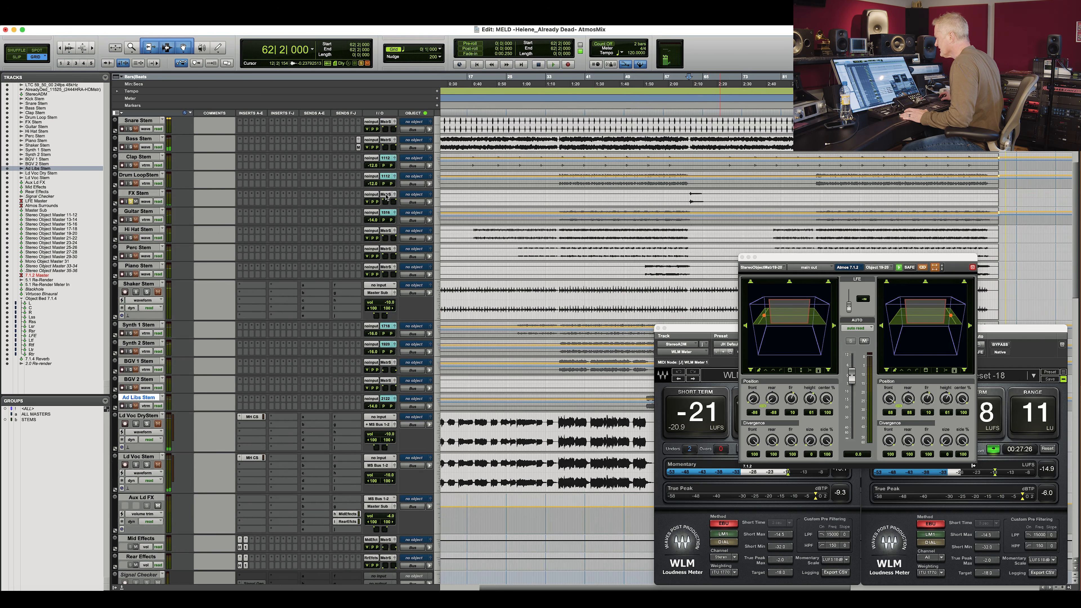
Show only the tracks assigned to Stereo Object Master 13-14 from the FX Stem's output.
{"action": "left_click", "coordinate": [387, 196]}
{"action": "mouse_move", "coordinate": [399, 196]}
{"action": "left_click", "coordinate": [489, 479]}
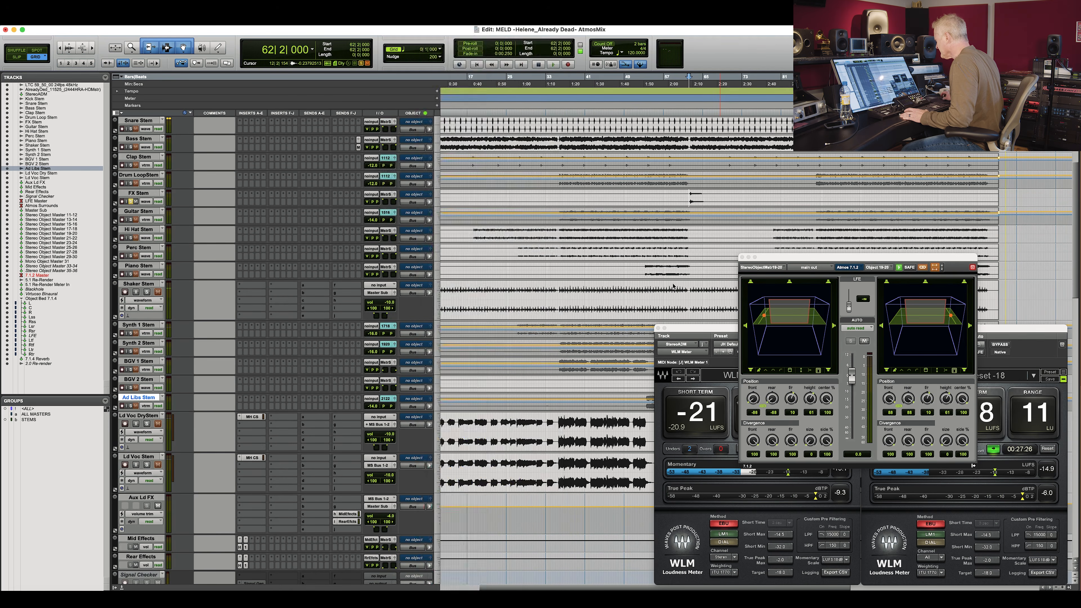
{"action": "right_click", "coordinate": [383, 196]}
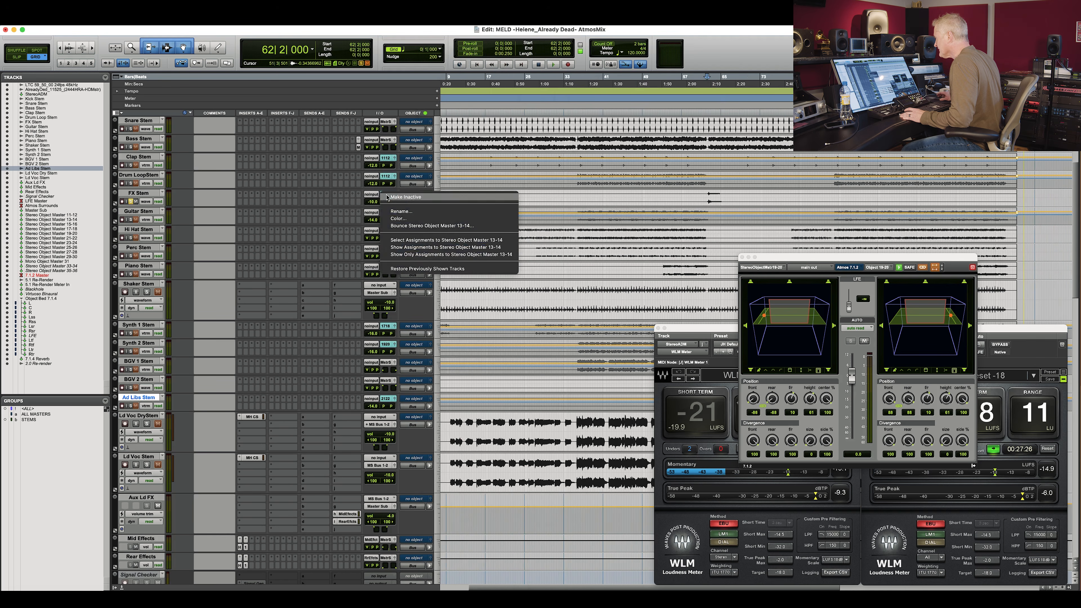
{"action": "left_click", "coordinate": [418, 256]}
{"action": "left_click", "coordinate": [685, 123]}
{"action": "left_click", "coordinate": [151, 130]}
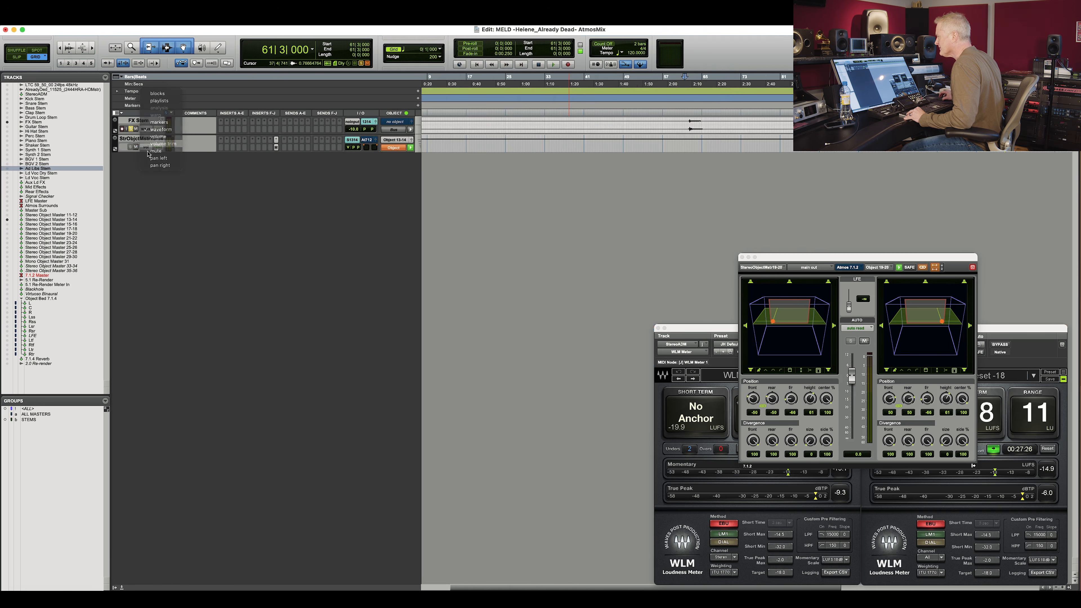
{"action": "left_click", "coordinate": [147, 145]}
{"action": "left_click", "coordinate": [192, 141]}
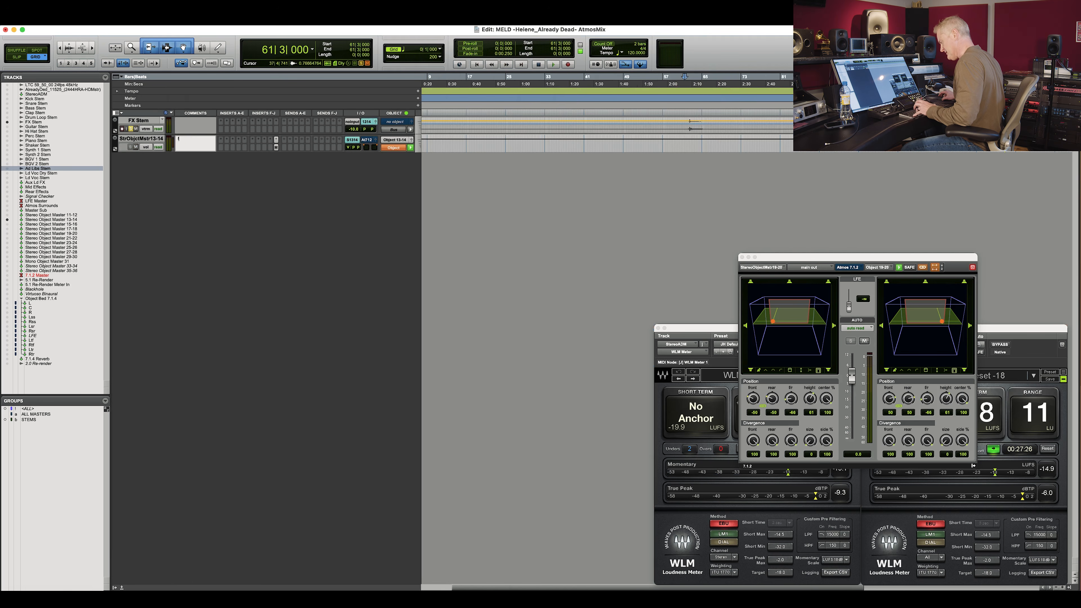
{"action": "left_click", "coordinate": [329, 163]}
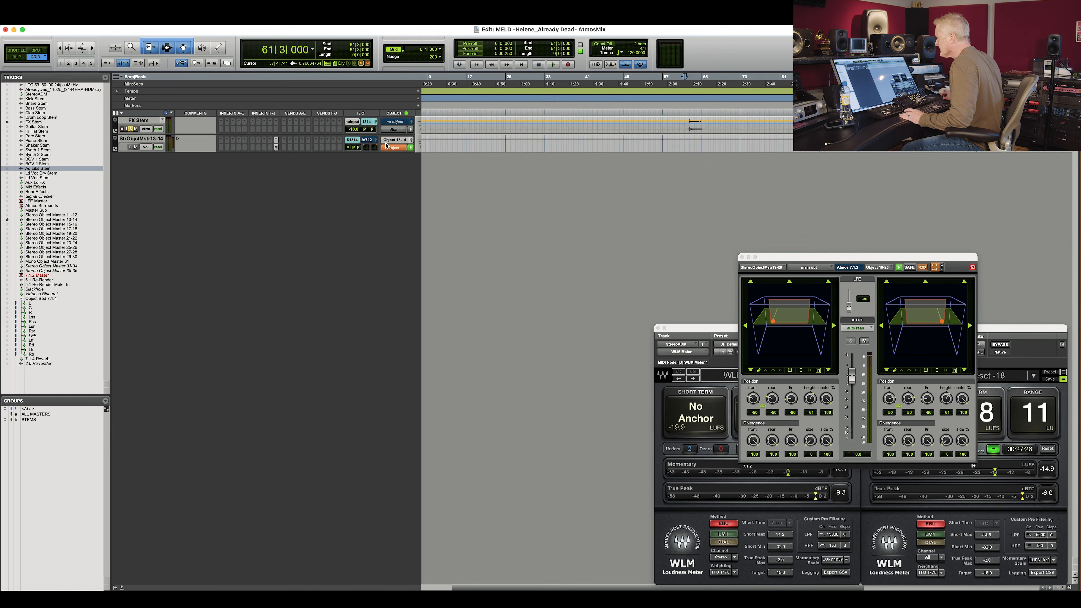
Open the StrObjctMst13-14 object panner and move its window to the centre of the screen.
{"action": "left_click", "coordinate": [375, 142]}
{"action": "left_click_drag", "start_coordinate": [767, 256], "coordinate": [507, 192]}
{"action": "left_click", "coordinate": [681, 133]}
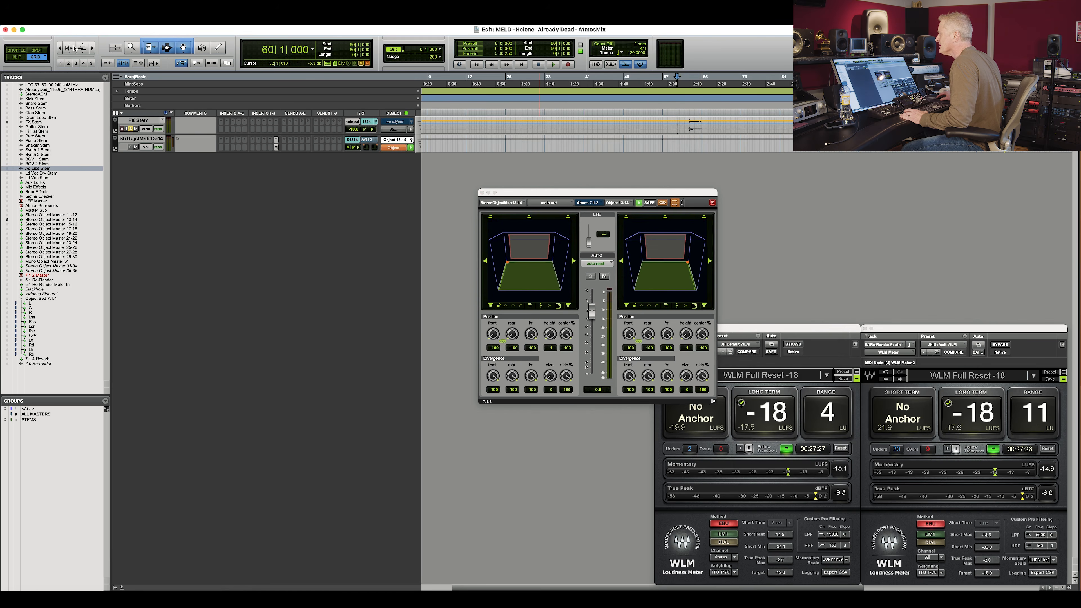
Play the song and move the object's position and height in the panner.
{"action": "key", "text": "space"}
{"action": "left_click", "coordinate": [704, 283]}
{"action": "left_click_drag", "start_coordinate": [705, 283], "coordinate": [696, 289]}
{"action": "left_click_drag", "start_coordinate": [689, 339], "coordinate": [691, 320]}
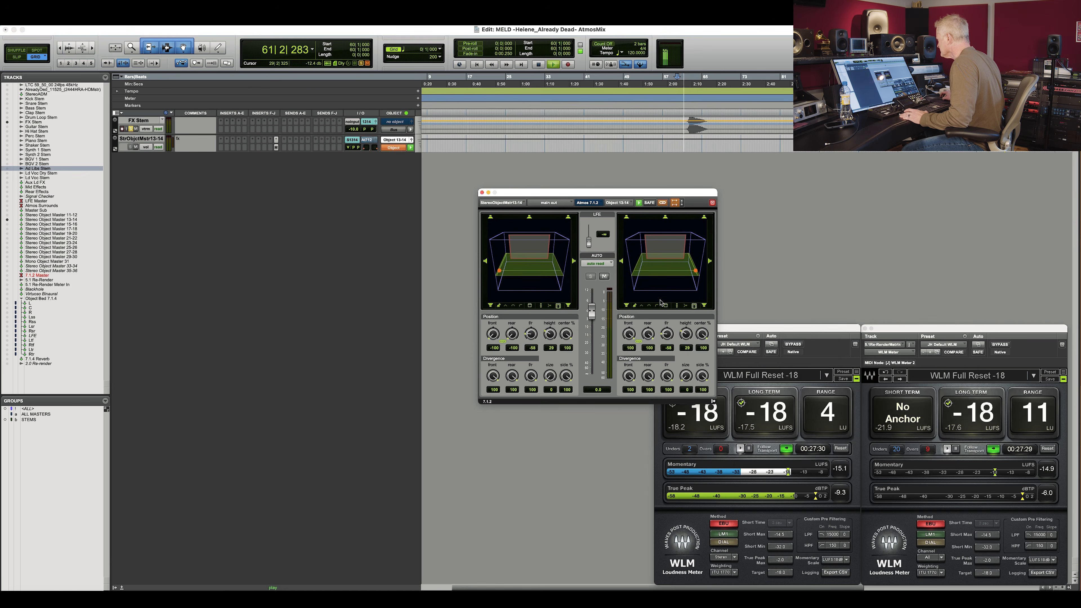
Set the panner's automation mode to touch and write automation by moving the object during playback.
{"action": "left_click", "coordinate": [598, 267]}
{"action": "left_click", "coordinate": [598, 274]}
{"action": "mouse_move", "coordinate": [695, 271]}
{"action": "left_mouse_down"}
{"action": "mouse_move", "coordinate": [703, 285]}
{"action": "mouse_move", "coordinate": [690, 260]}
{"action": "left_mouse_up"}
{"action": "key", "text": "space"}
{"action": "key", "text": "space"}
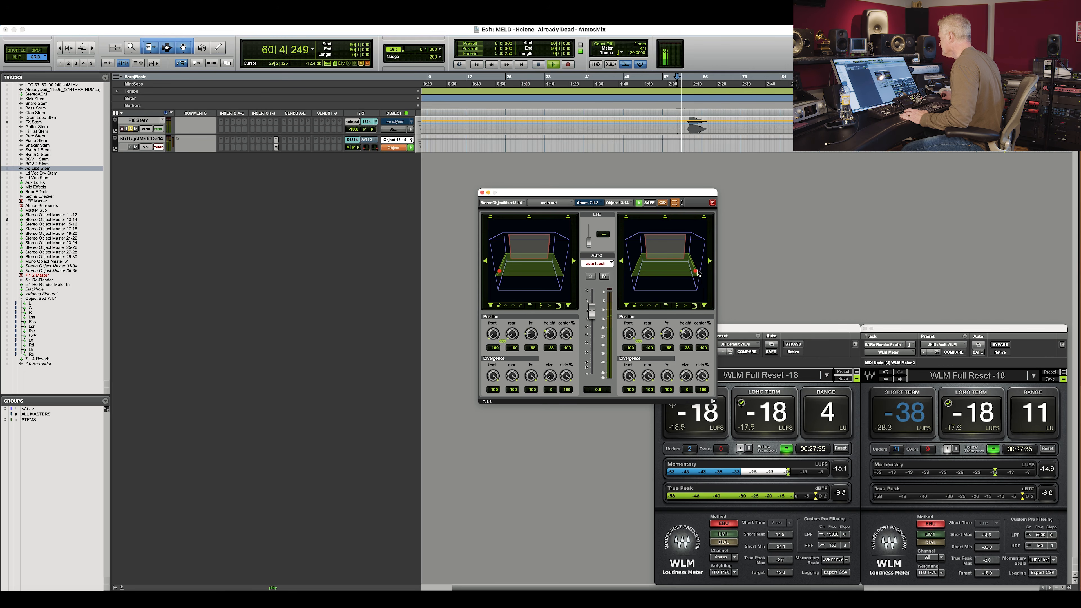
{"action": "key", "text": "space"}
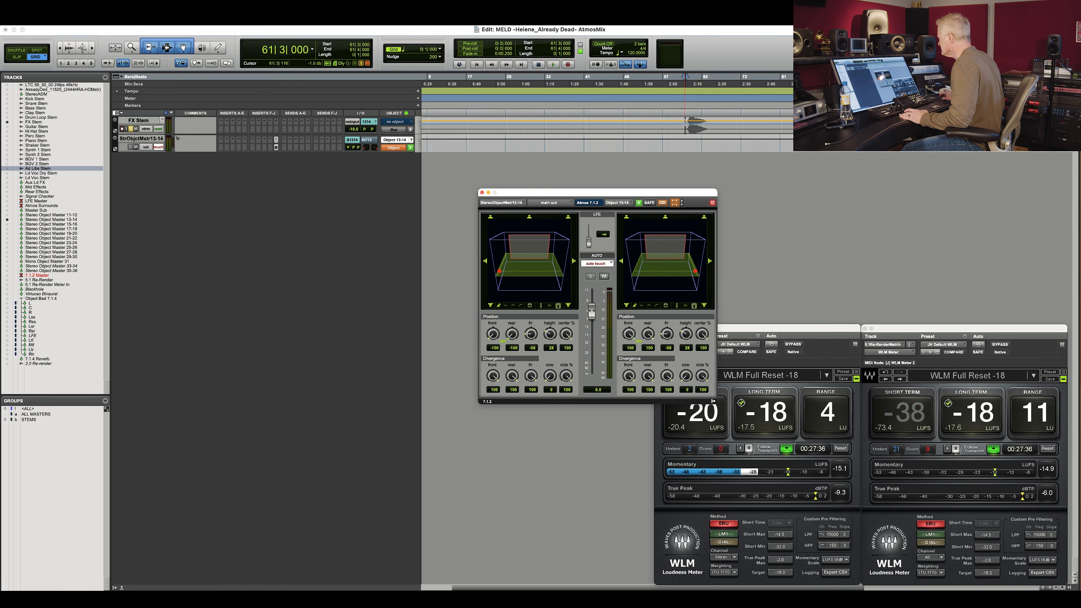
{"action": "key", "text": "space"}
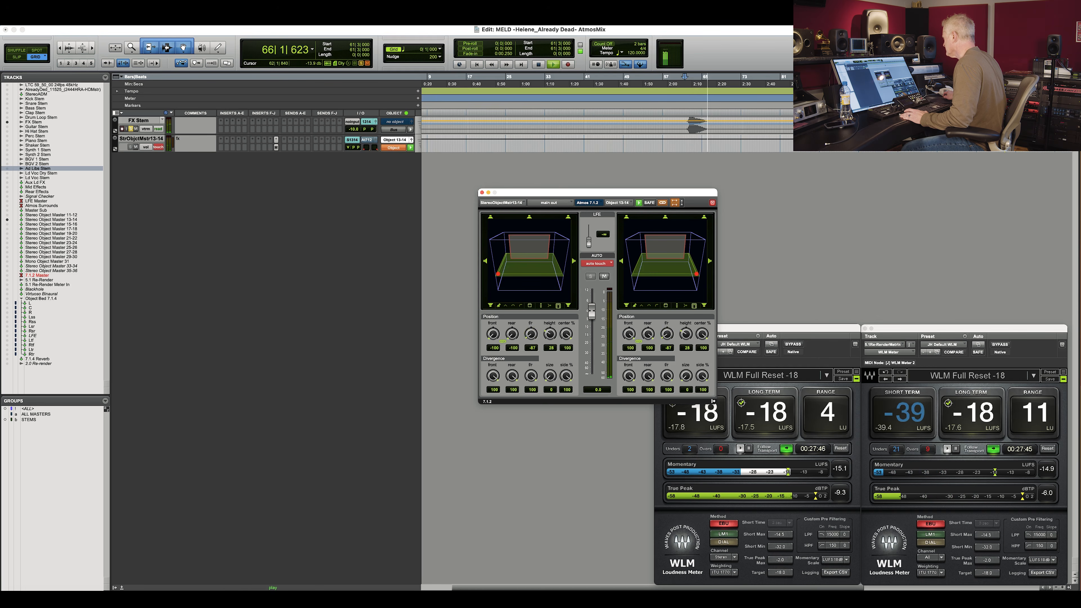
{"action": "key", "text": "space"}
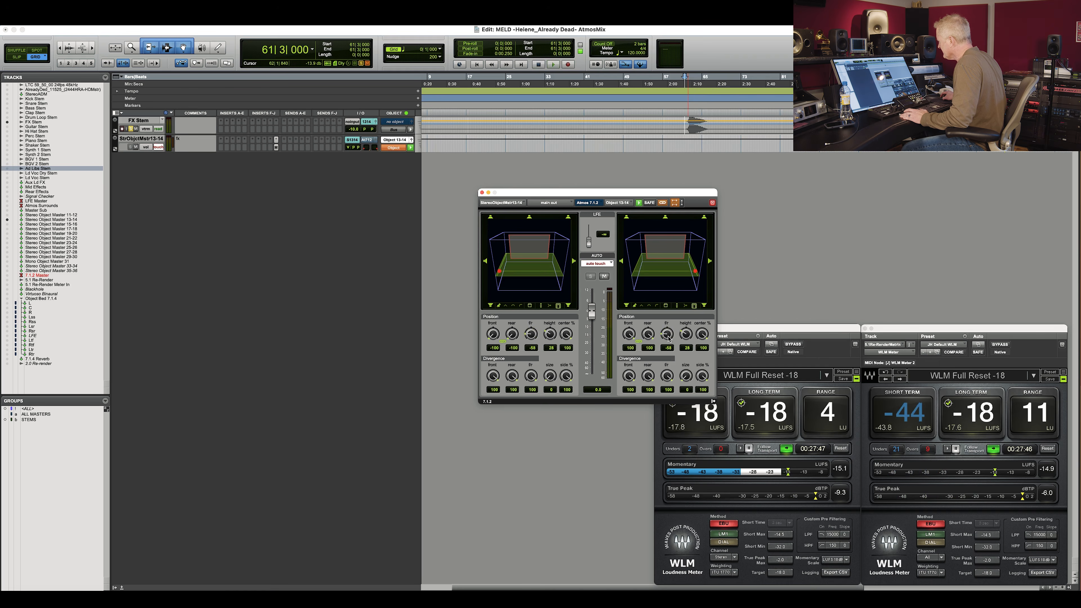
Play the song and drag the object upward in the panner to write further position automation.
{"action": "key", "text": "space"}
{"action": "left_click_drag", "start_coordinate": [687, 338], "coordinate": [705, 298]}
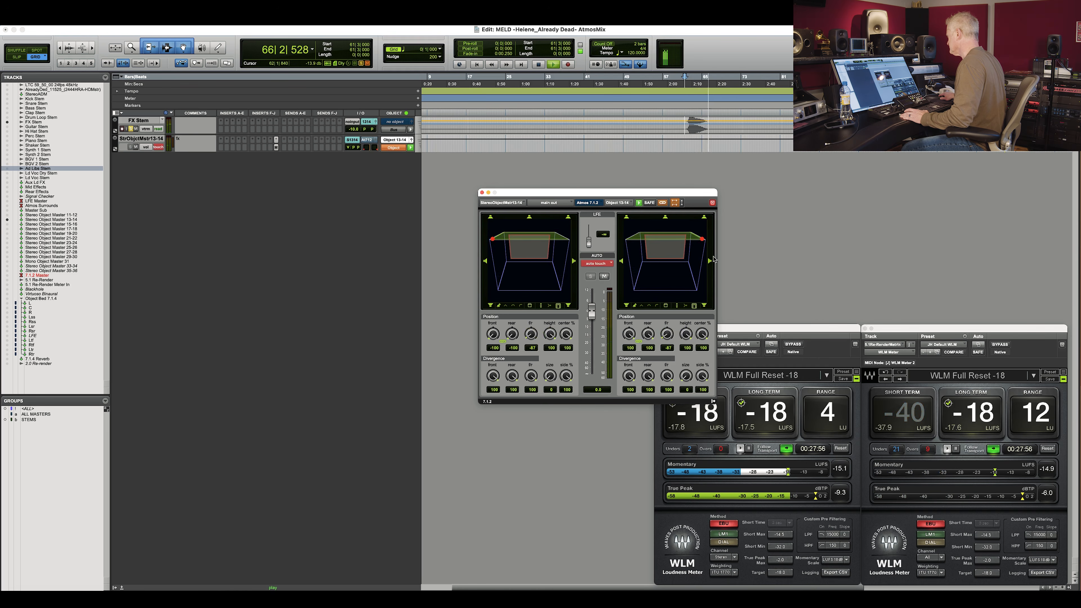
{"action": "left_click_drag", "start_coordinate": [713, 257], "coordinate": [714, 258]}
{"action": "key", "text": "space"}
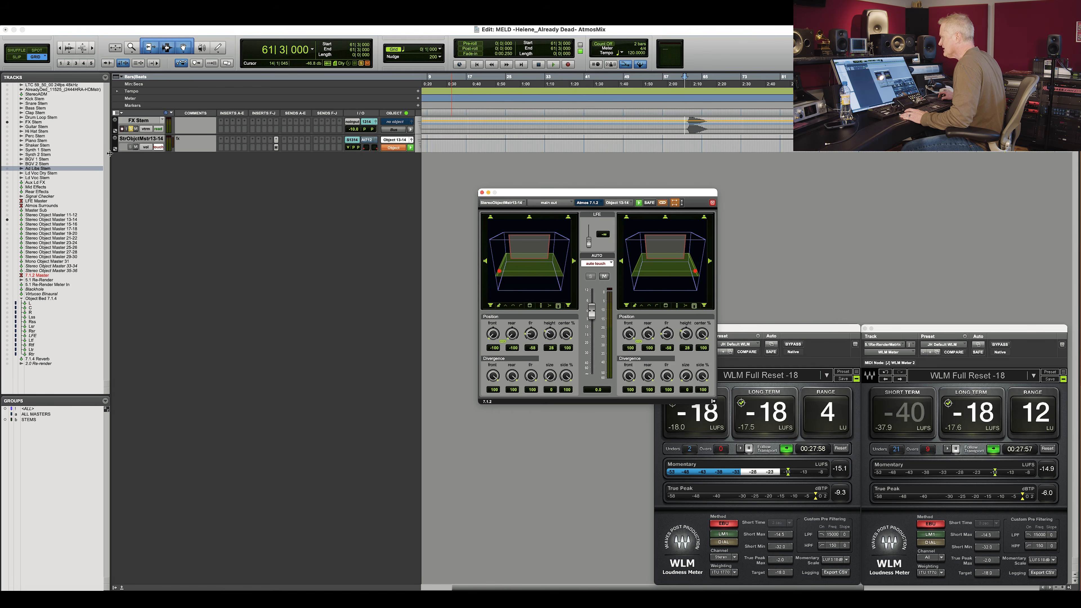
Reveal all pan automation lanes on the StrObjctMst13-14 track.
{"action": "left_click", "coordinate": [167, 47]}
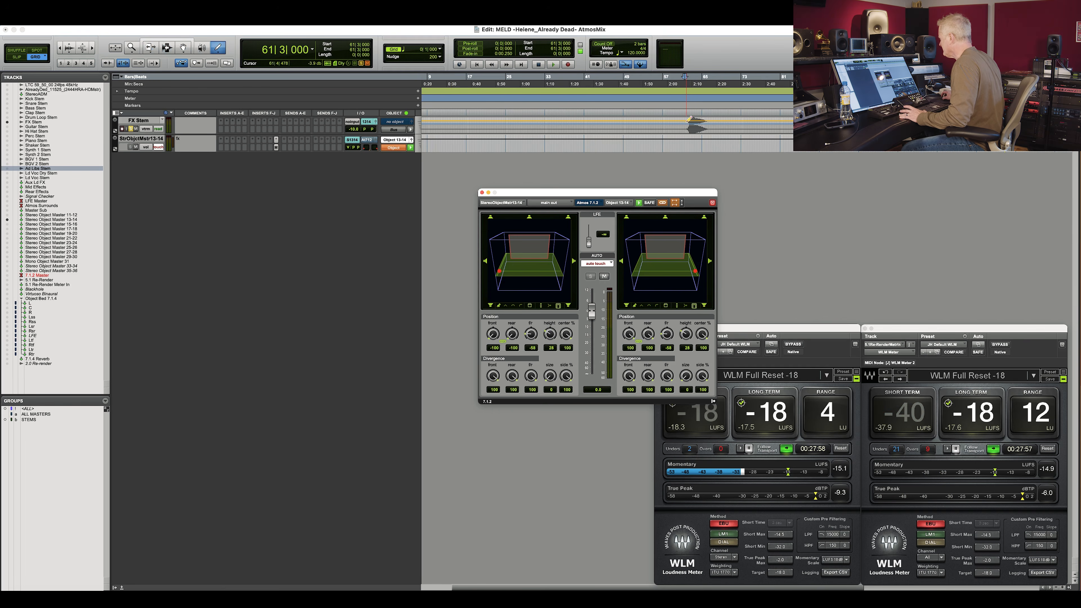
{"action": "left_click", "coordinate": [687, 122], "text": "super"}
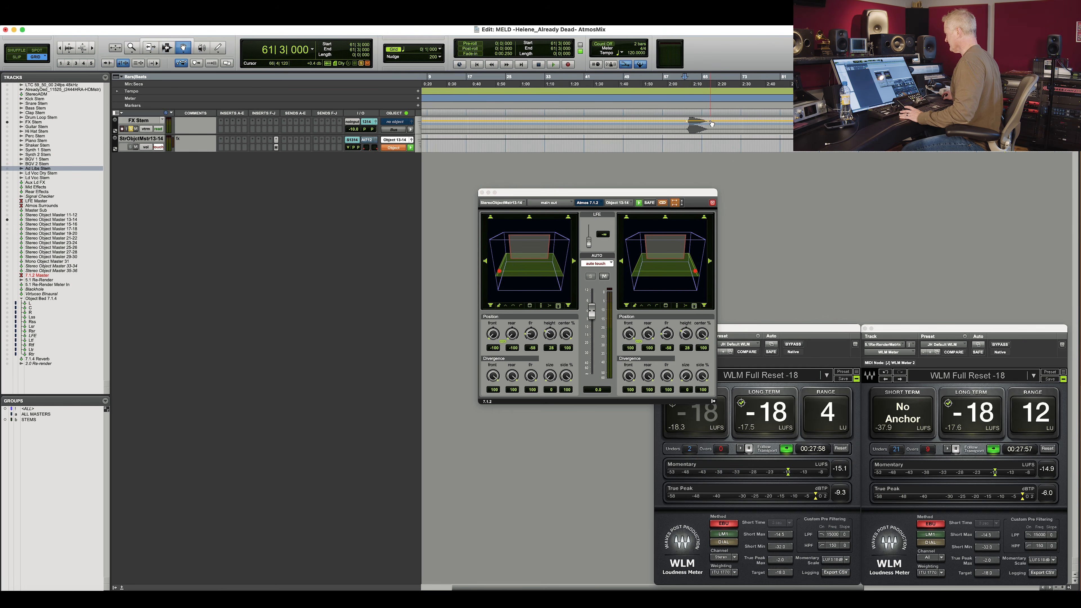
{"action": "left_click", "coordinate": [115, 149]}
{"action": "left_click", "coordinate": [161, 159]}
{"action": "mouse_move", "coordinate": [162, 194]}
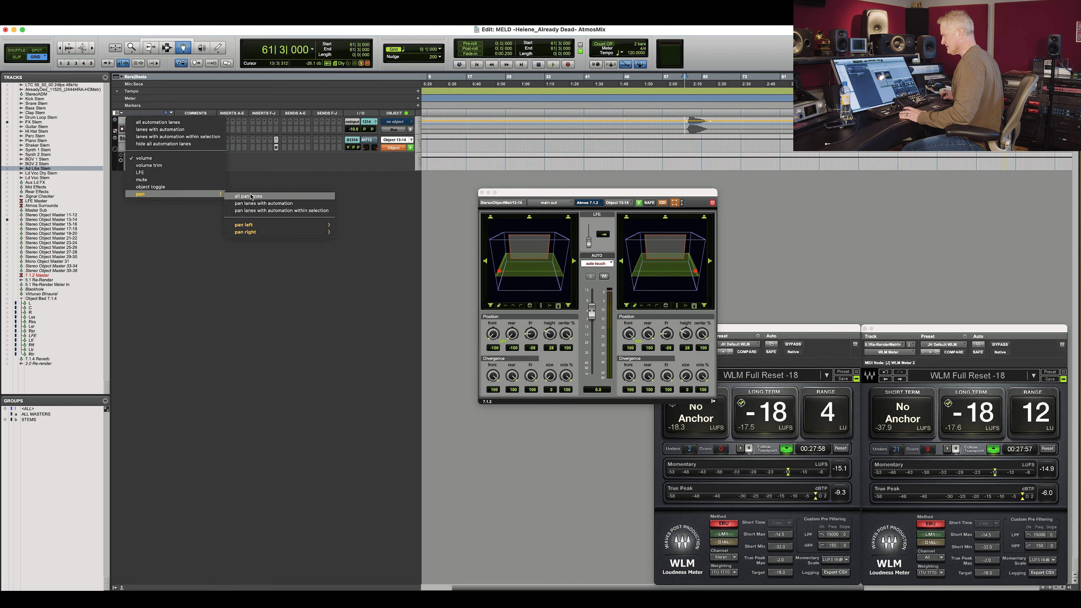
{"action": "left_click", "coordinate": [248, 196]}
{"action": "left_click", "coordinate": [416, 160]}
{"action": "left_click", "coordinate": [426, 153]}
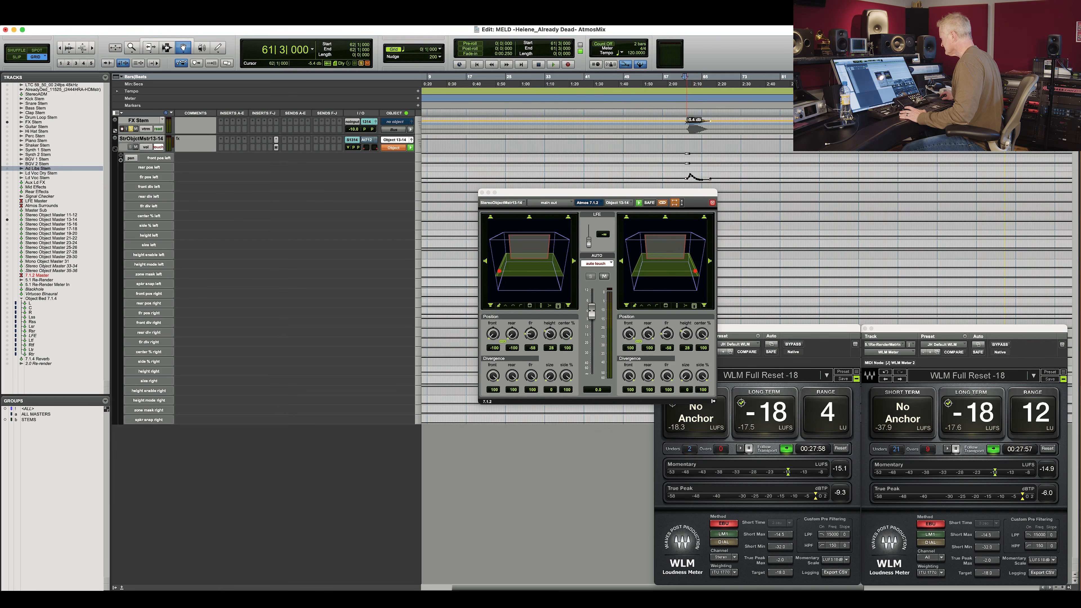
Play back the section repeatedly to review the written object panning automation.
{"action": "key", "text": "space"}
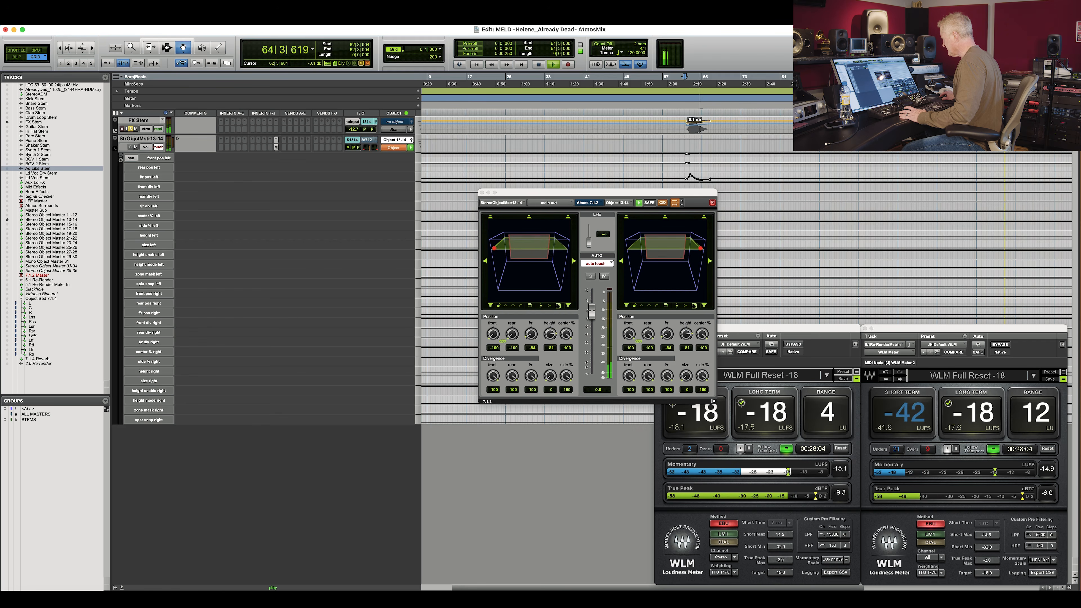
{"action": "key", "text": "space"}
{"action": "key", "text": "space"}
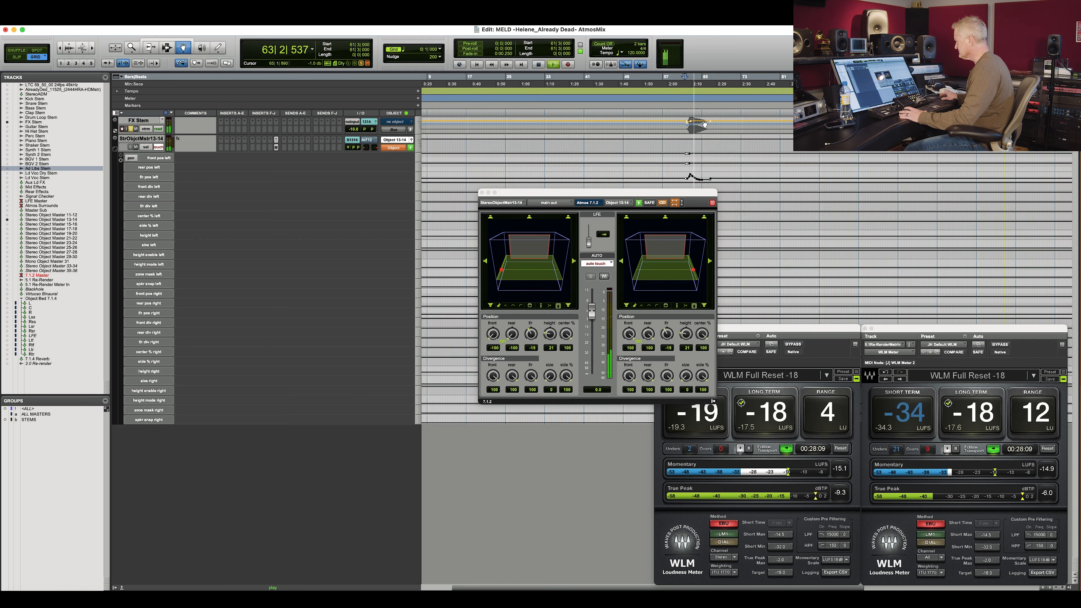
{"action": "left_click_drag", "start_coordinate": [710, 122], "coordinate": [710, 123]}
{"action": "key", "text": "space"}
{"action": "key", "text": "space"}
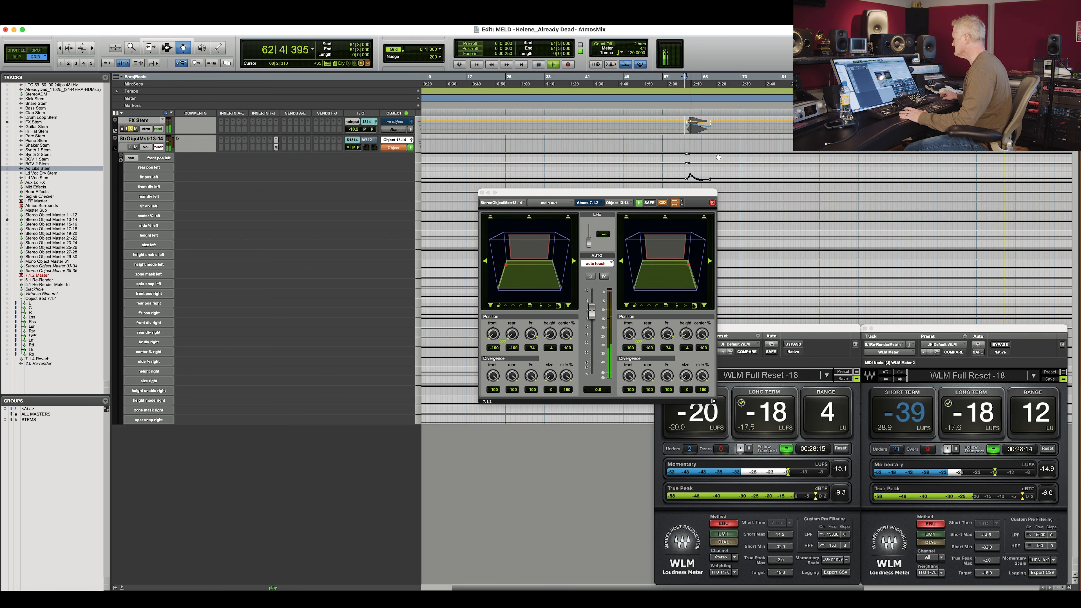
{"action": "key", "text": "space"}
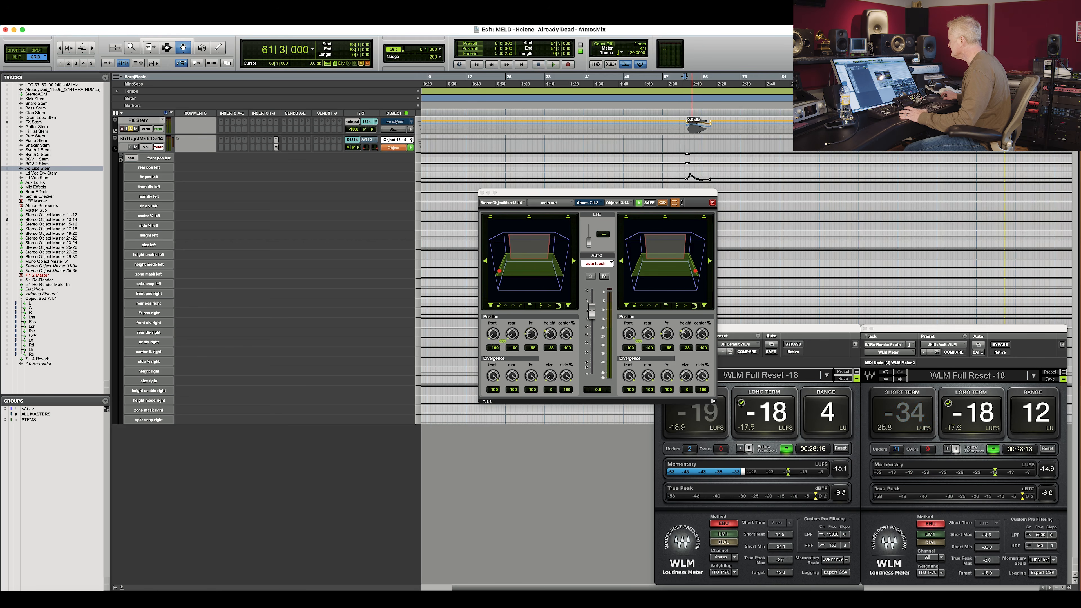
{"action": "key", "text": "space"}
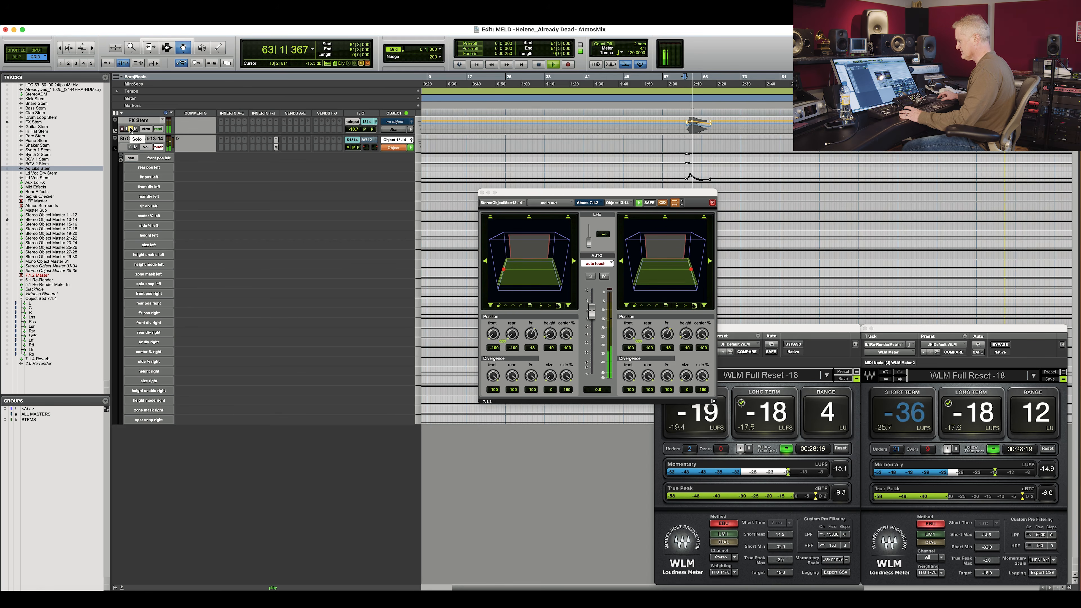
Close the object panner window and change the track's automation mode.
{"action": "left_click", "coordinate": [158, 147]}
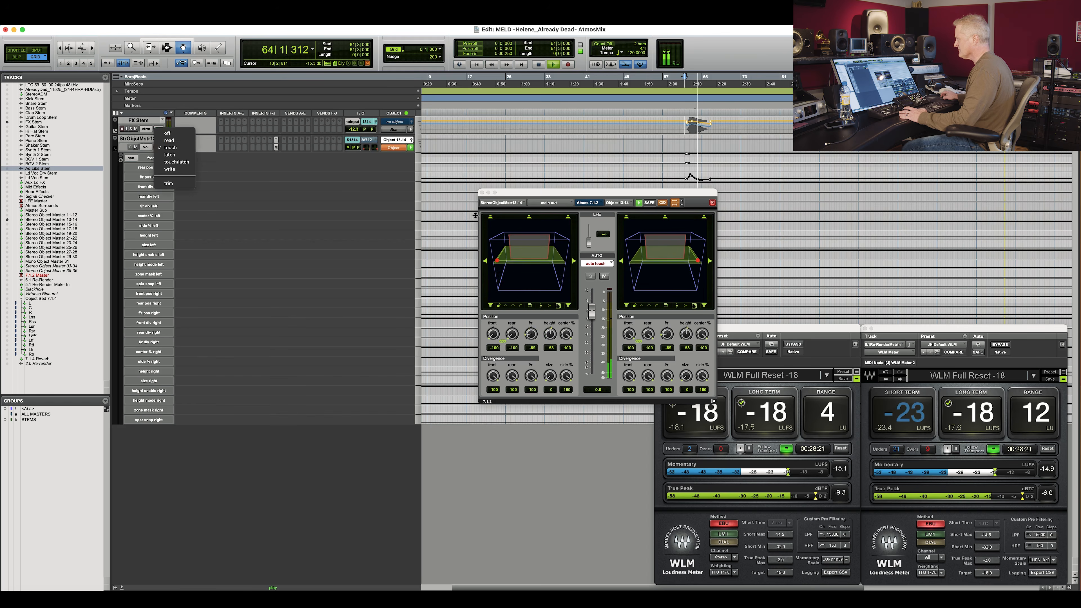
{"action": "left_click", "coordinate": [482, 192]}
{"action": "left_click", "coordinate": [159, 148]}
{"action": "left_click", "coordinate": [160, 147]}
{"action": "left_click", "coordinate": [160, 148]}
{"action": "left_click", "coordinate": [161, 148]}
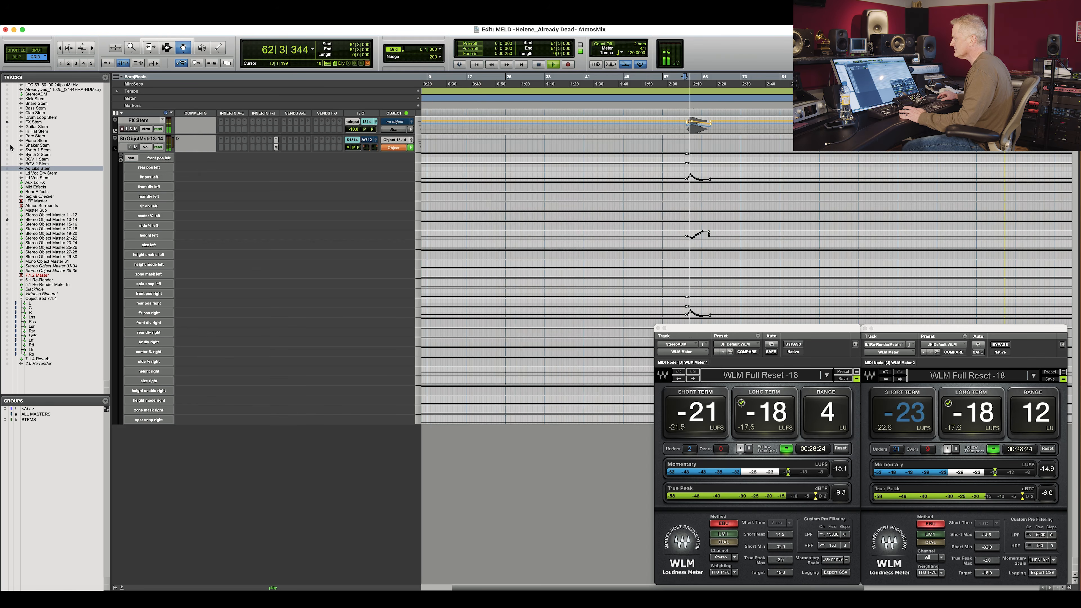
Show all tracks again and zoom out to fit the whole session.
{"action": "left_click", "coordinate": [6, 141], "text": "alt"}
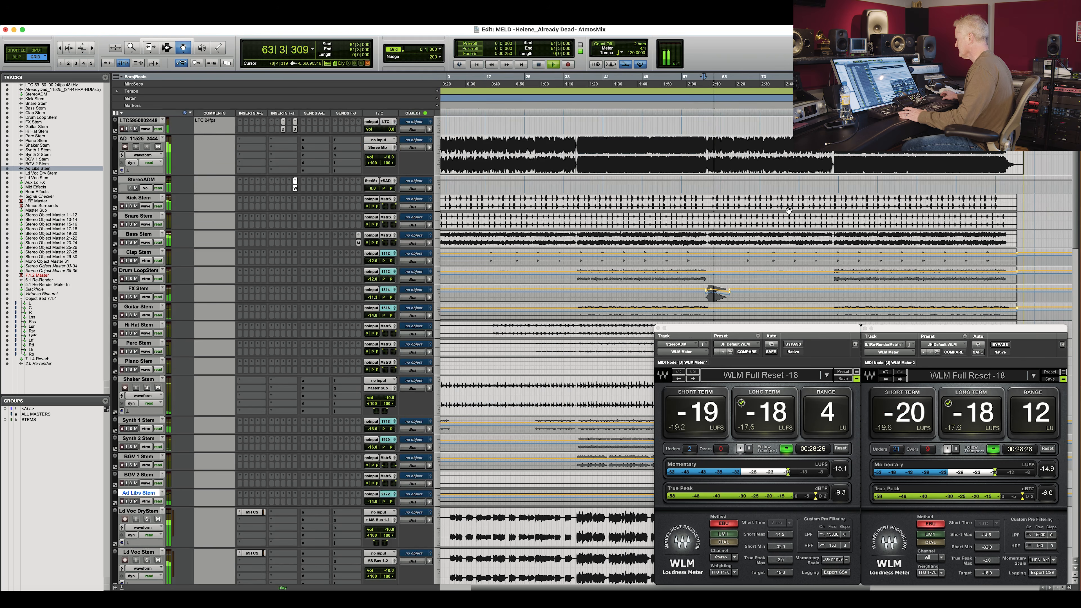
{"action": "double_click", "coordinate": [139, 48]}
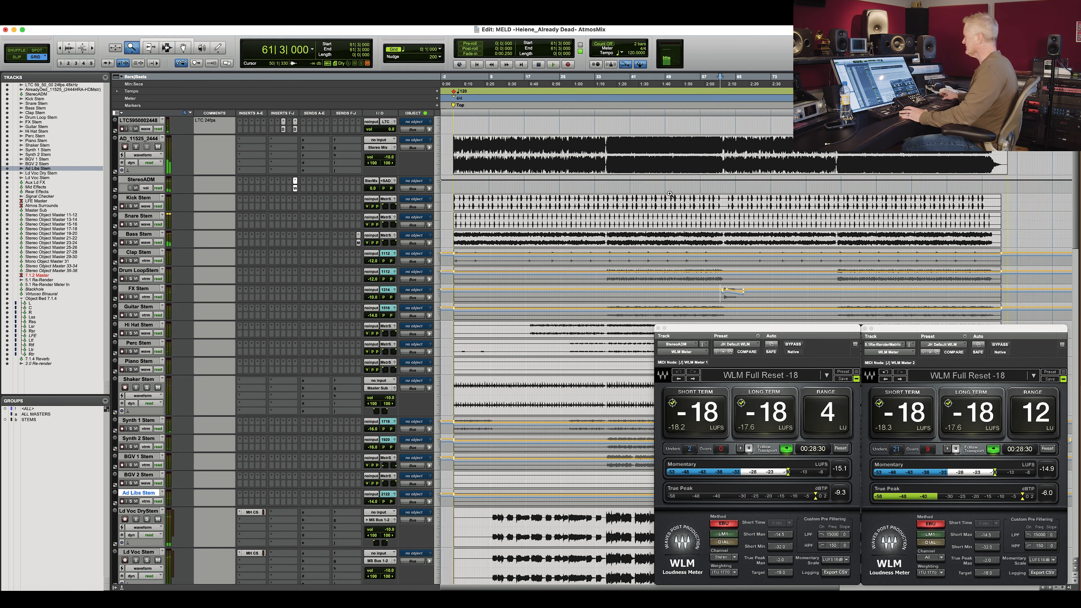
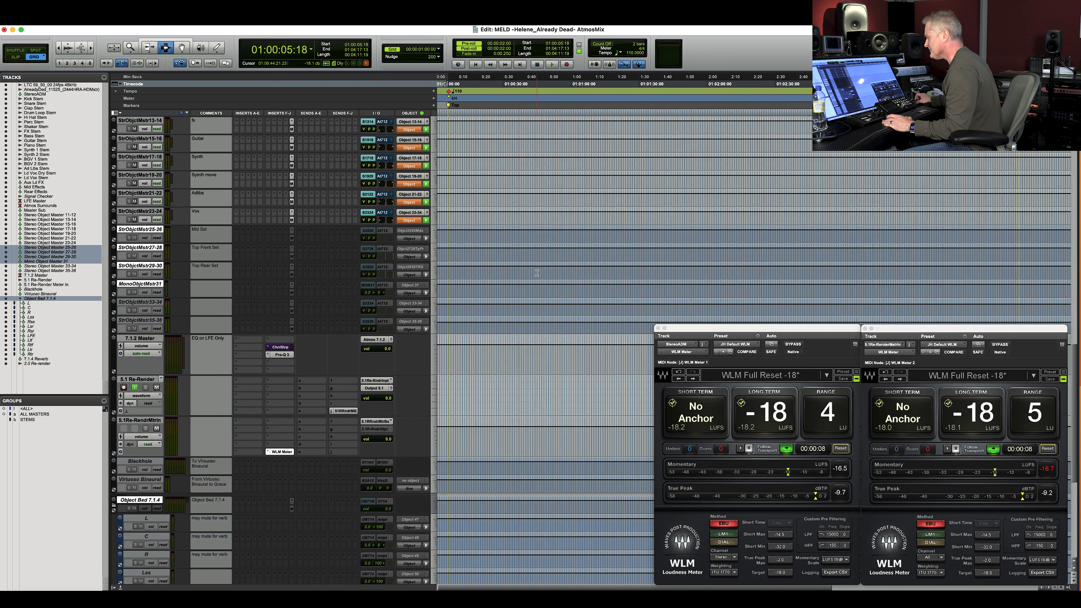
Open the Dolby Atmos Binaural Settings on the top track, remove unassigned objects, and close the window.
{"action": "scroll", "coordinate": [171, 154], "scroll_direction": "up", "scroll_amount": 20}
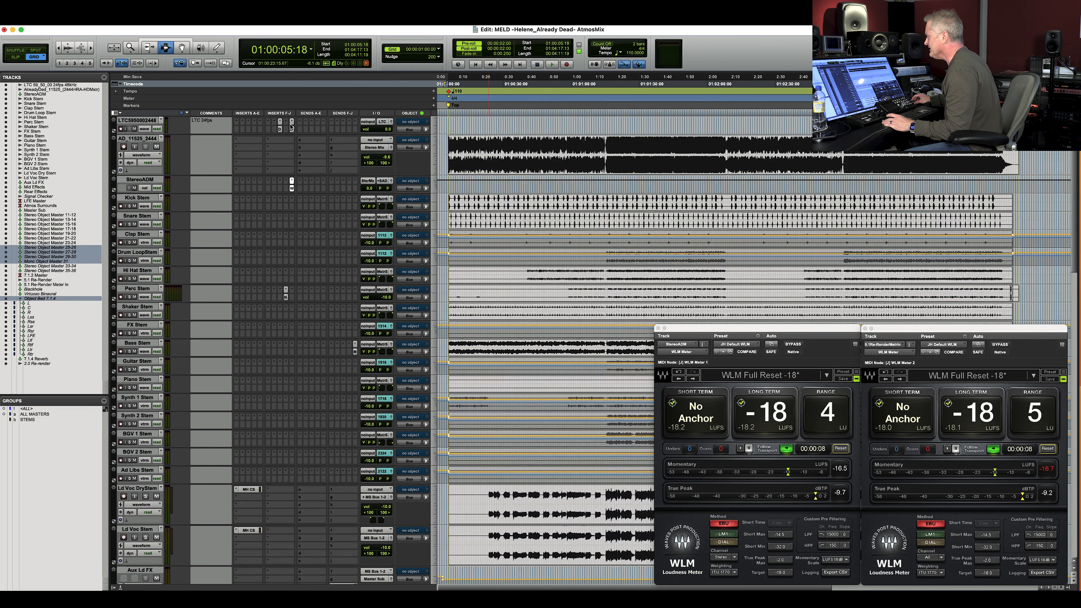
{"action": "left_click", "coordinate": [291, 127]}
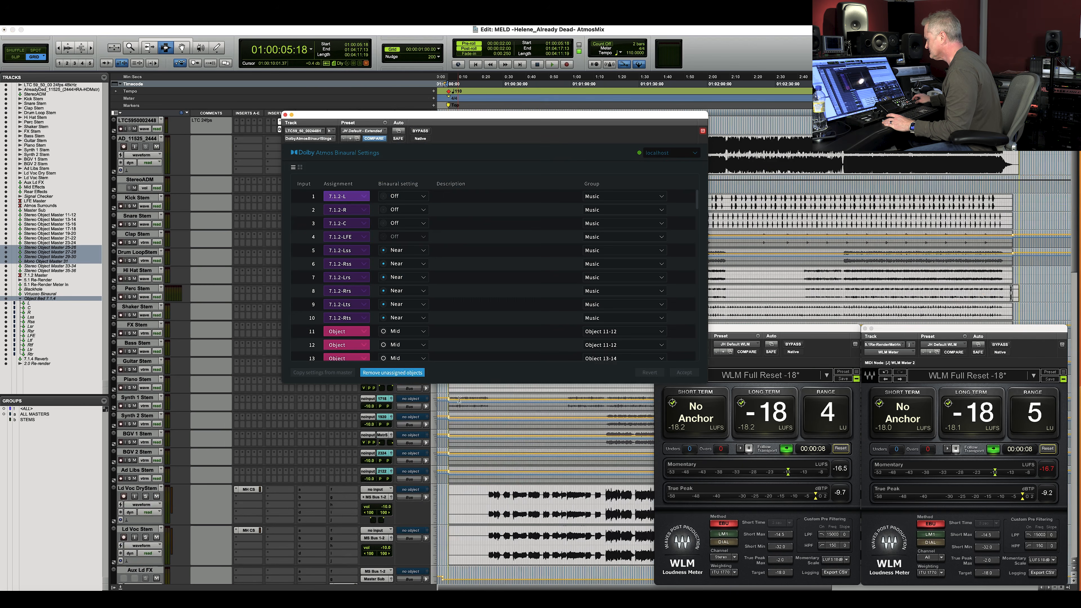
{"action": "left_click", "coordinate": [389, 373]}
{"action": "left_click", "coordinate": [286, 114]}
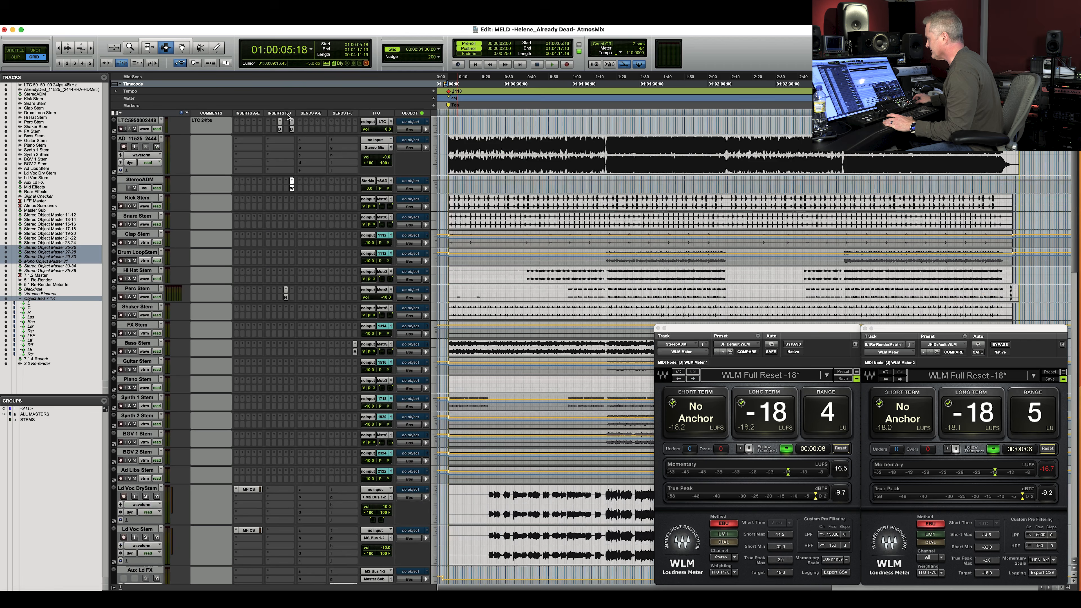
Bring up the Dolby Atmos Renderer window to examine its master recording settings before returning to the session.
{"action": "key", "text": "super+Tab"}
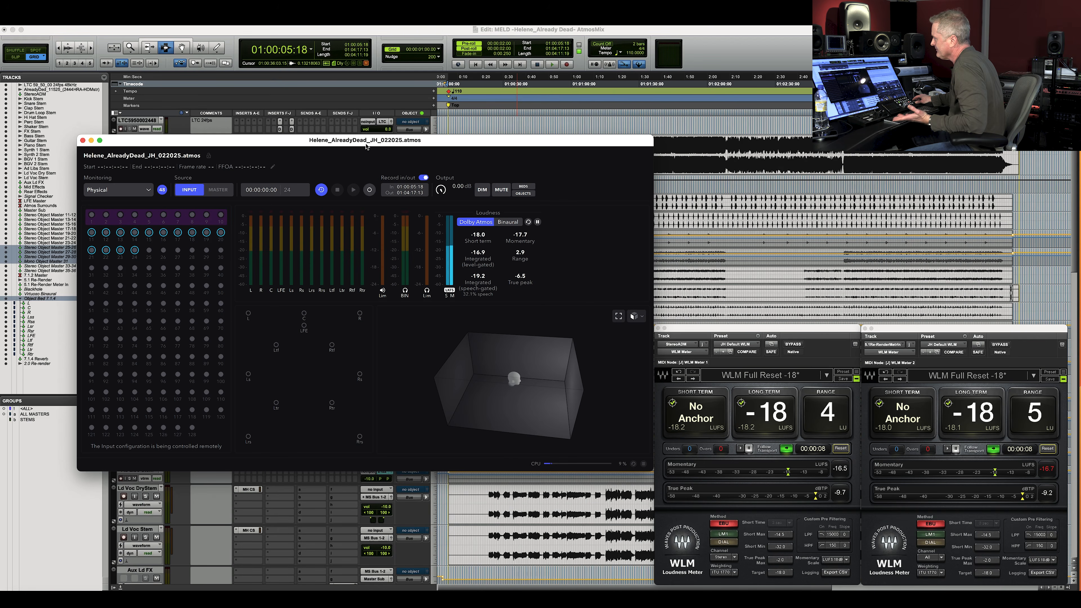
{"action": "left_click_drag", "start_coordinate": [357, 143], "coordinate": [356, 146]}
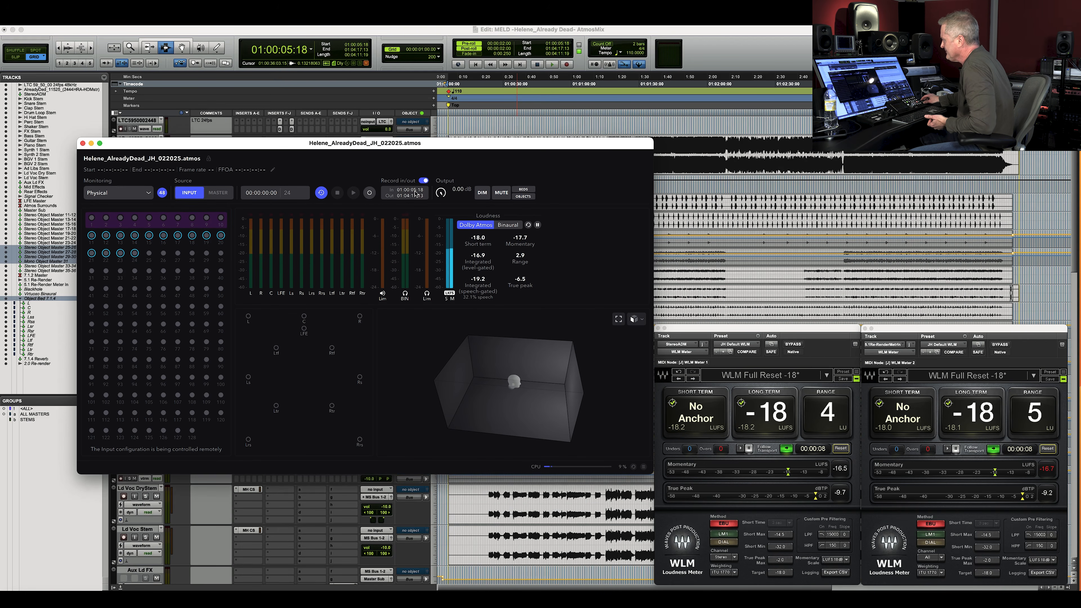
{"action": "left_click_drag", "start_coordinate": [618, 144], "coordinate": [619, 160]}
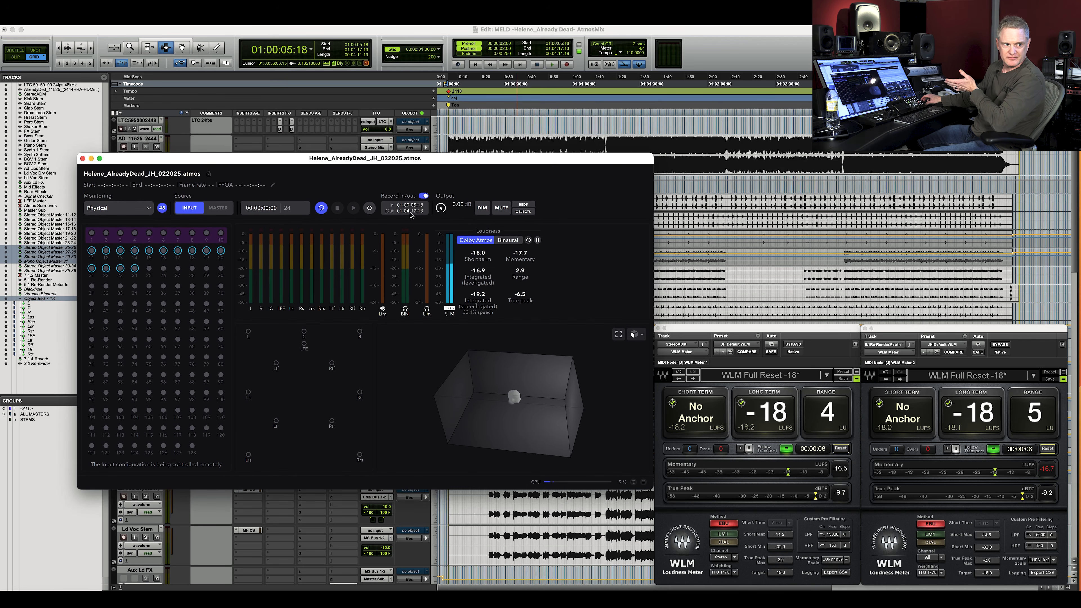
{"action": "left_click", "coordinate": [740, 36]}
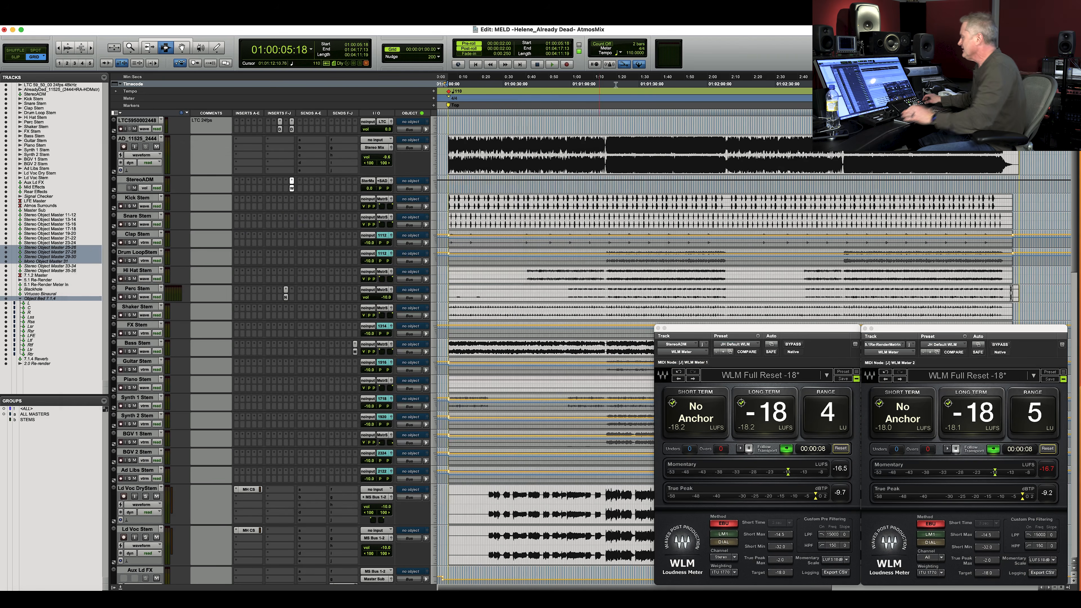
Arm the Renderer and record the whole mix into its master file by playing the session through, then stop.
{"action": "key", "text": "super+Tab"}
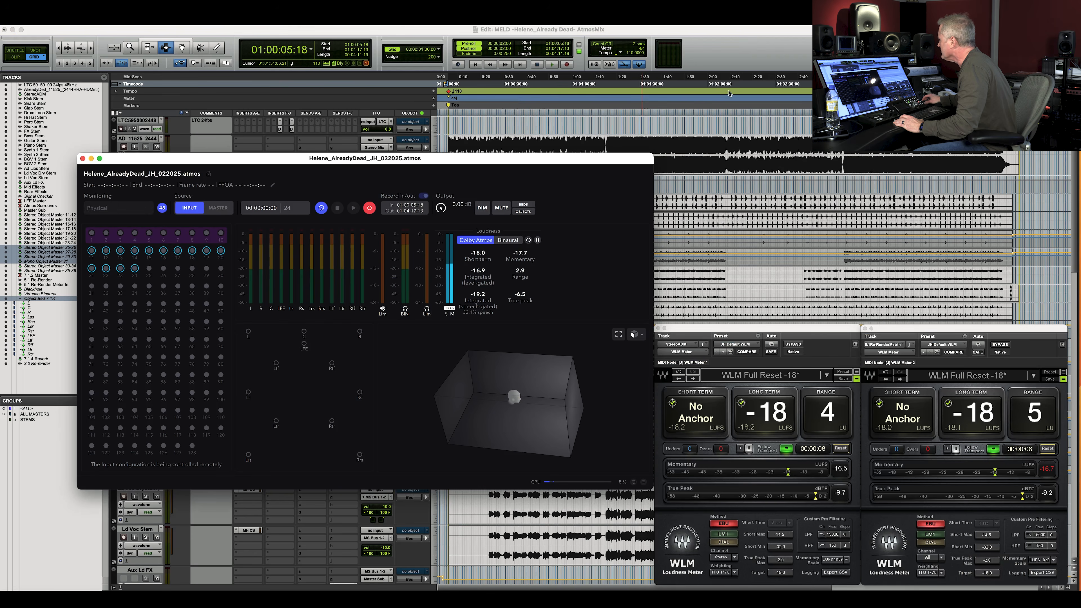
{"action": "left_click", "coordinate": [716, 54]}
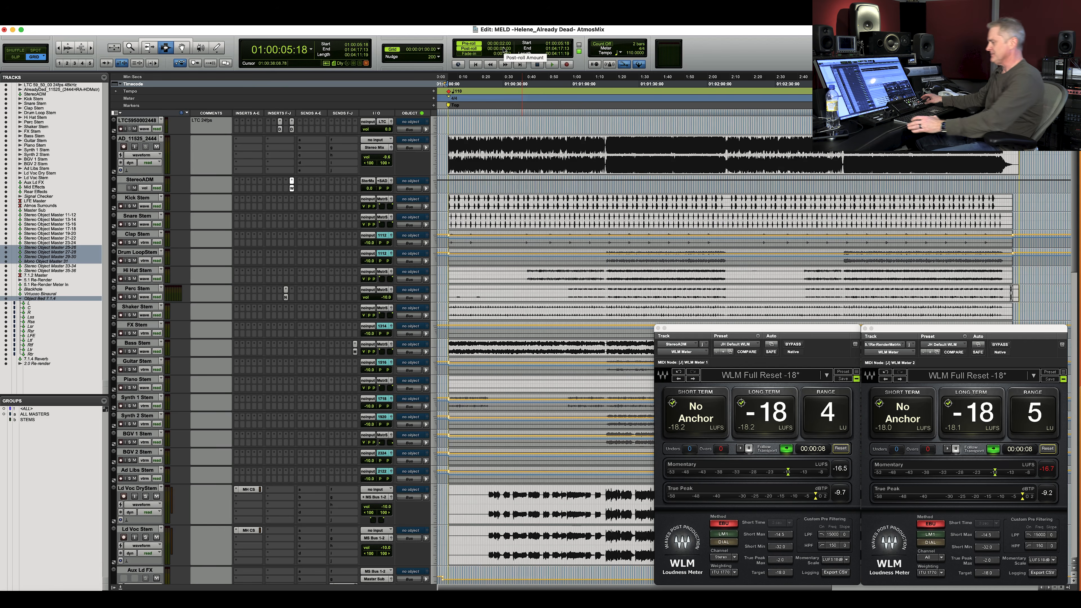
{"action": "key", "text": "space"}
{"action": "key", "text": "super+Tab"}
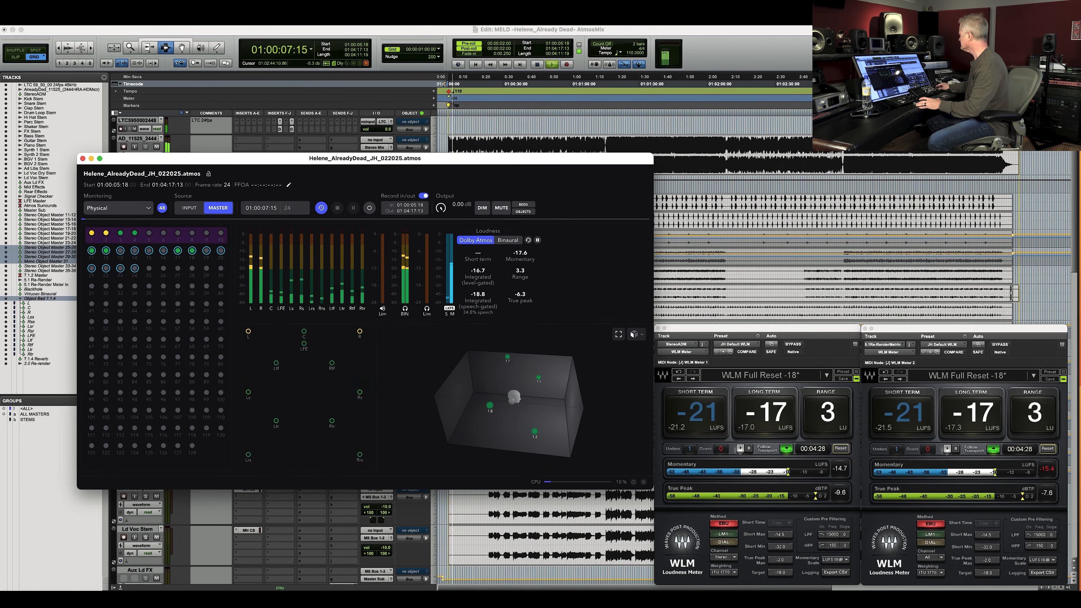
{"action": "left_click", "coordinate": [730, 177]}
{"action": "key", "text": "space"}
Run a loudness analysis on the entire master in the Renderer, then close the analysis window.
{"action": "key", "text": "super+Tab"}
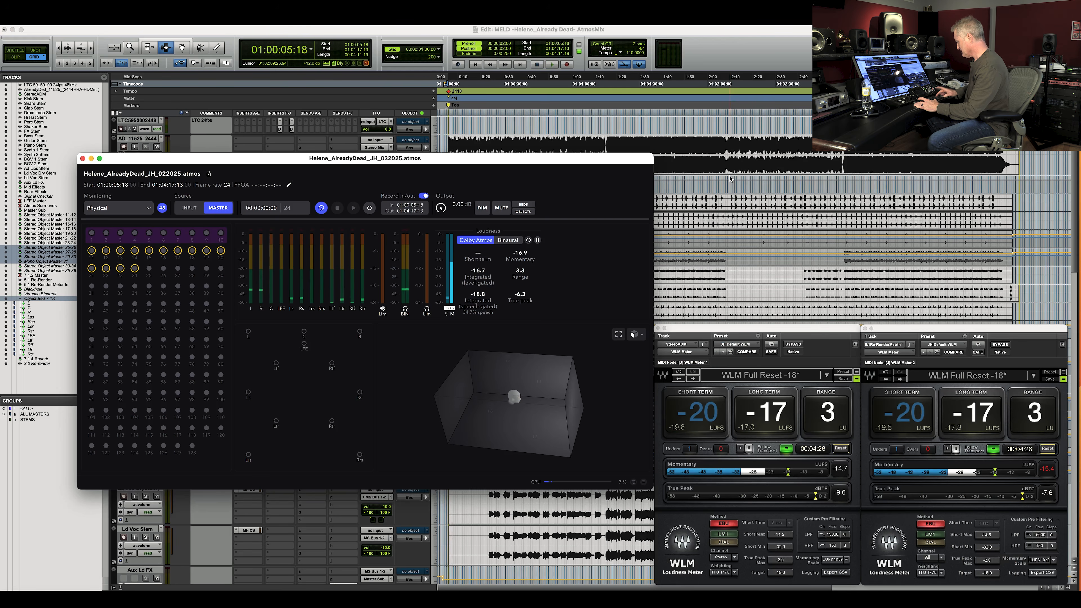
{"action": "key", "text": "super+l"}
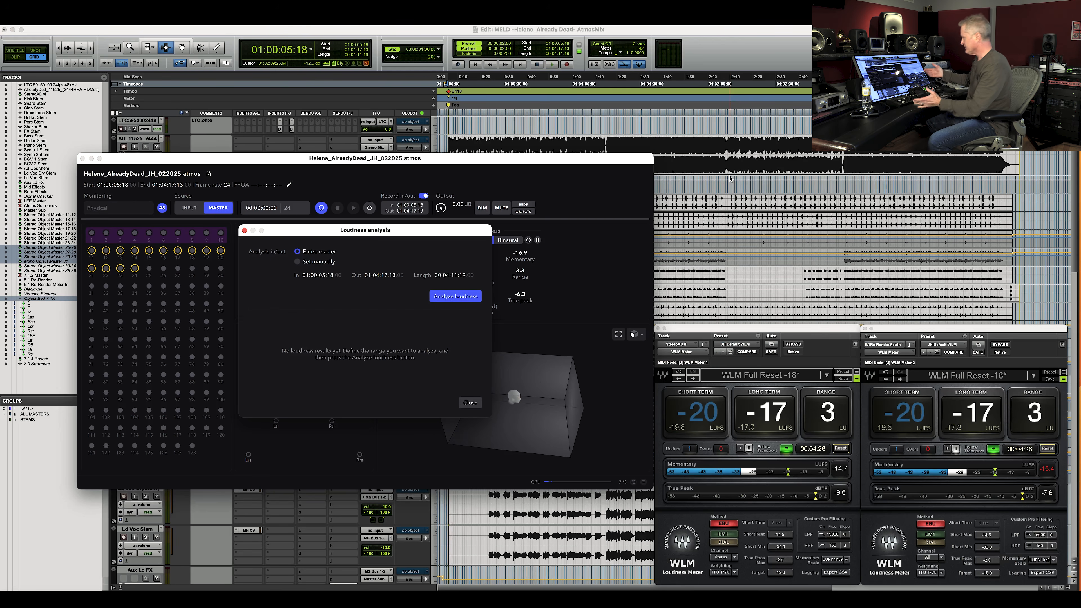
{"action": "left_click", "coordinate": [454, 297]}
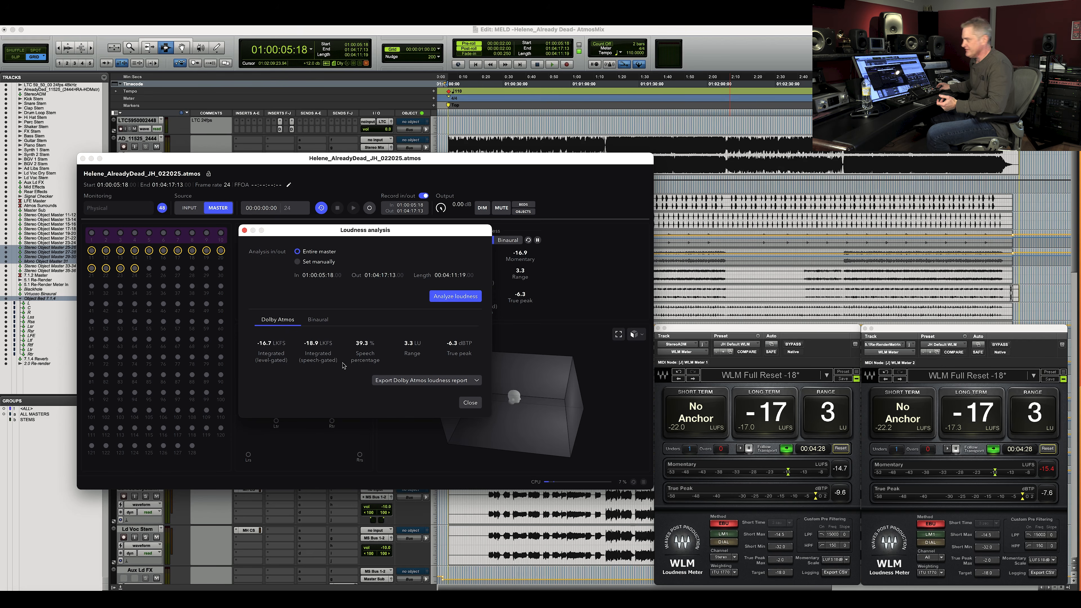
{"action": "left_click", "coordinate": [470, 402]}
Open and close the output window of the AD_11525 track.
{"action": "left_click", "coordinate": [585, 103]}
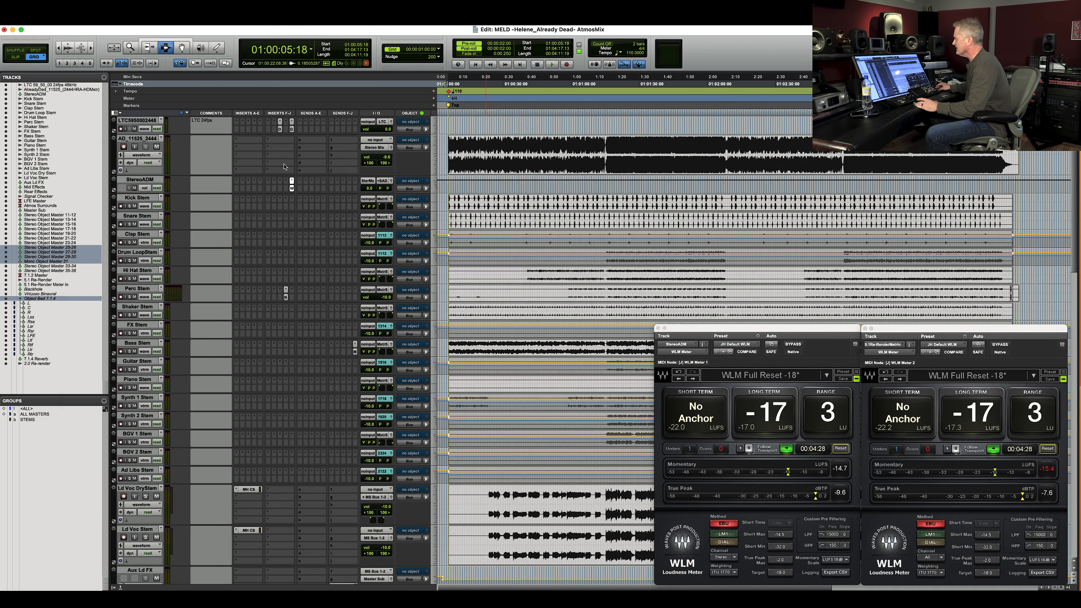
{"action": "left_click", "coordinate": [391, 149]}
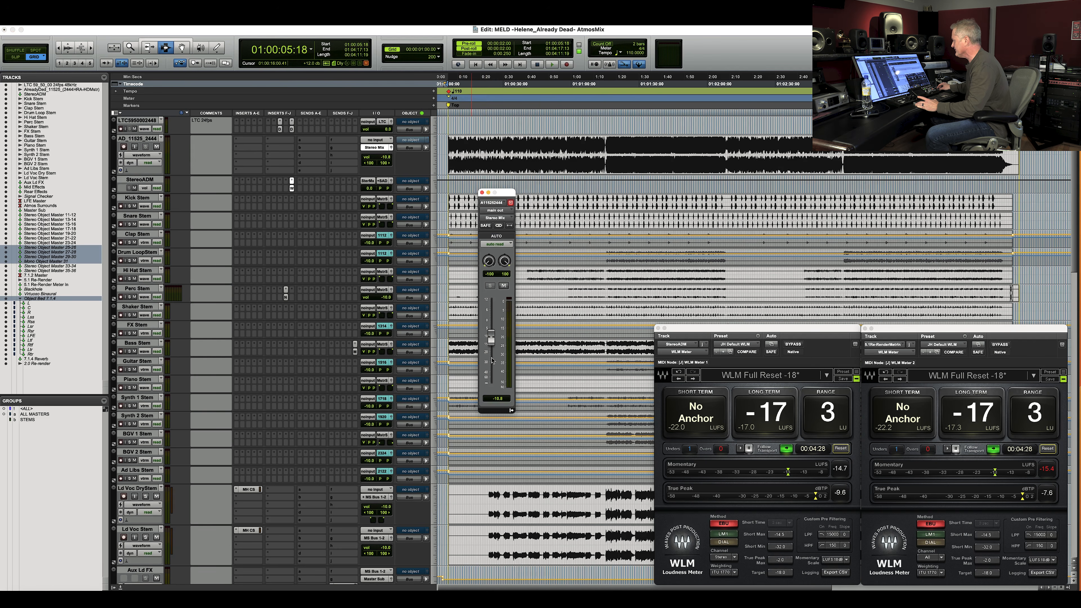
{"action": "left_click", "coordinate": [482, 193]}
Select the ALL MASTERS group's volume automation and raise it slightly across the whole session.
{"action": "scroll", "coordinate": [542, 254], "scroll_direction": "down", "scroll_amount": 15}
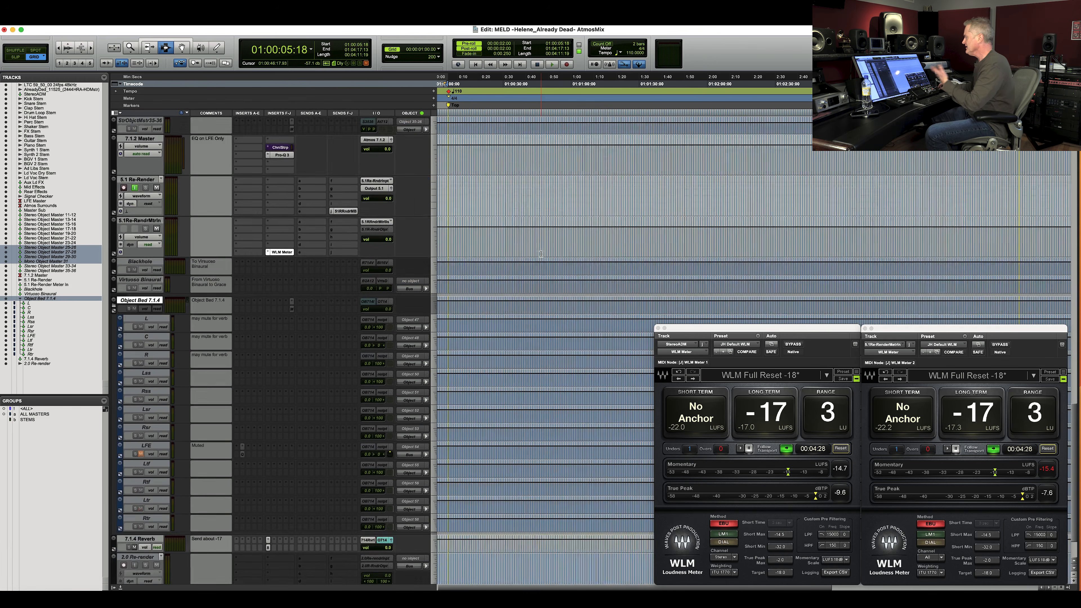
{"action": "scroll", "coordinate": [541, 254], "scroll_direction": "up", "scroll_amount": 3}
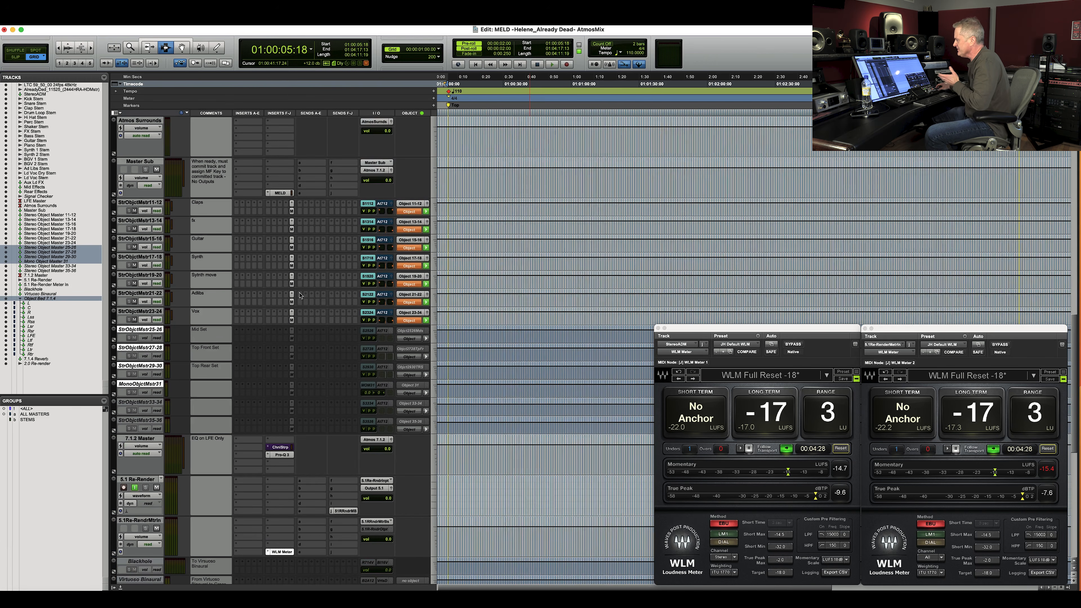
{"action": "left_click", "coordinate": [35, 414]}
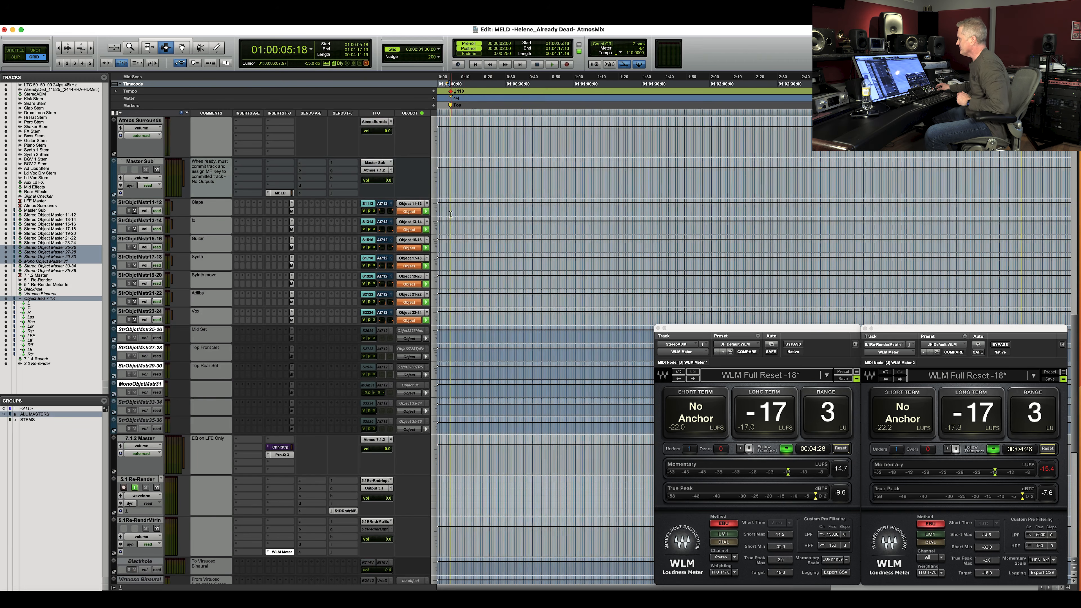
{"action": "left_click", "coordinate": [145, 228]}
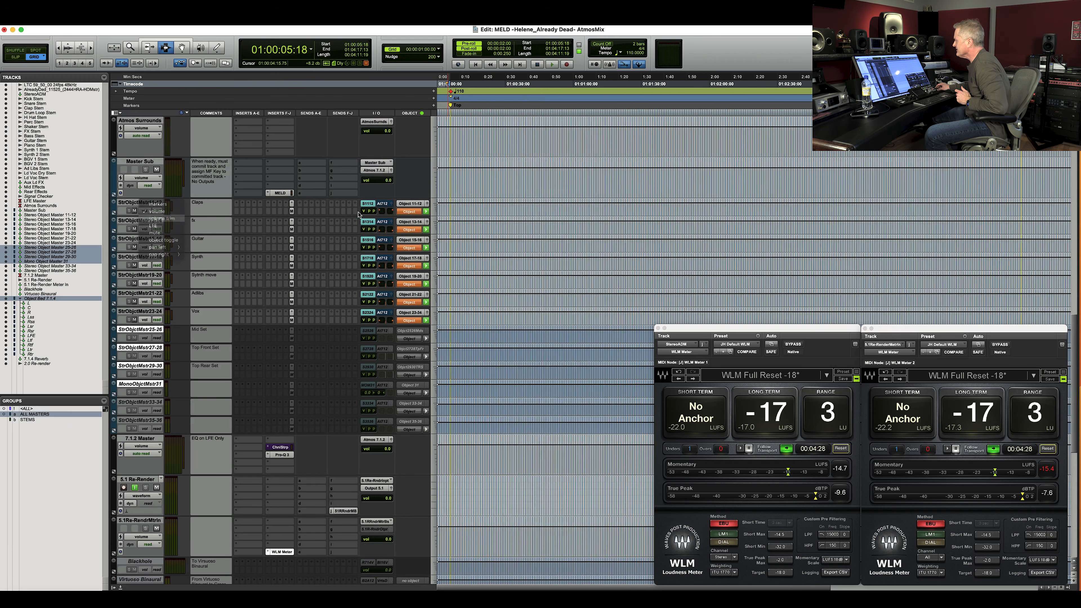
{"action": "left_click", "coordinate": [161, 238]}
{"action": "key", "text": "super+a"}
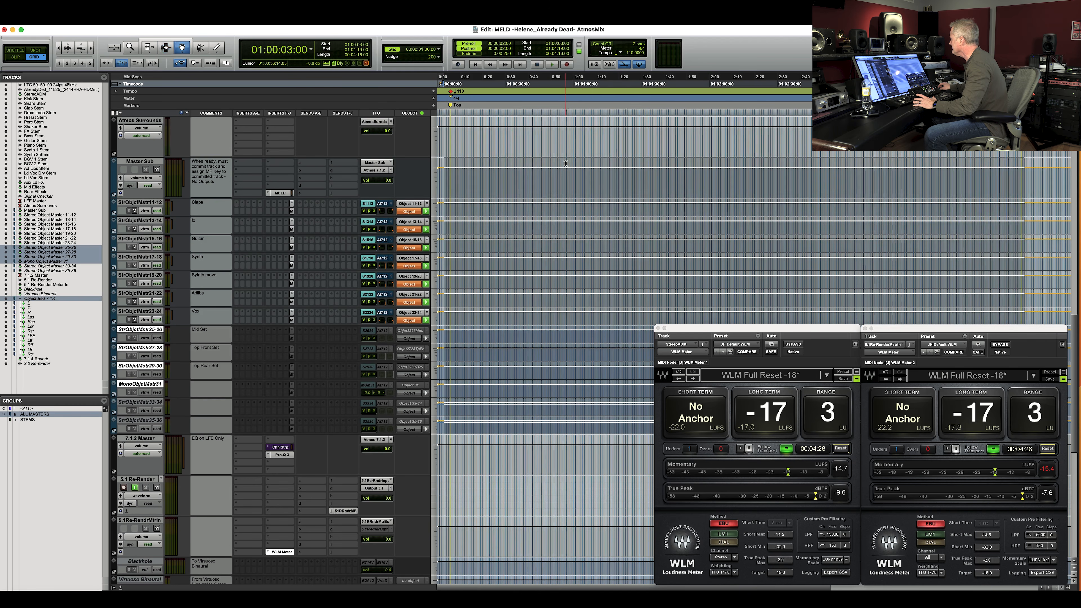
{"action": "left_click_drag", "start_coordinate": [564, 163], "coordinate": [564, 178]}
{"action": "left_click", "coordinate": [495, 186]}
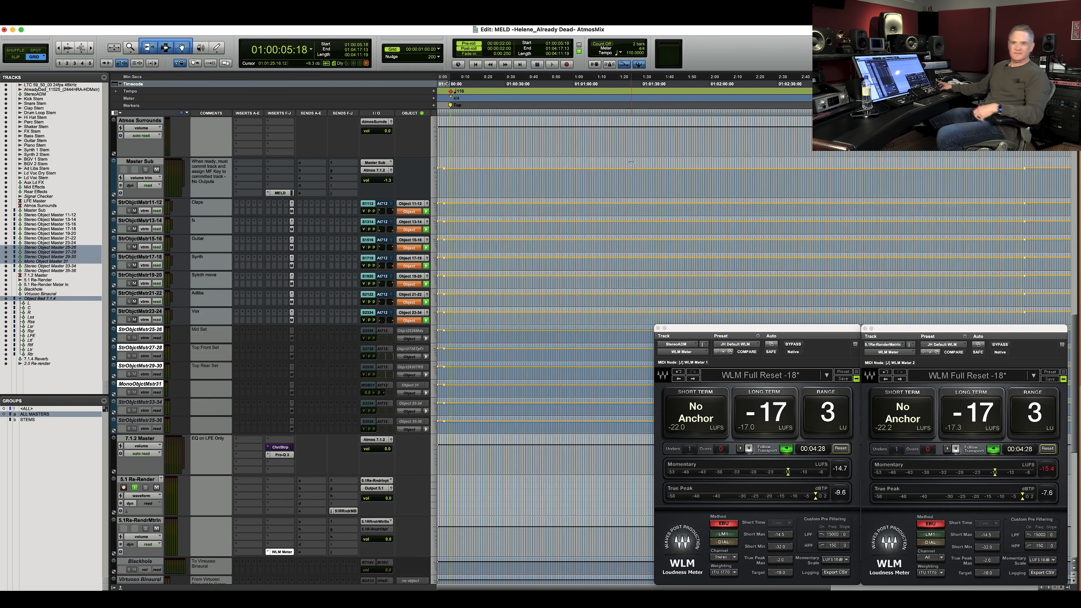
Start a new Renderer master recording pass with playback and reset both WLM loudness meters.
{"action": "key", "text": "super+Tab"}
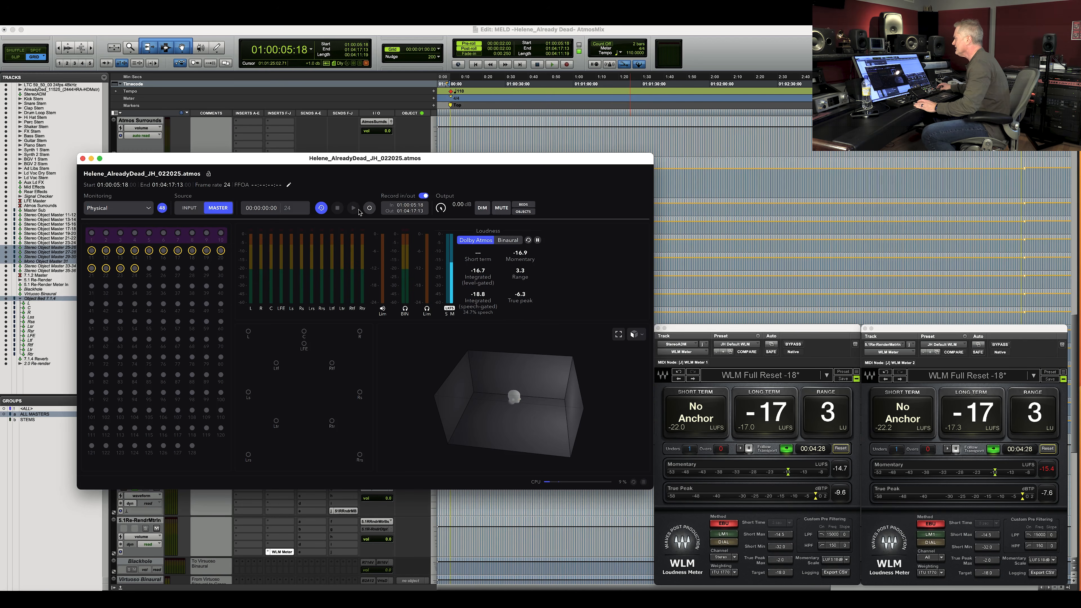
{"action": "left_click", "coordinate": [369, 209]}
{"action": "key", "text": "space"}
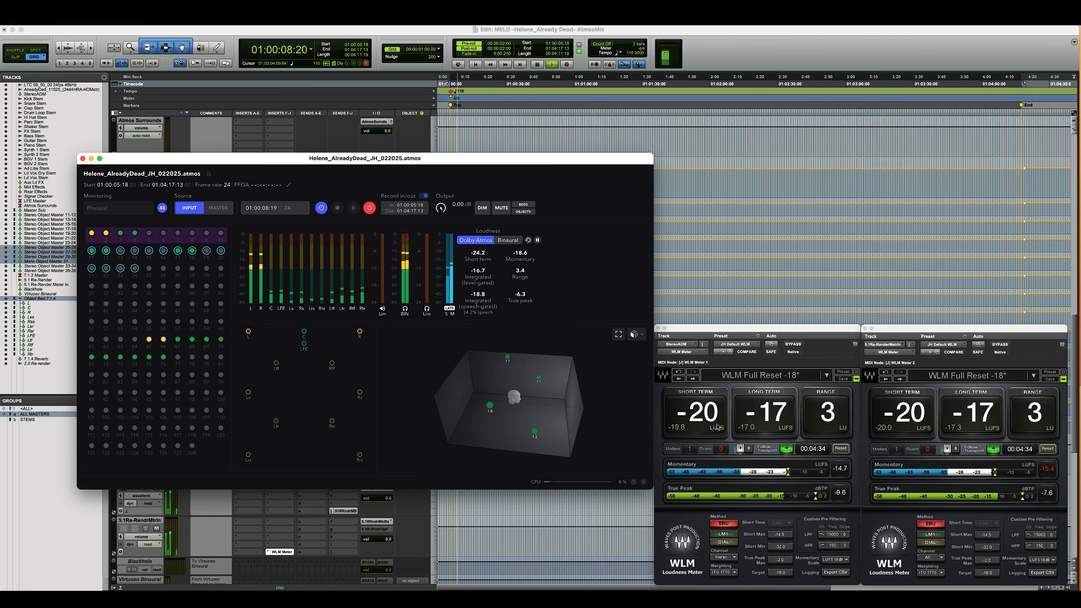
{"action": "left_click", "coordinate": [841, 449]}
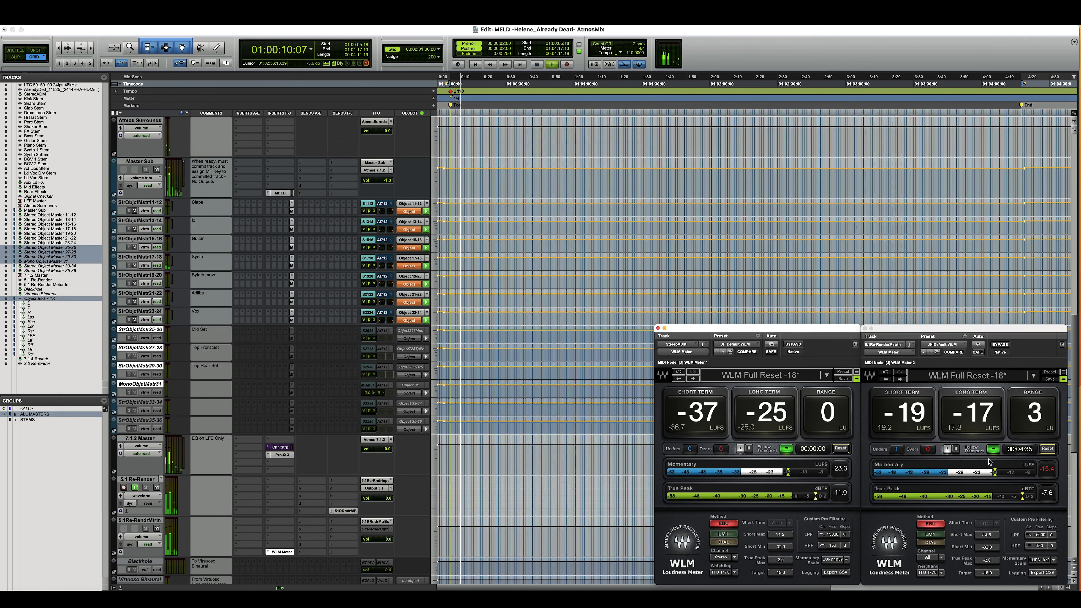
{"action": "left_click", "coordinate": [1048, 449]}
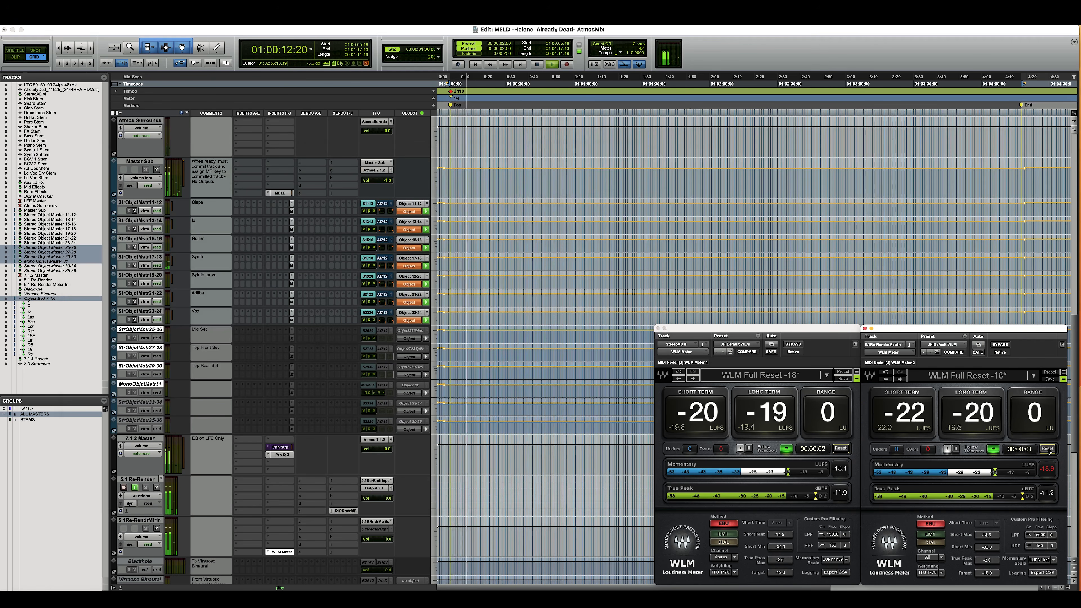